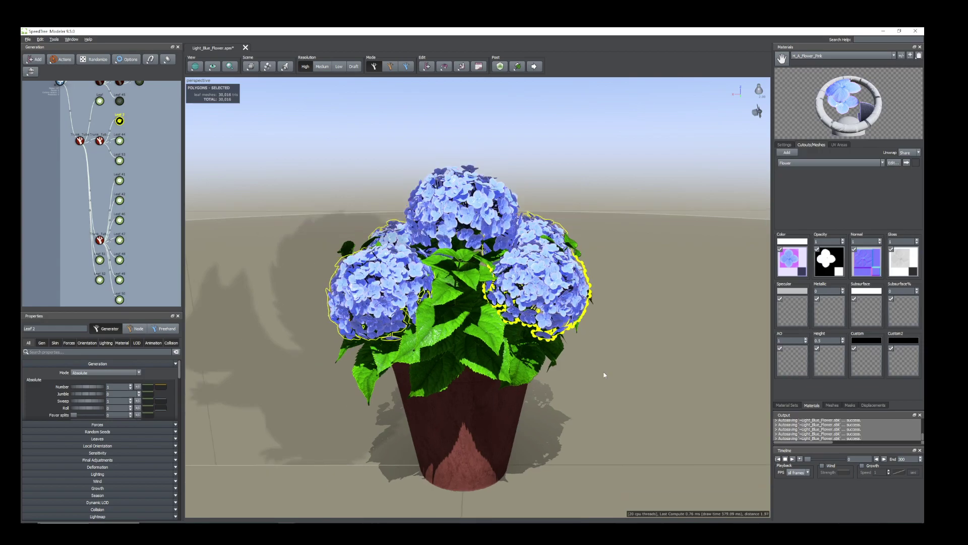
- Examine the finished light blue potted hydrangea, then the pink and deep blue hydrangea models in their own project windows
drag(596, 372, 587, 383)
scroll(585, 387, down, 2)
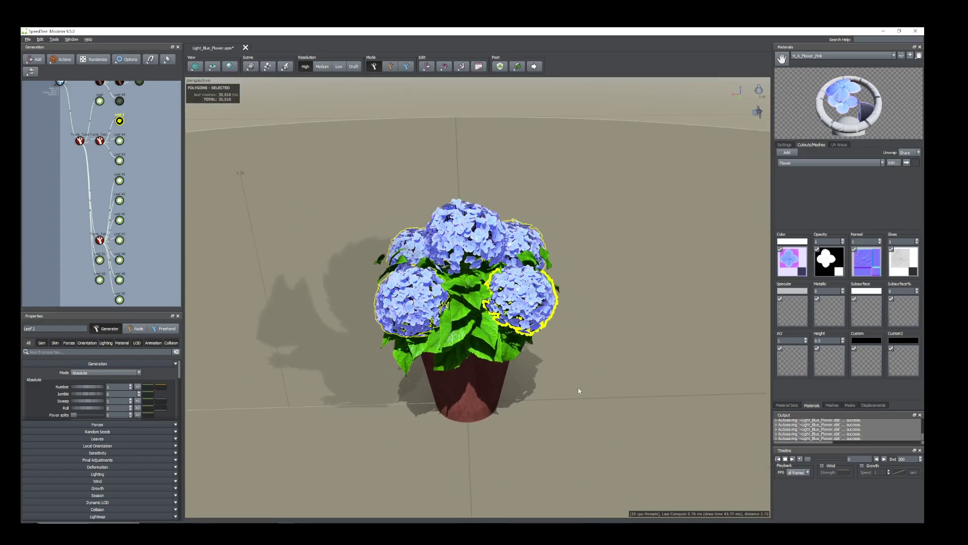
mouse_move(295, 519)
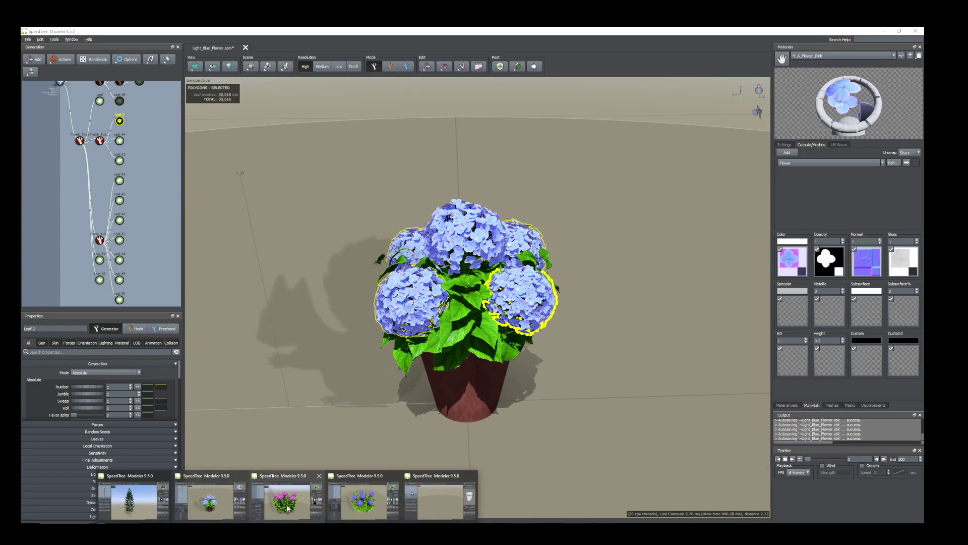
click(285, 499)
mouse_move(584, 407)
mouse_down()
mouse_move(588, 451)
mouse_move(586, 413)
mouse_up()
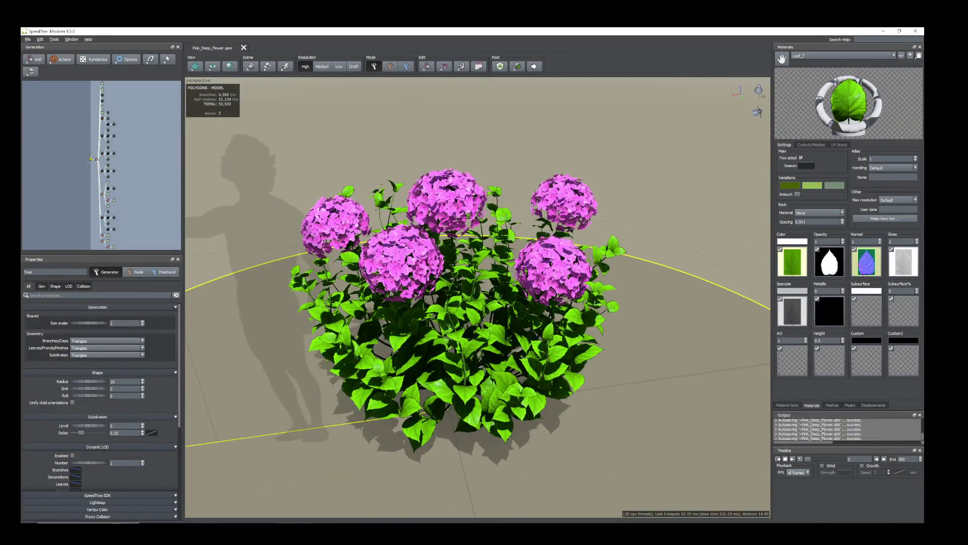
mouse_move(294, 523)
click(384, 497)
drag(406, 482, 423, 500)
scroll(550, 263, down, 3)
scroll(551, 263, up, 5)
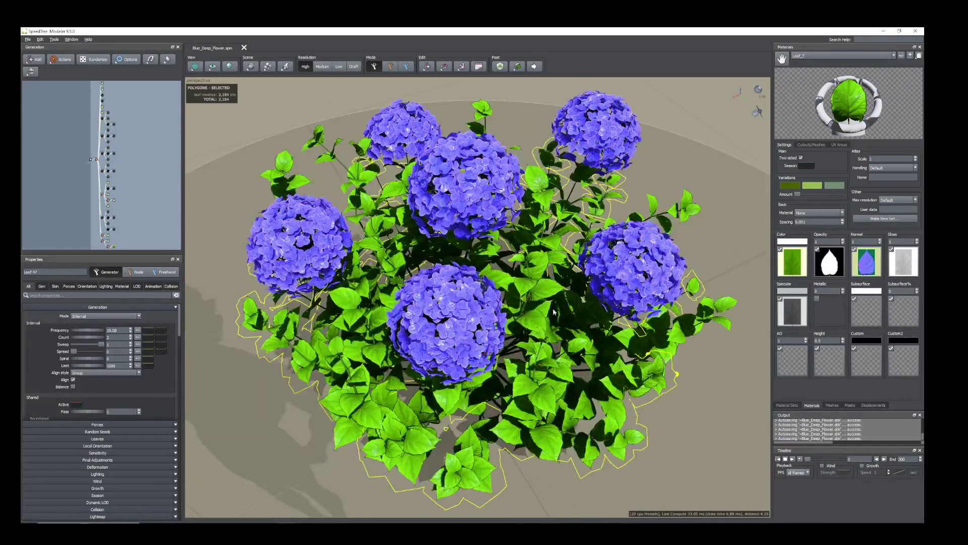
drag(574, 343, 549, 317)
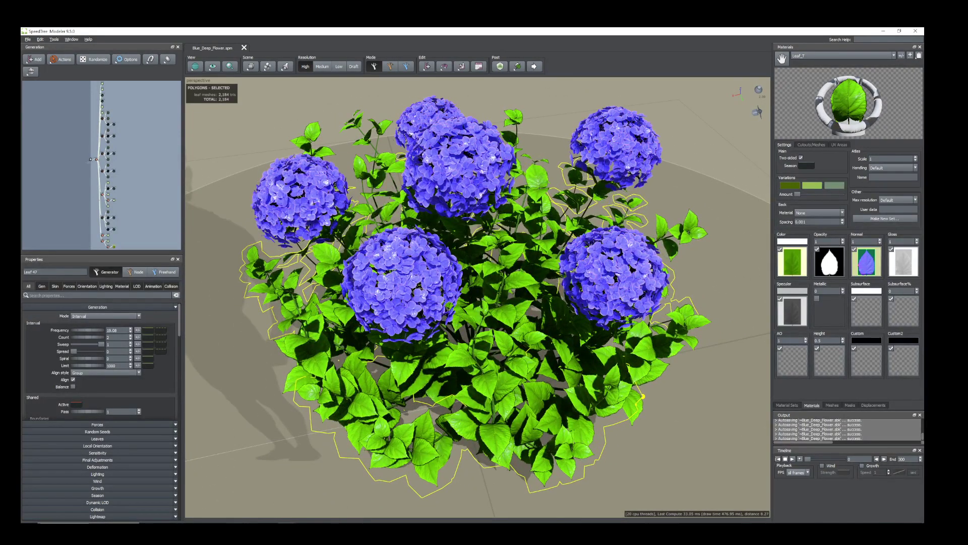
- Switch back to the Light_Blue_Flower project and inspect the potted hydrangea from several angles and distances
click(288, 522)
click(211, 497)
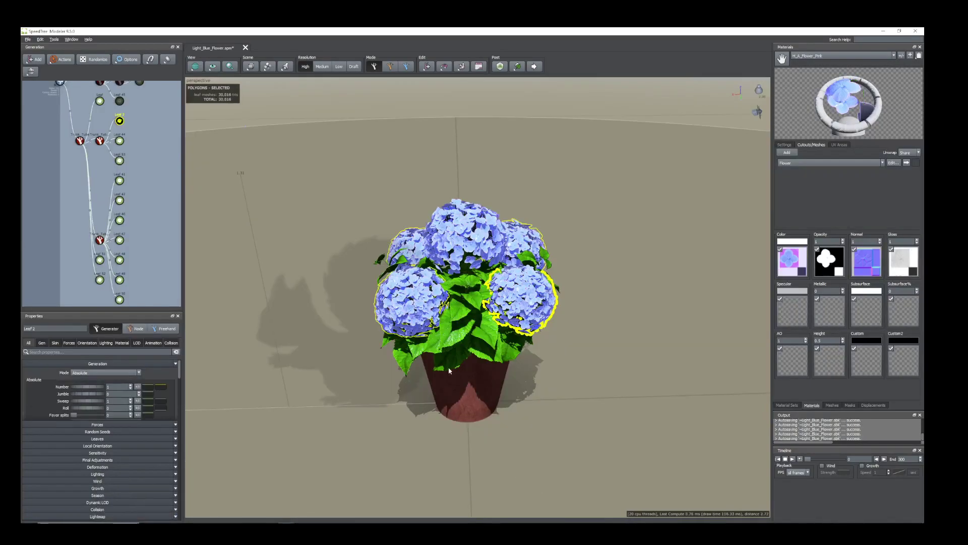
scroll(448, 367, down, 2)
scroll(512, 380, up, 5)
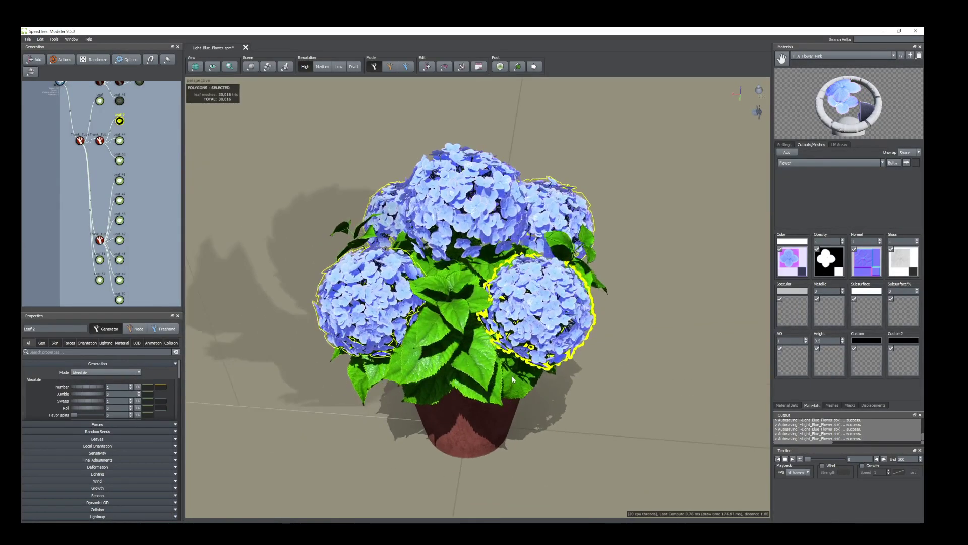
scroll(512, 380, down, 2)
drag(514, 380, 515, 371)
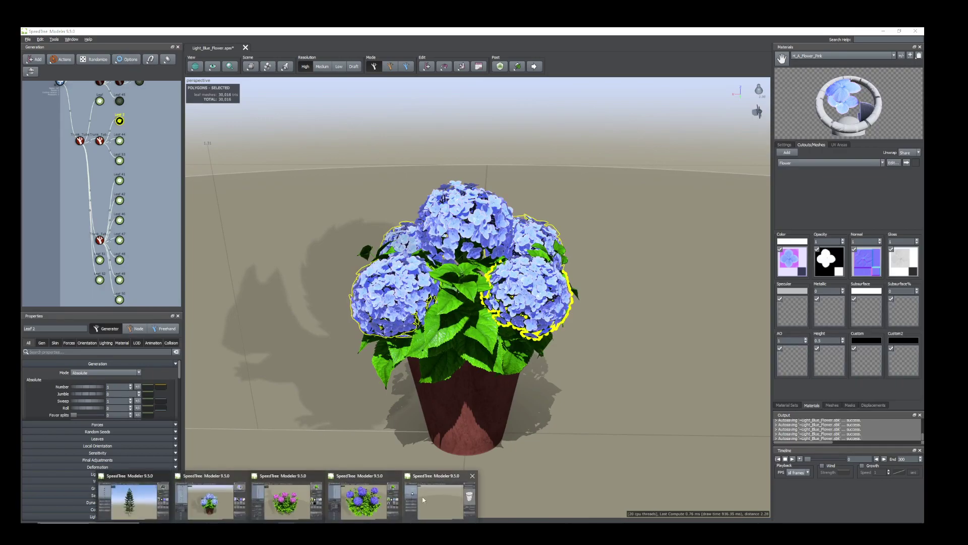
- Switch to the empty new SpeedTree project and set the Pot mesh's orientation to Y-up right-handed
click(453, 503)
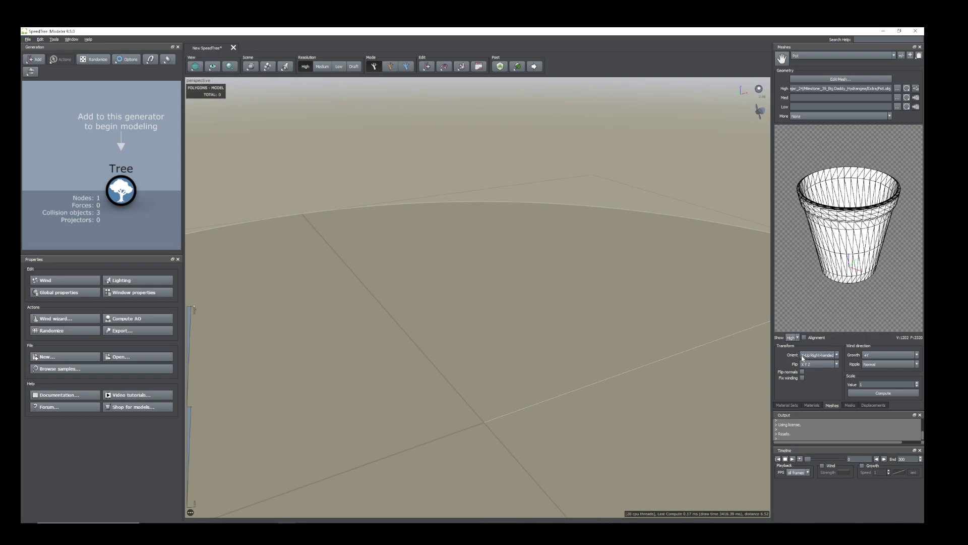
click(824, 356)
click(825, 358)
- Switch to Maya, inspect the pot's UV layout and its framed model, and return to the new SpeedTree project
click(275, 504)
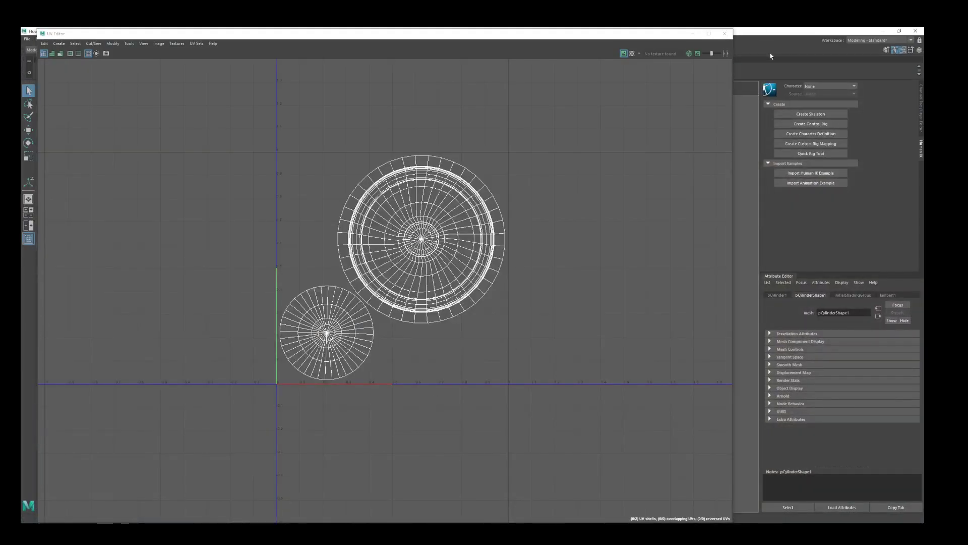
click(692, 33)
key(f)
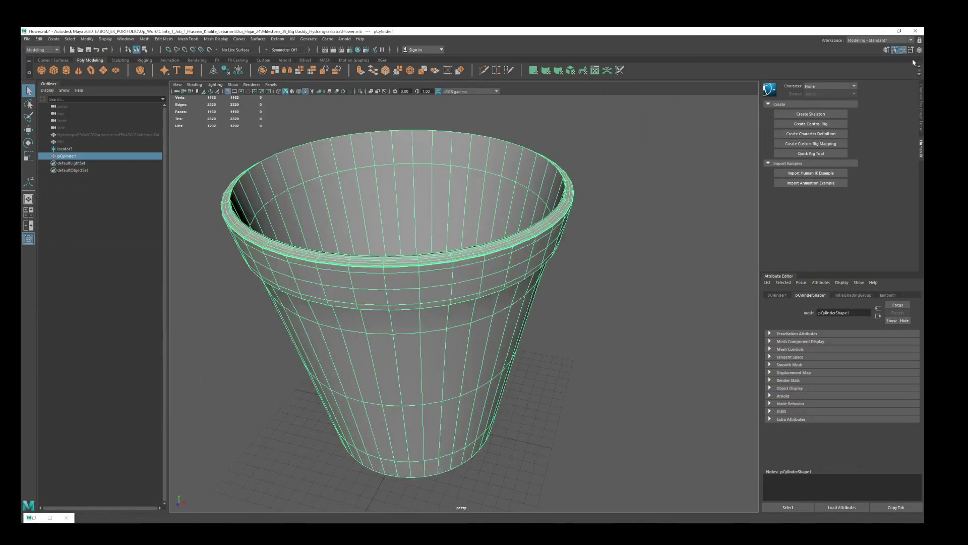
click(883, 31)
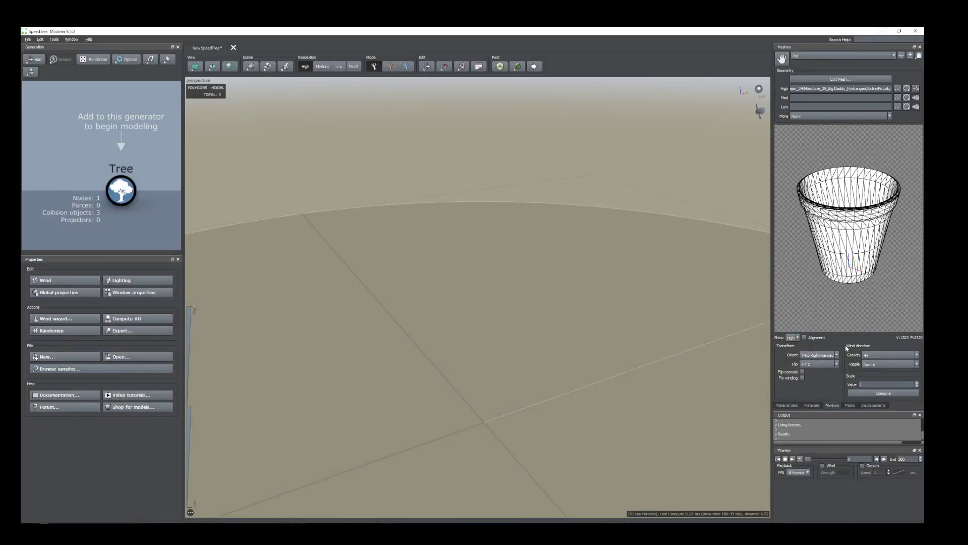
- Review the available materials, checking that Pot_Pot_BaseColor uses the Pot mesh
click(812, 406)
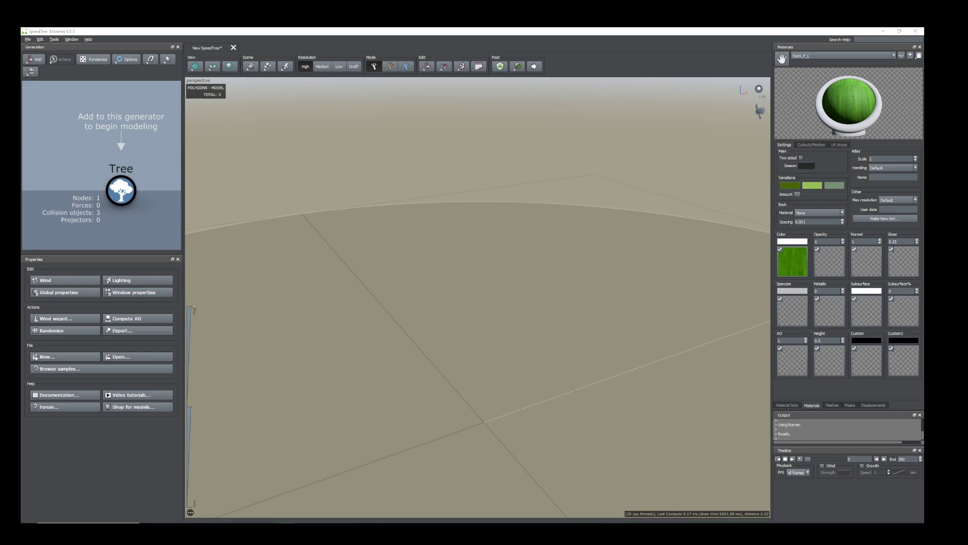
click(888, 56)
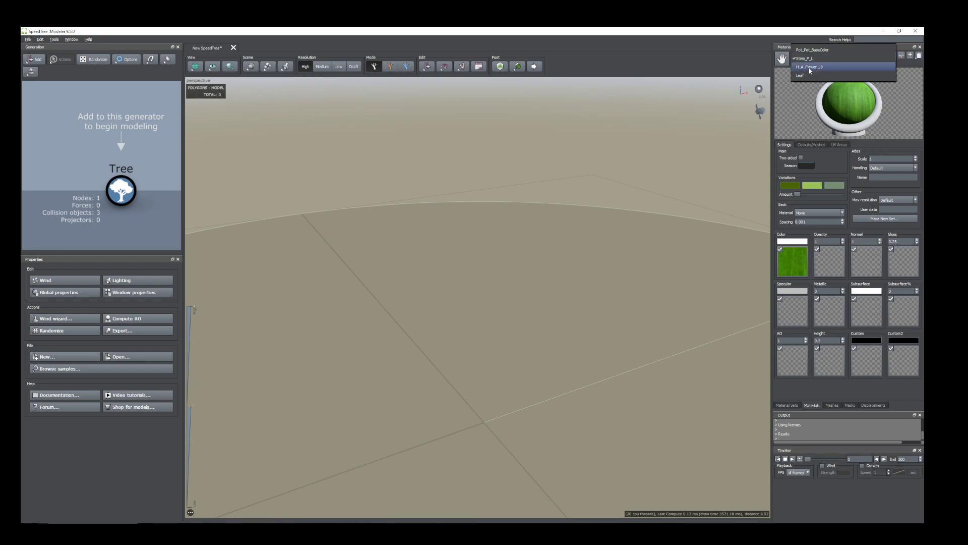
click(818, 50)
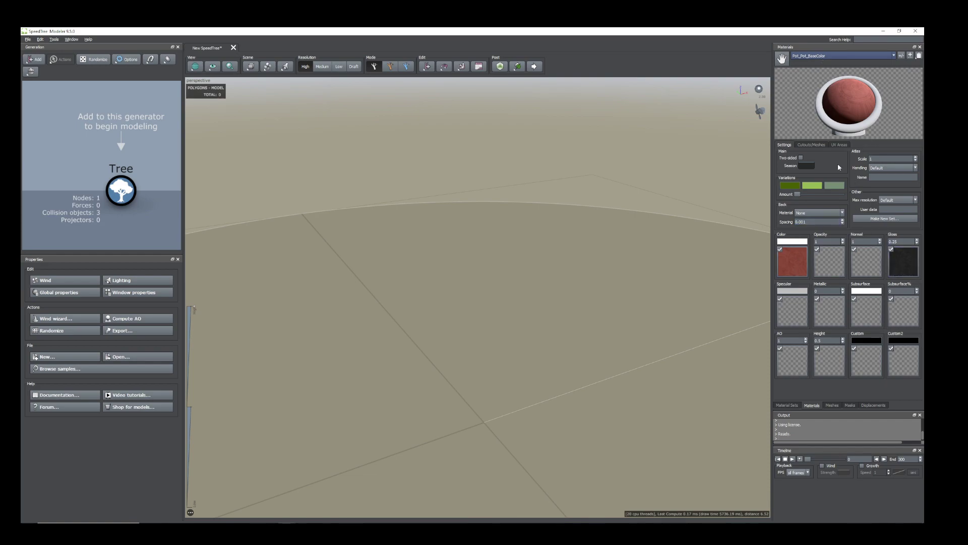
click(810, 145)
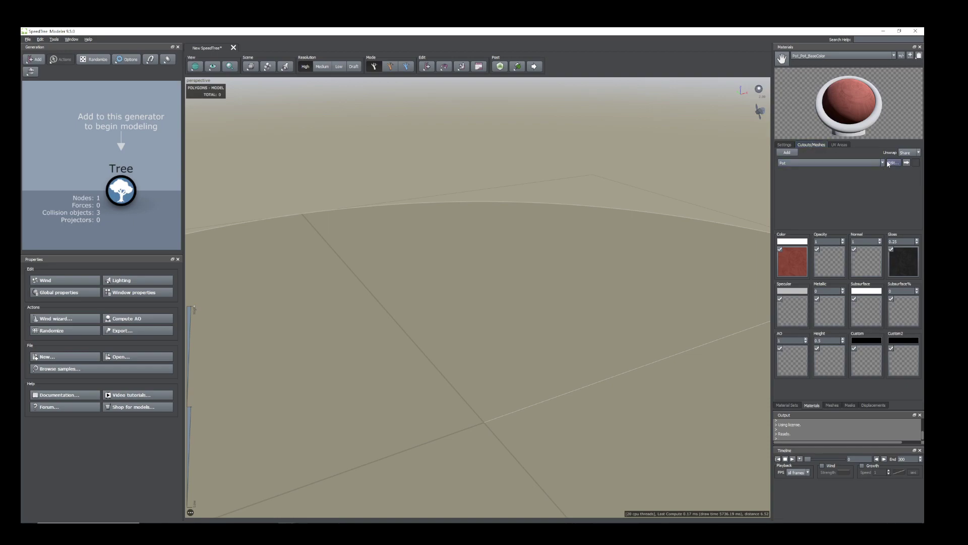
click(867, 163)
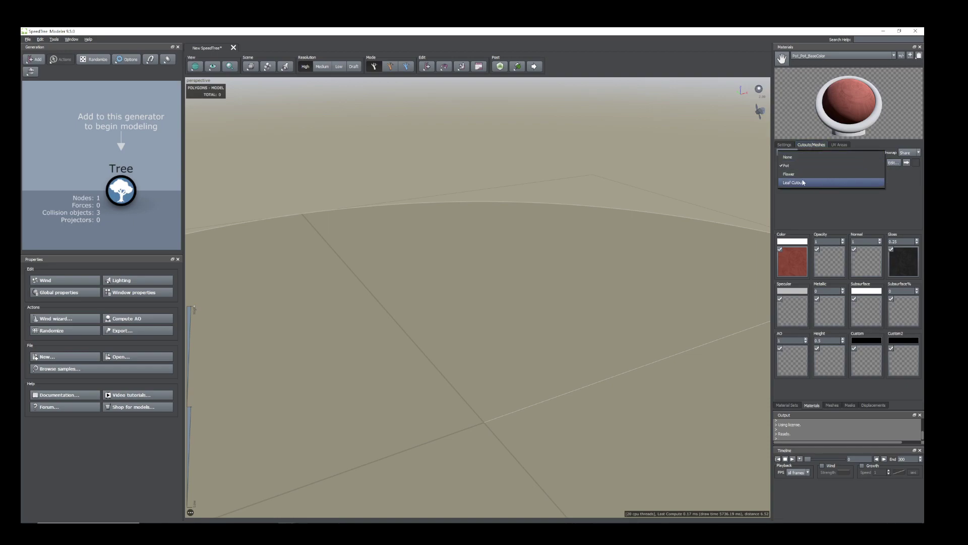
click(794, 166)
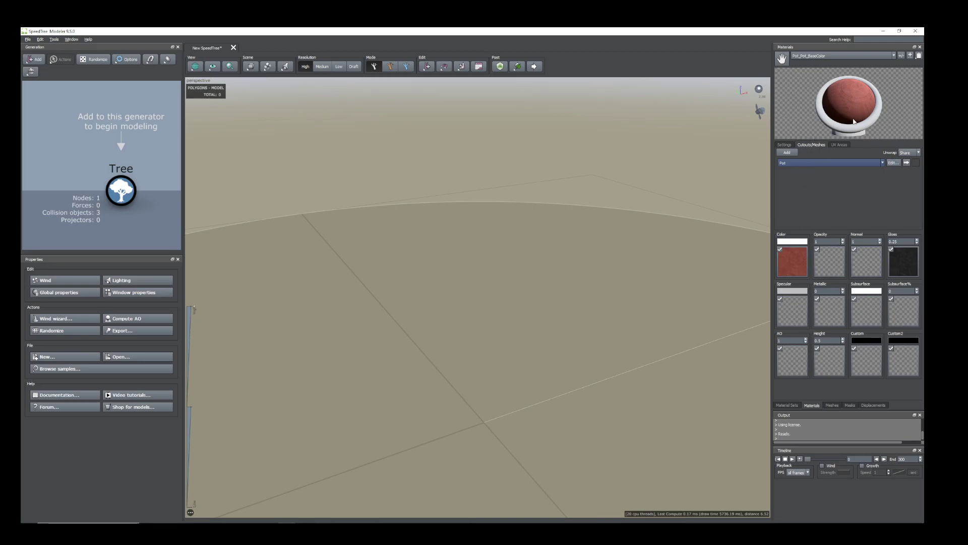
click(832, 405)
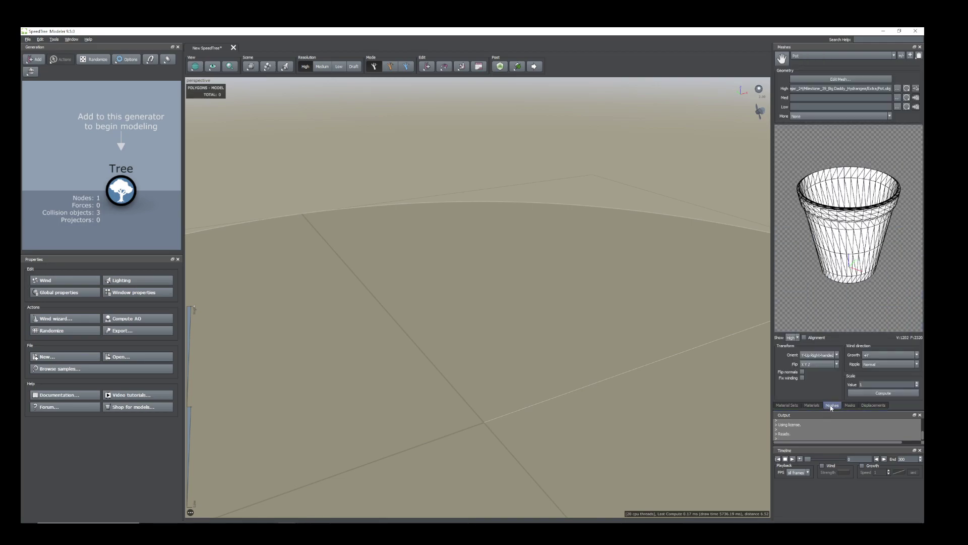
click(812, 405)
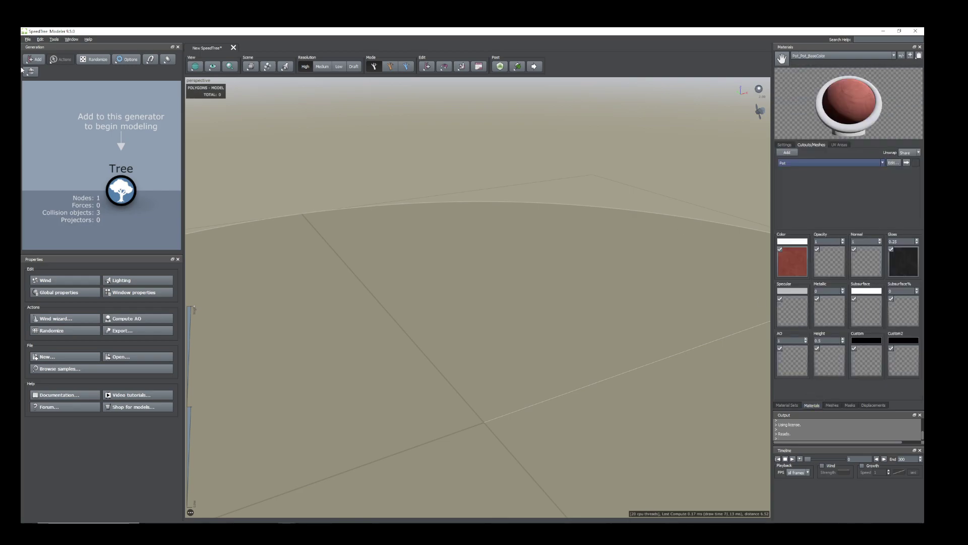
- Add a Photogrammetry Mesh generator to the Tree generator
click(127, 189)
right_click(128, 188)
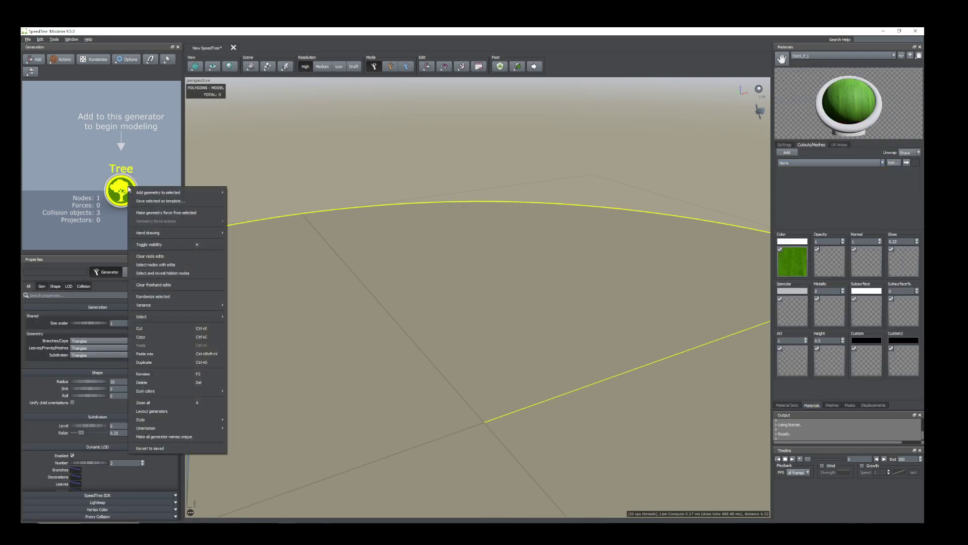
mouse_move(162, 194)
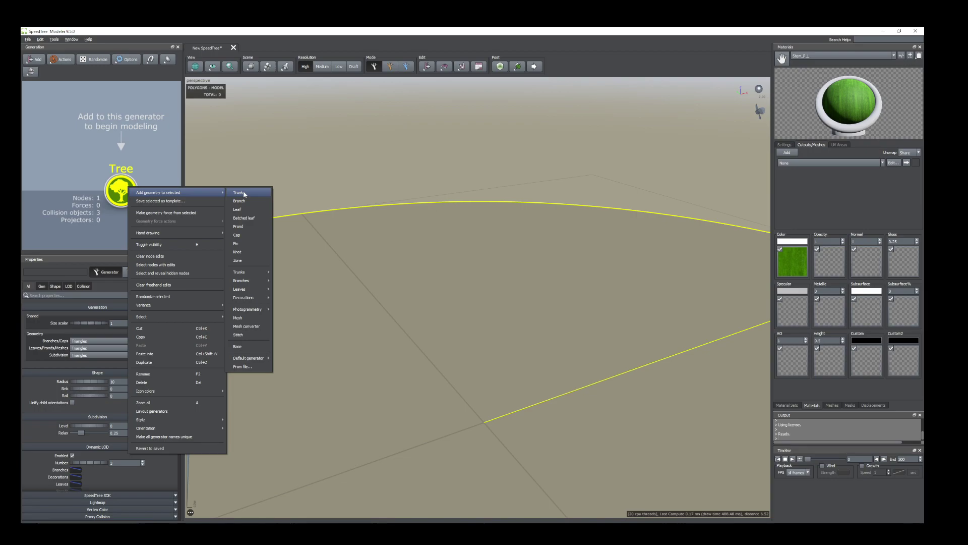
mouse_move(259, 312)
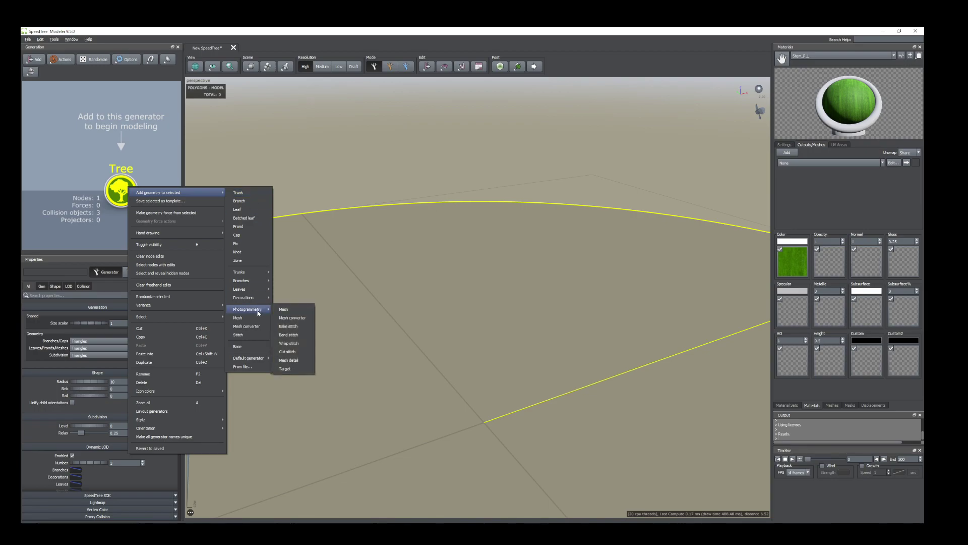
click(285, 310)
scroll(541, 371, down, 5)
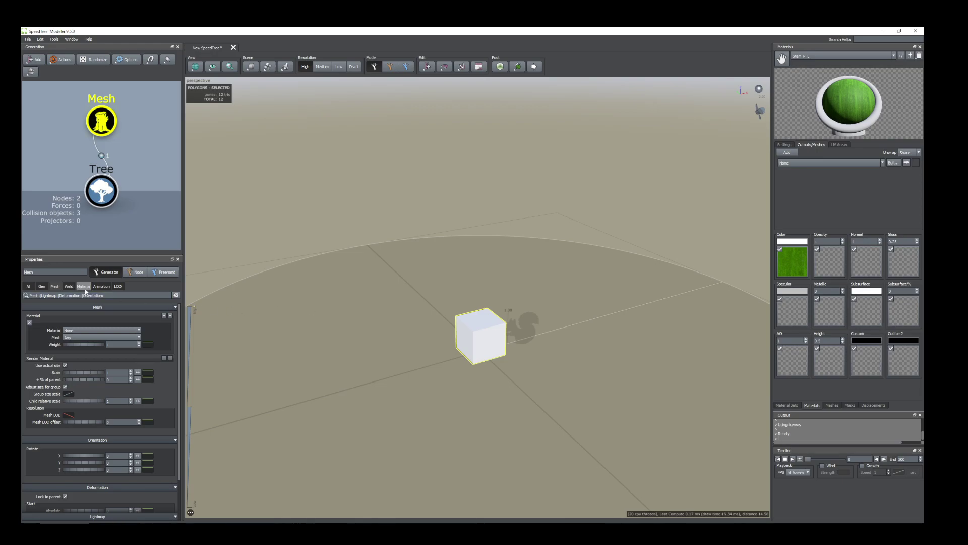
- Assign the Pot_Pot_BaseColor material to the Mesh generator
click(82, 287)
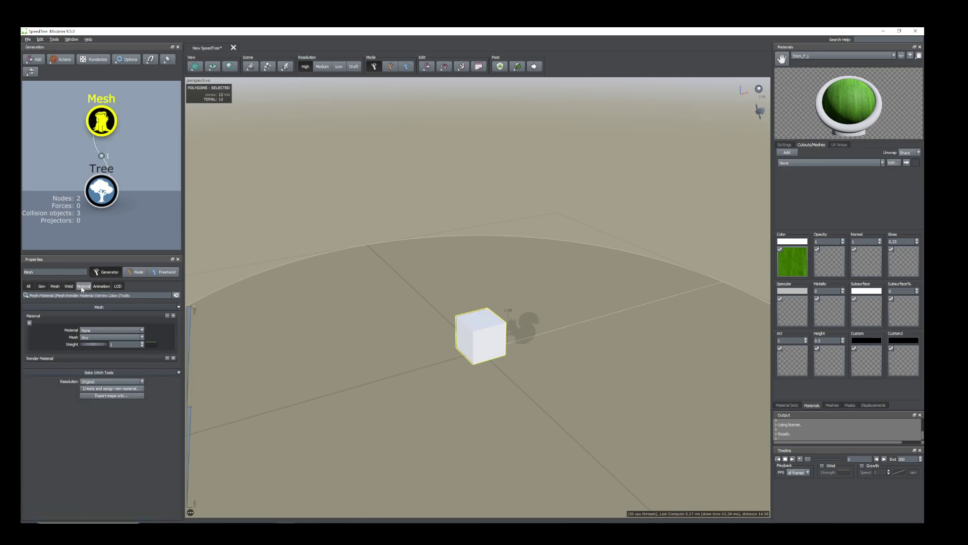
click(141, 332)
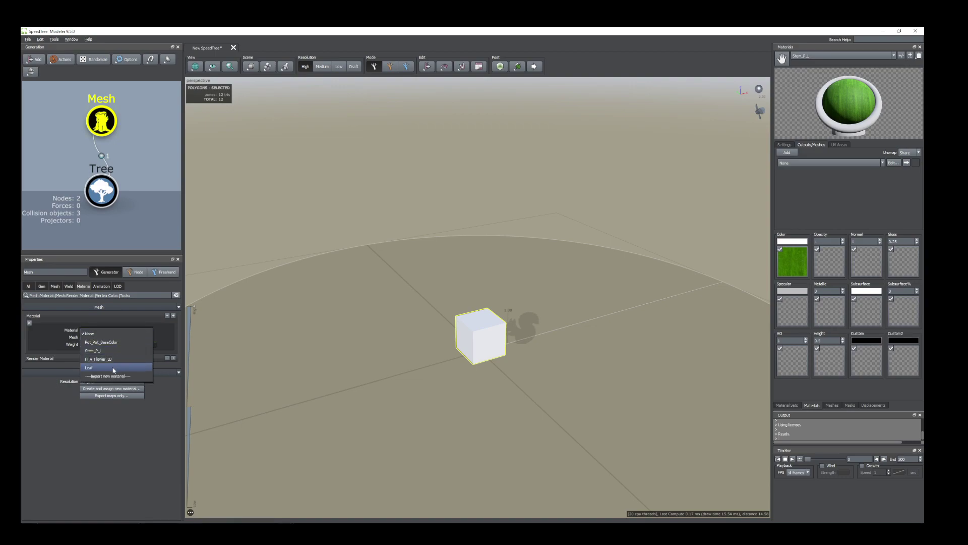
click(107, 342)
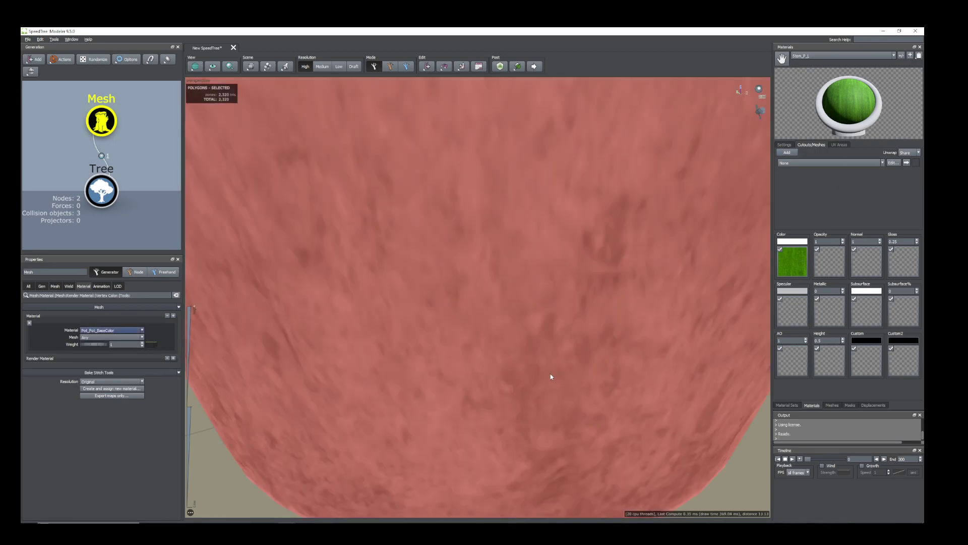
scroll(551, 376, down, 5)
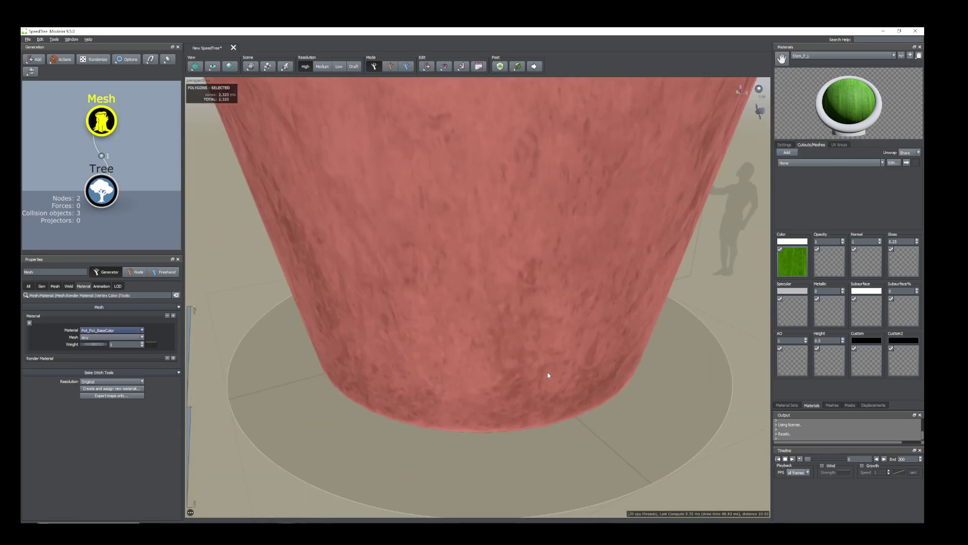
- Scale the pot mesh down to 0.06 and check its appearance in the viewport
click(52, 287)
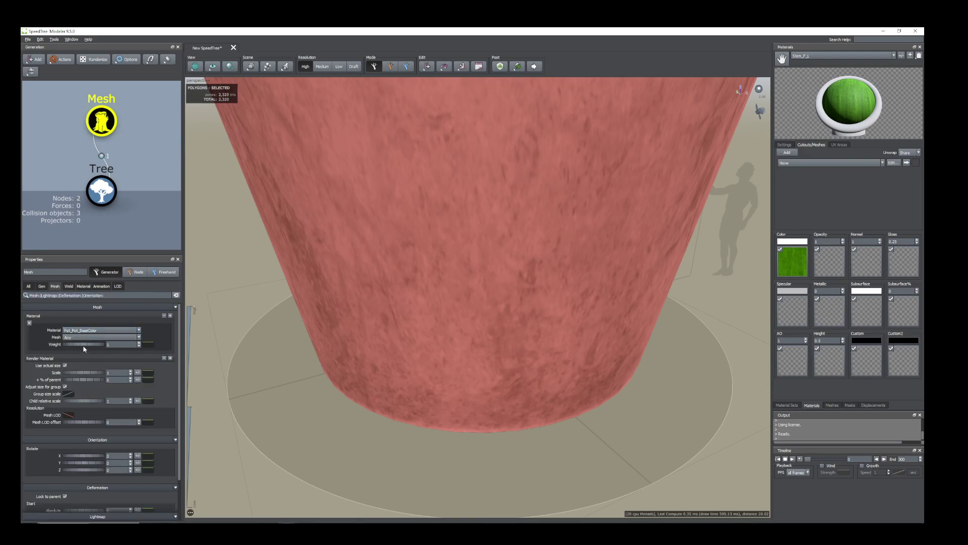
double_click(114, 373)
drag(105, 374, 63, 377)
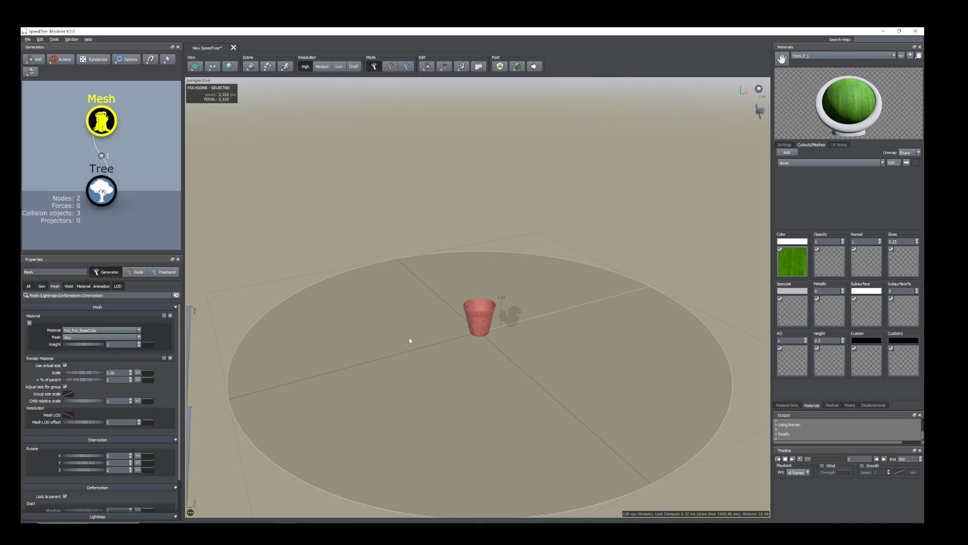
scroll(424, 333, up, 7)
middle_drag(572, 357, 562, 347)
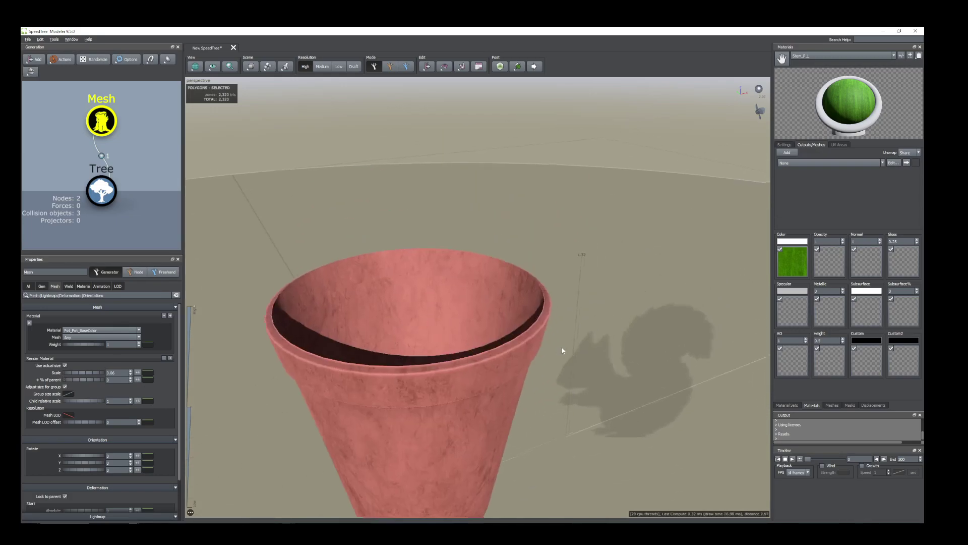
scroll(562, 350, down, 2)
mouse_move(562, 355)
mouse_down()
mouse_move(538, 367)
mouse_move(534, 358)
mouse_move(548, 355)
mouse_up()
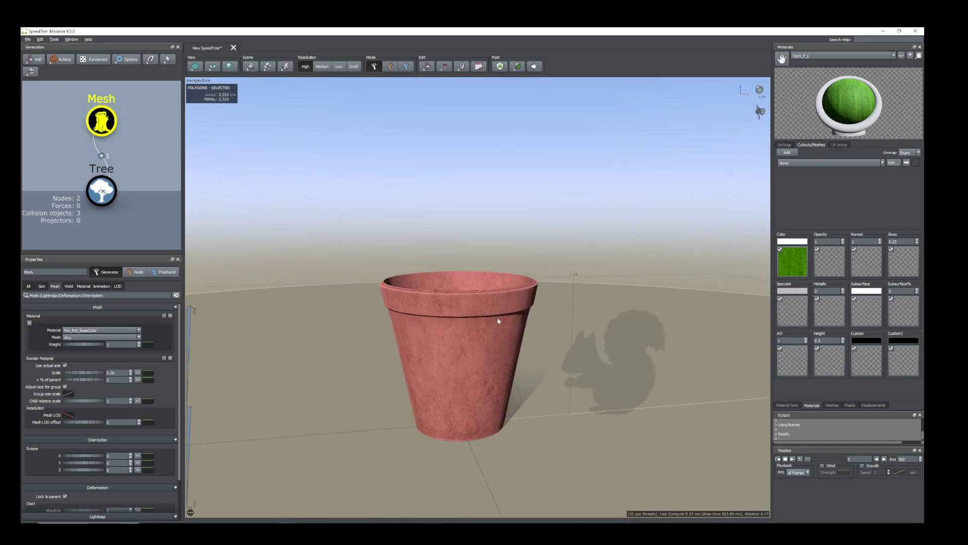
scroll(430, 313, down, 1)
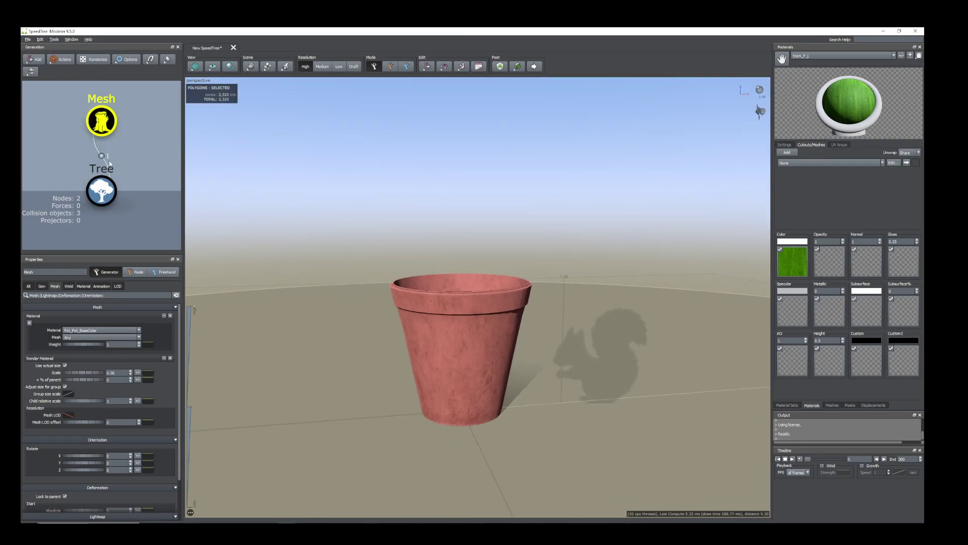
drag(135, 188, 132, 194)
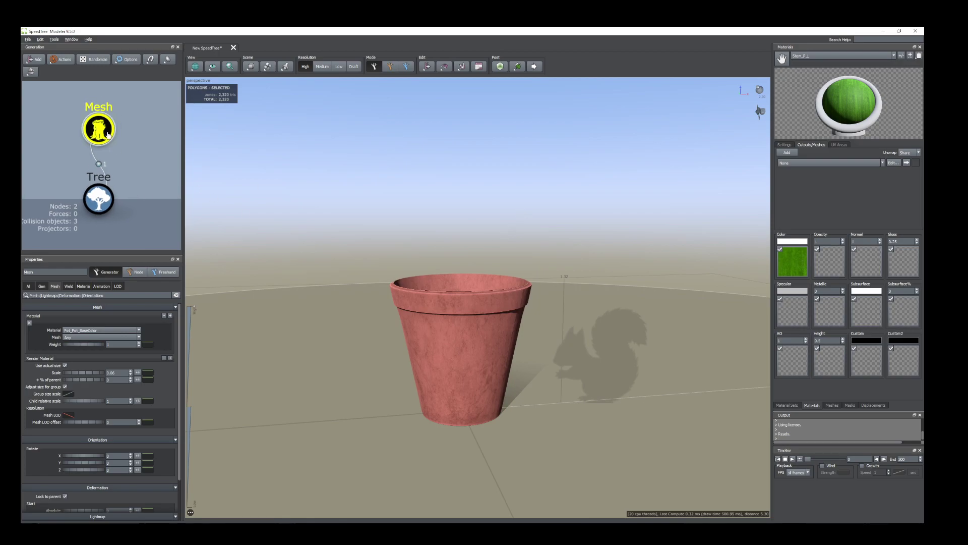
middle_drag(135, 209, 115, 204)
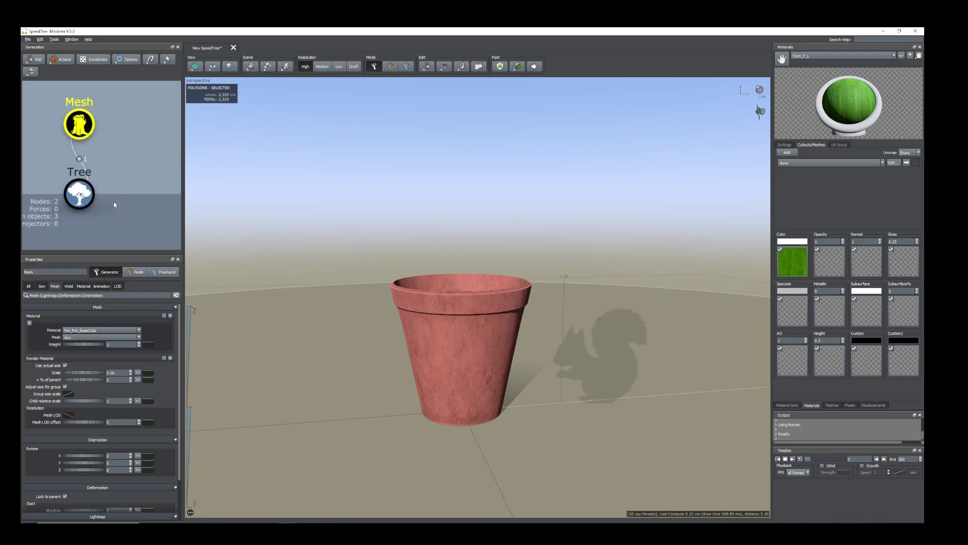
- Add a Tube trunk generator to the Tree generator
click(77, 191)
right_click(78, 192)
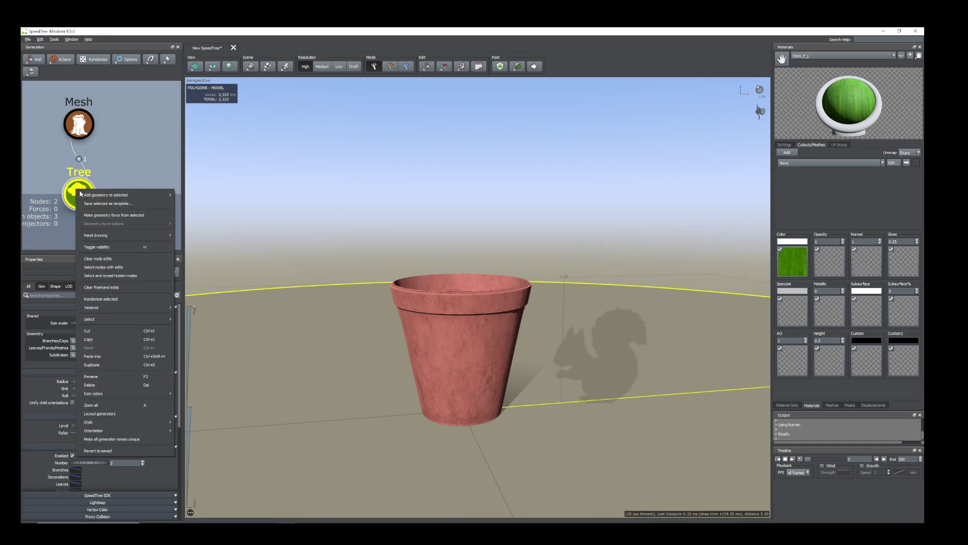
mouse_move(123, 197)
mouse_move(200, 281)
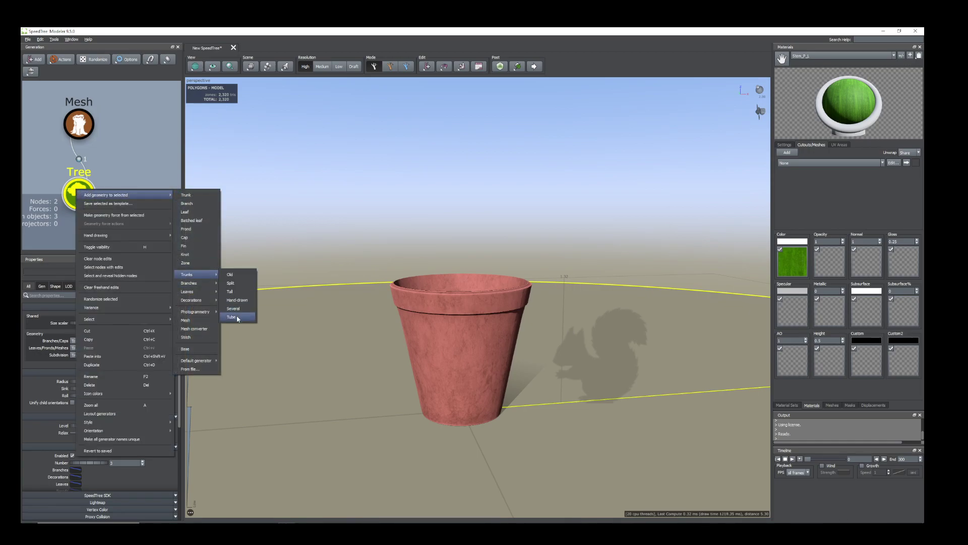
click(232, 326)
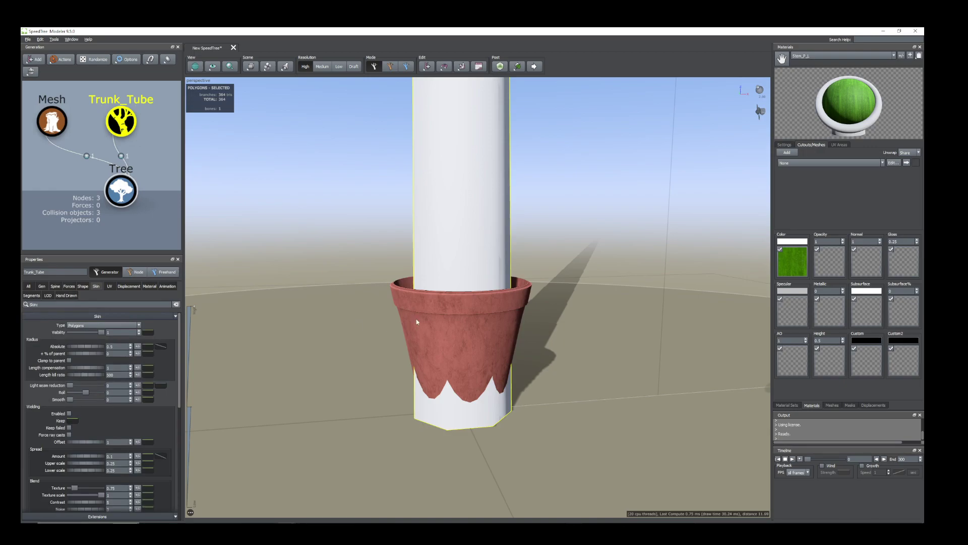
- Shorten the tube trunk's absolute spine length to 1.8 and reduce its absolute skin radius to make a thin stem
click(54, 286)
double_click(105, 331)
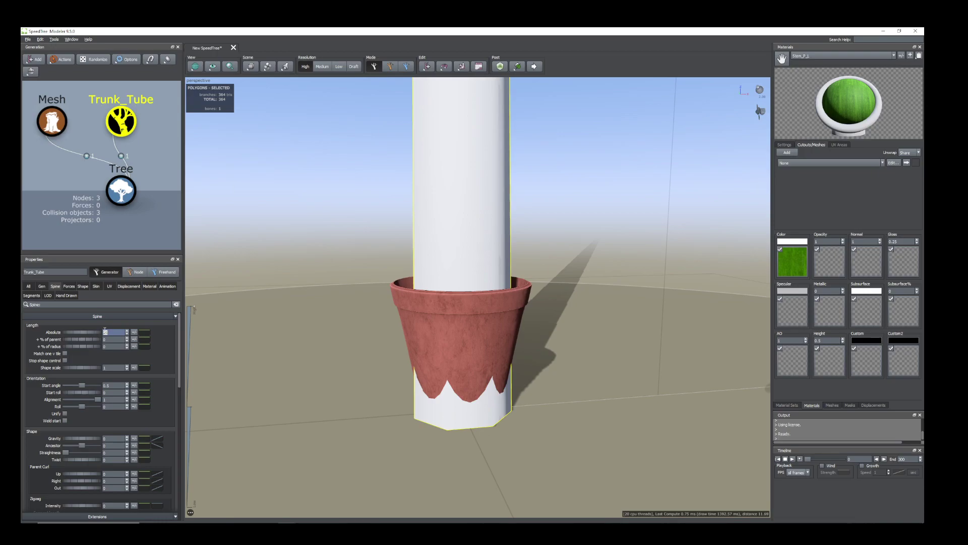
key(Return)
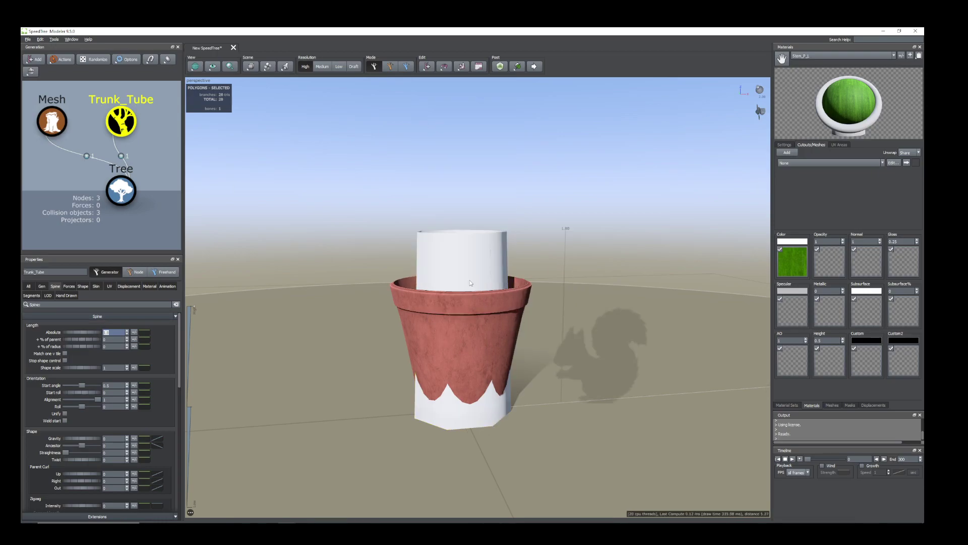
click(96, 286)
drag(105, 347, 83, 348)
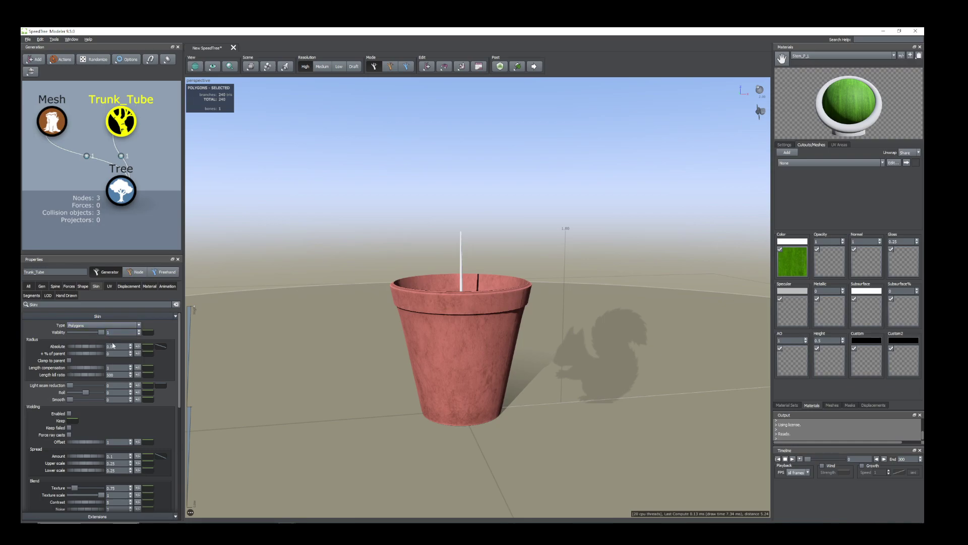
- Set the tube trunk's absolute spine length to 2 and check the stem against the pot
click(55, 286)
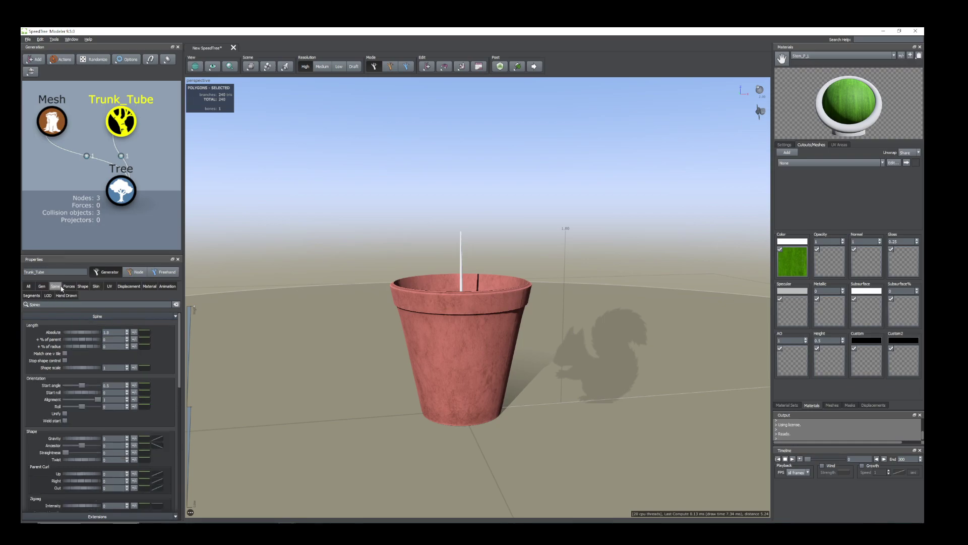
text(2)
key(Return)
drag(419, 352, 426, 346)
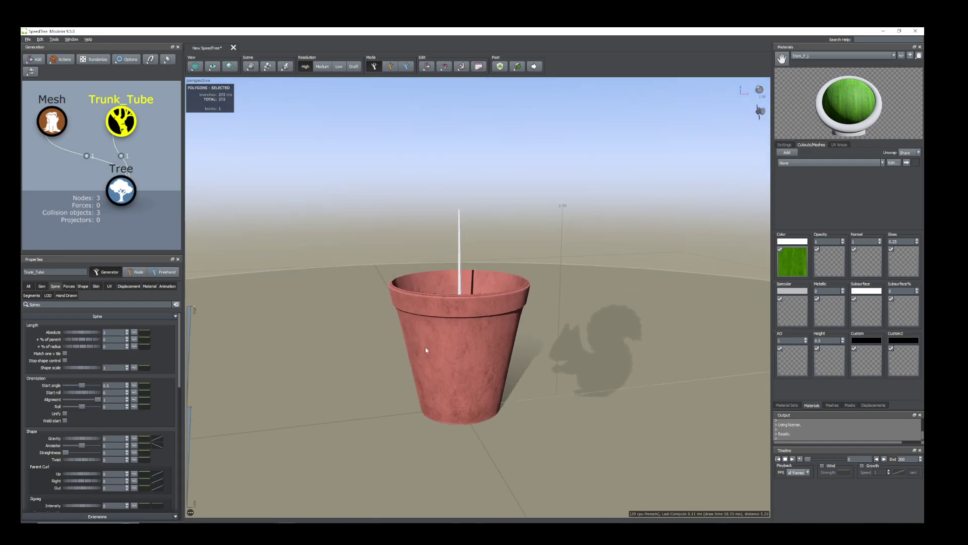
- Assign the Stem_P_L material to the tube trunk's branch material and inspect the green stem
click(458, 293)
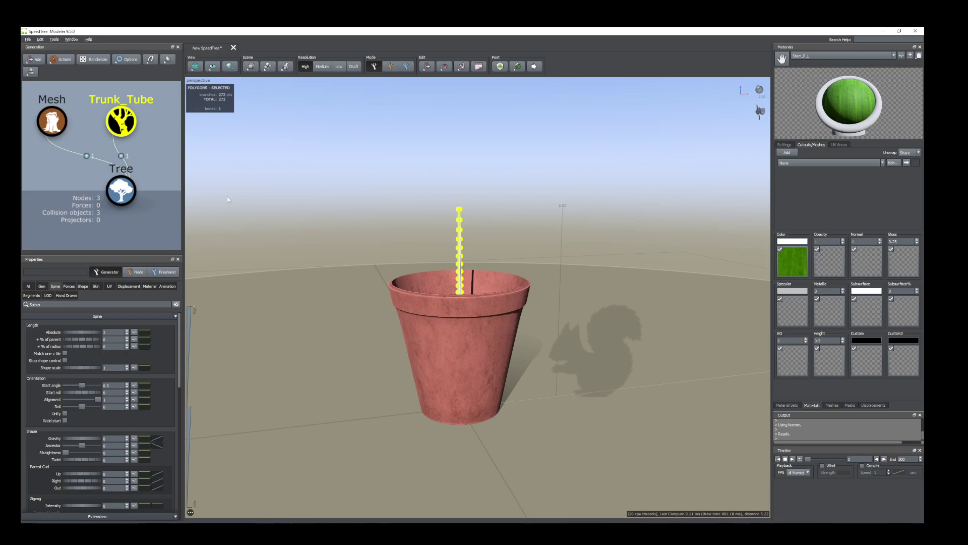
click(150, 286)
click(142, 339)
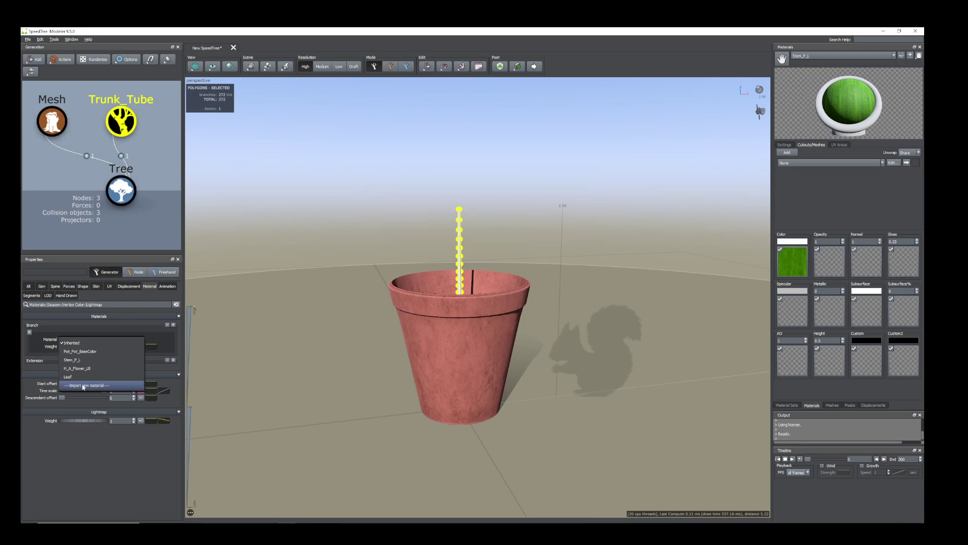
click(79, 361)
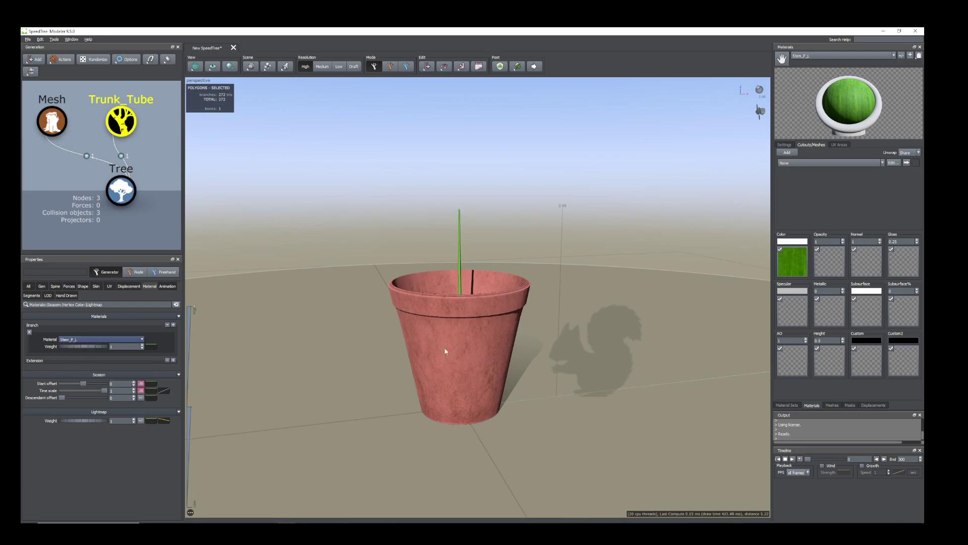
scroll(476, 271, up, 3)
drag(461, 289, 468, 294)
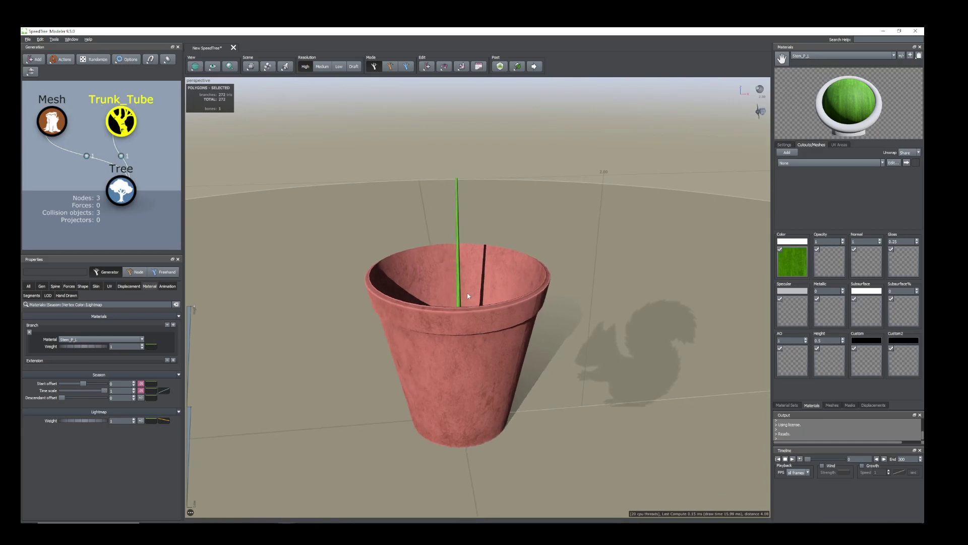
click(458, 289)
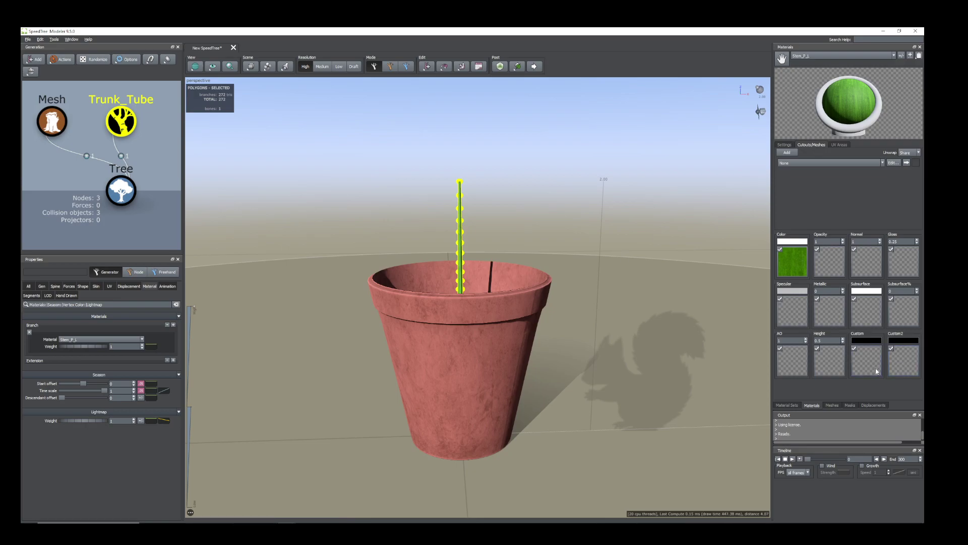
- Inspect the Flower mesh among the mesh assets and check its orientation options
click(833, 405)
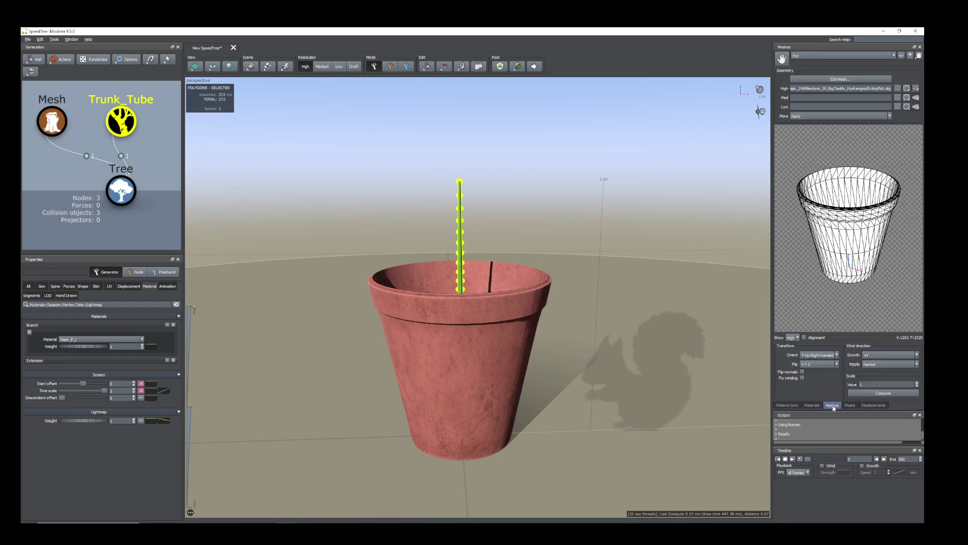
click(911, 56)
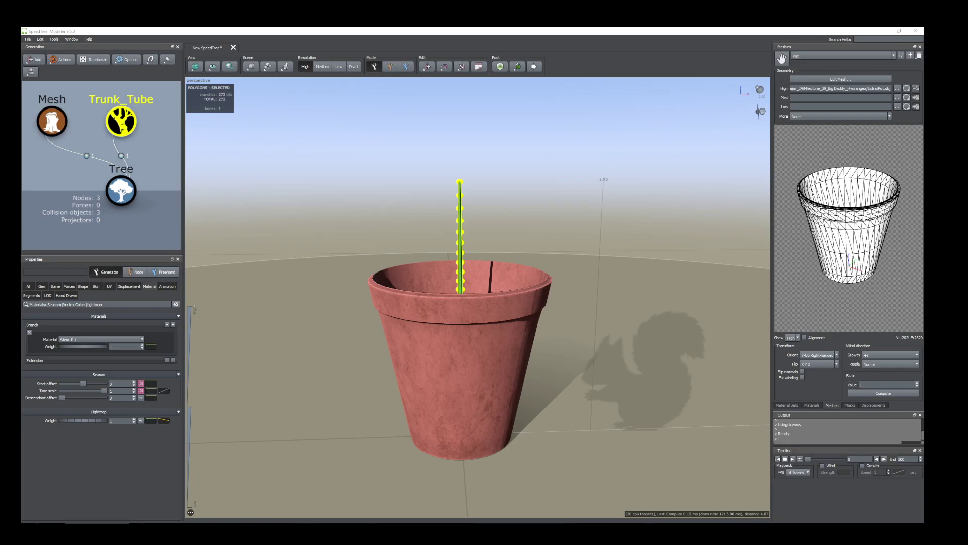
click(894, 56)
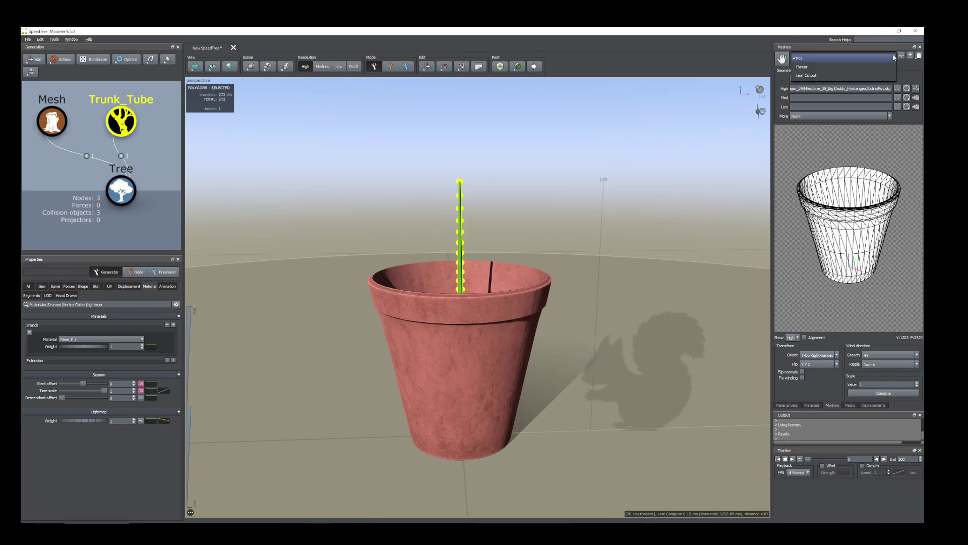
click(850, 70)
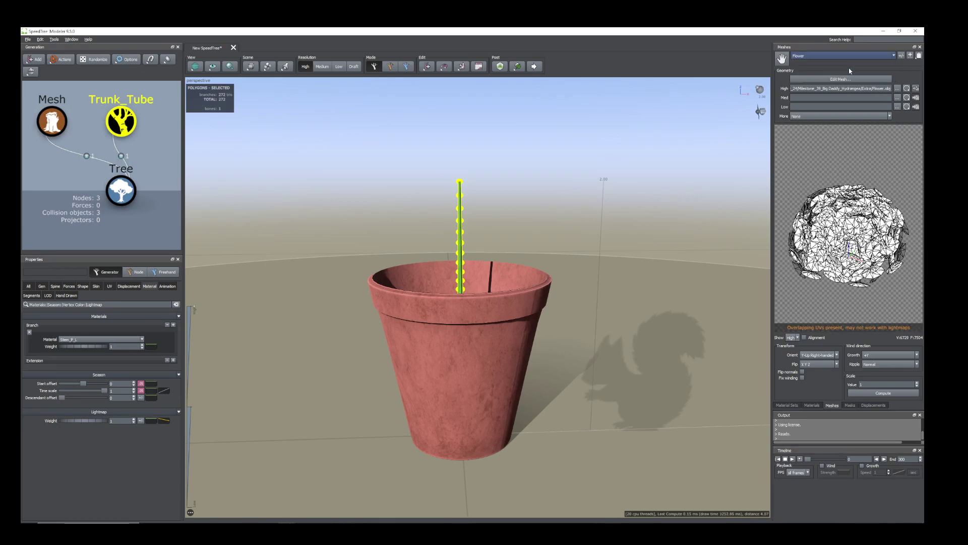
click(836, 355)
click(820, 357)
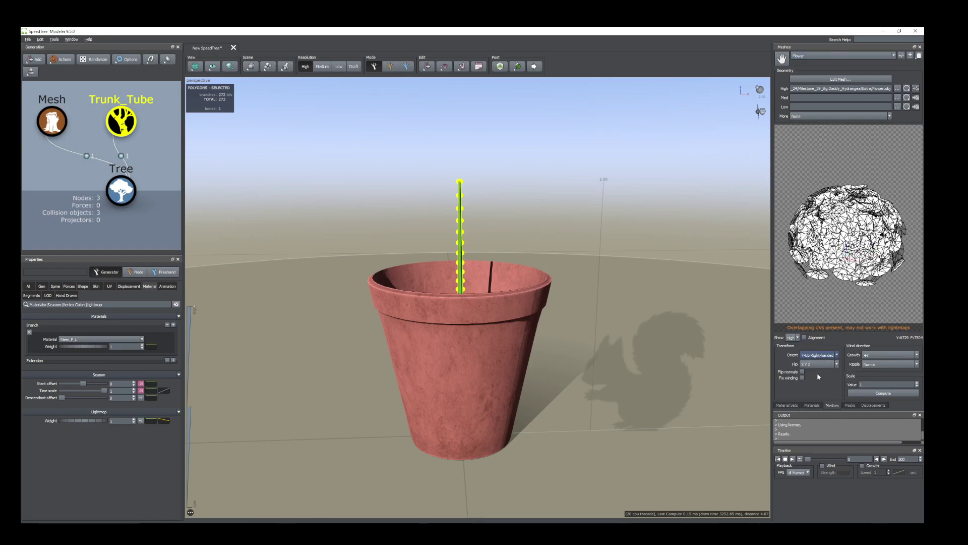
- Open the H_A_Flower_LB material and check which mesh it uses
click(811, 405)
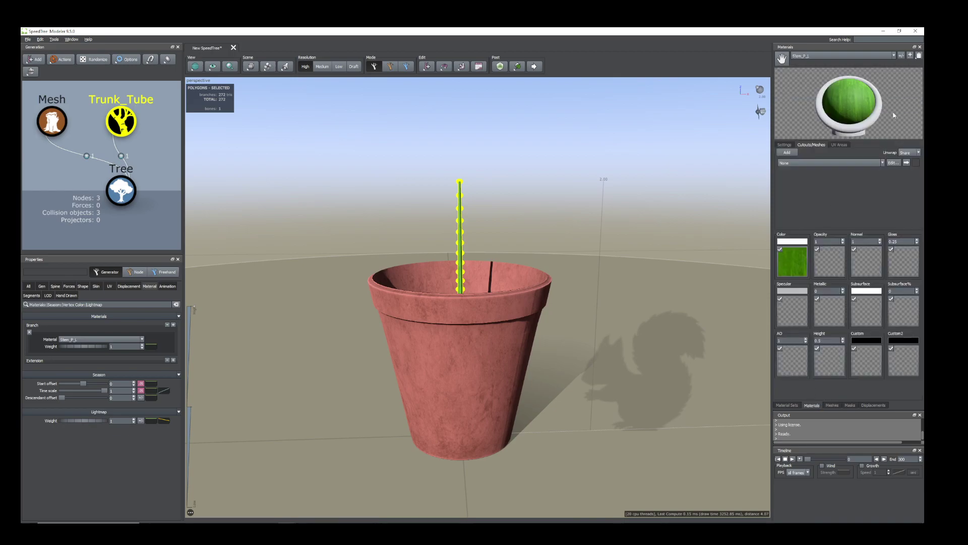
click(894, 56)
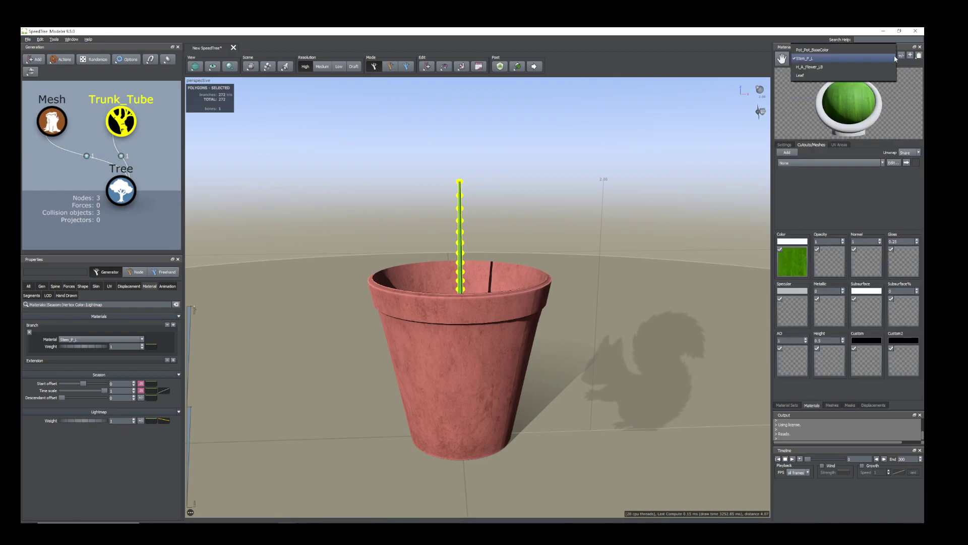
click(846, 68)
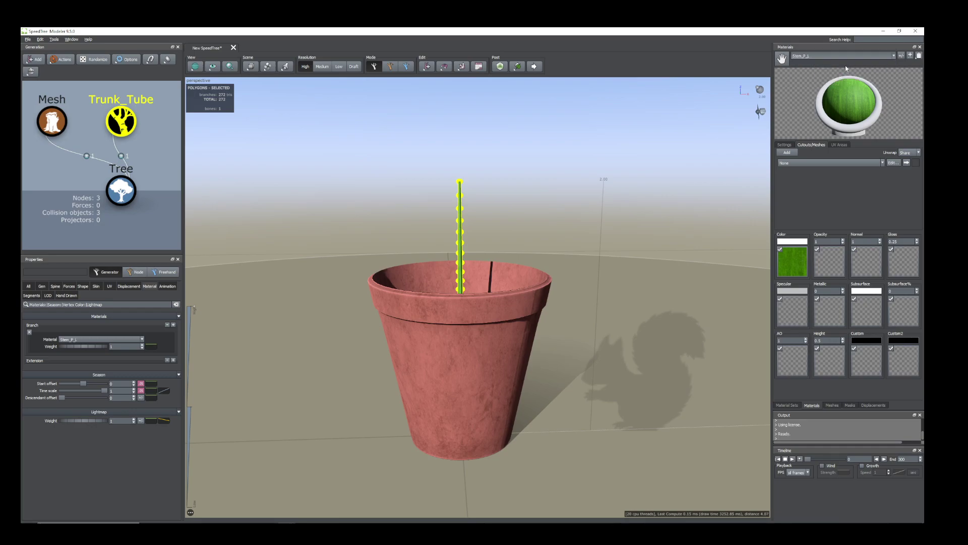
click(882, 163)
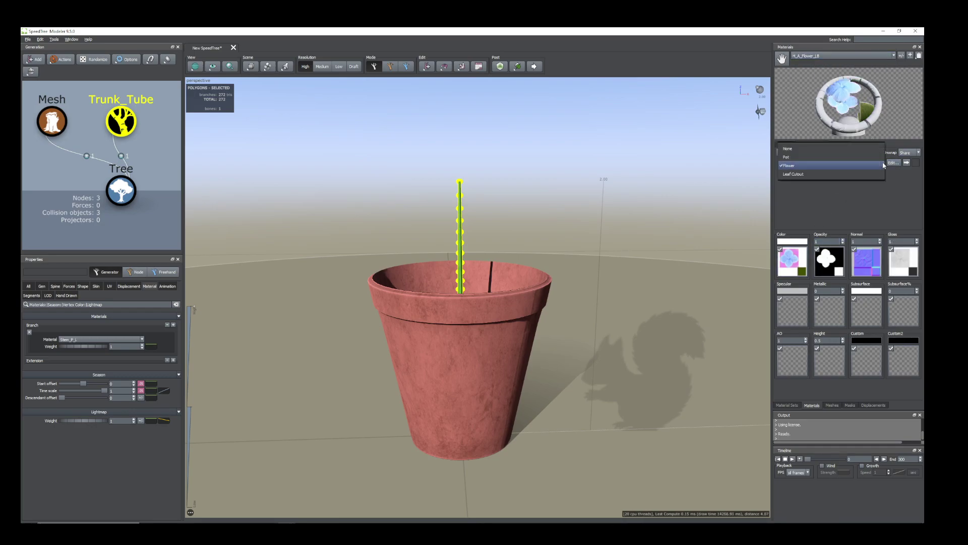
- Try the Pot mesh on the H_A_Flower_LB material and restore the Flower mesh
click(799, 158)
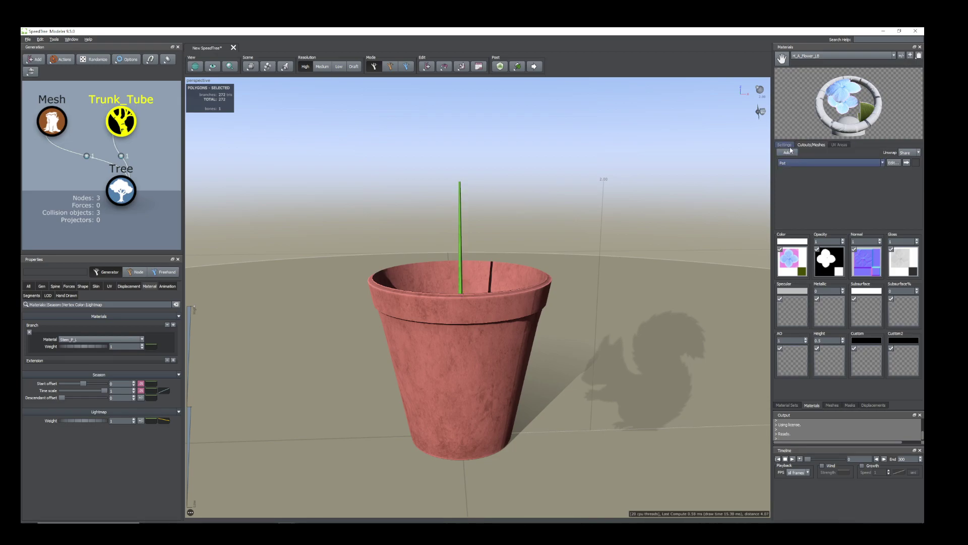
click(882, 163)
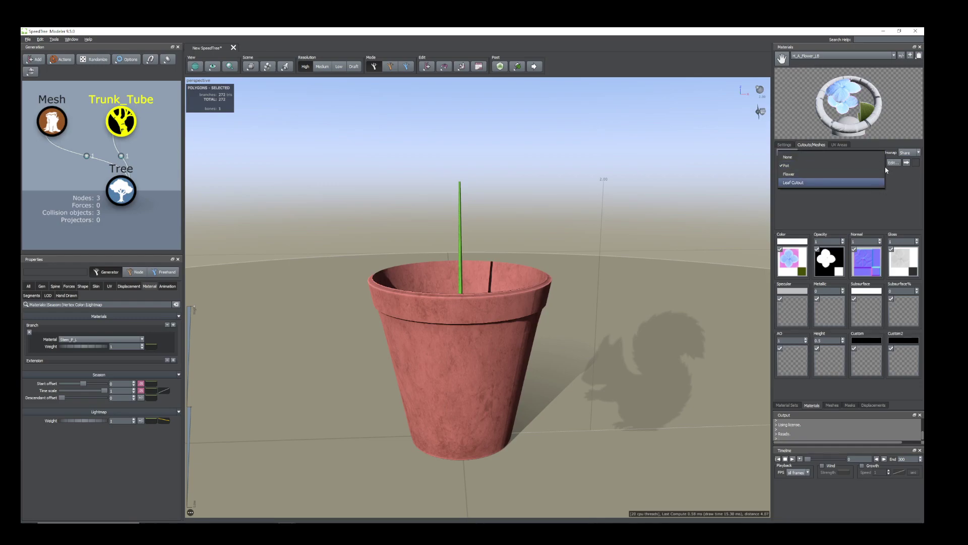
click(801, 176)
key(f)
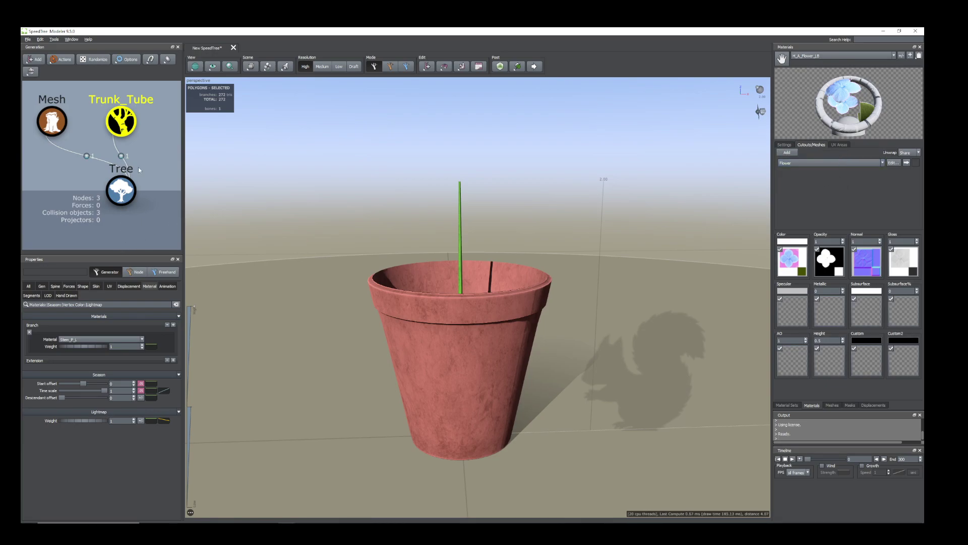
- Add a Leaf generator to Trunk_Tube and raise its position along the stem to about 0.88
click(130, 116)
right_click(130, 116)
mouse_move(137, 120)
click(242, 137)
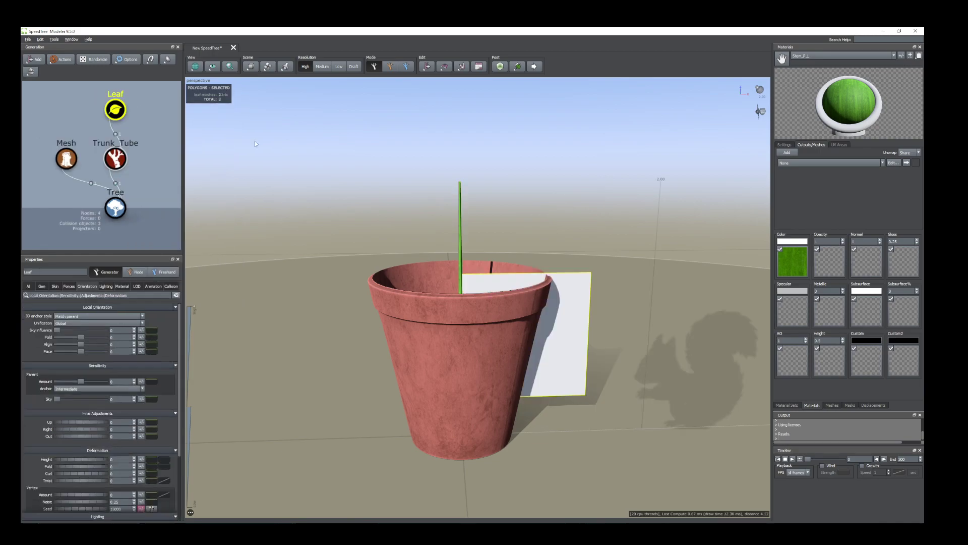
click(43, 288)
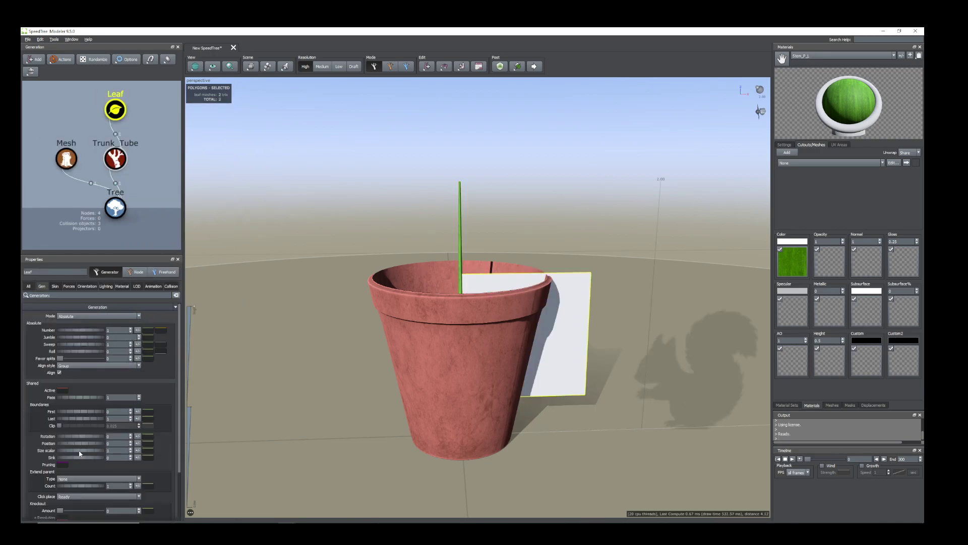
drag(68, 445, 96, 448)
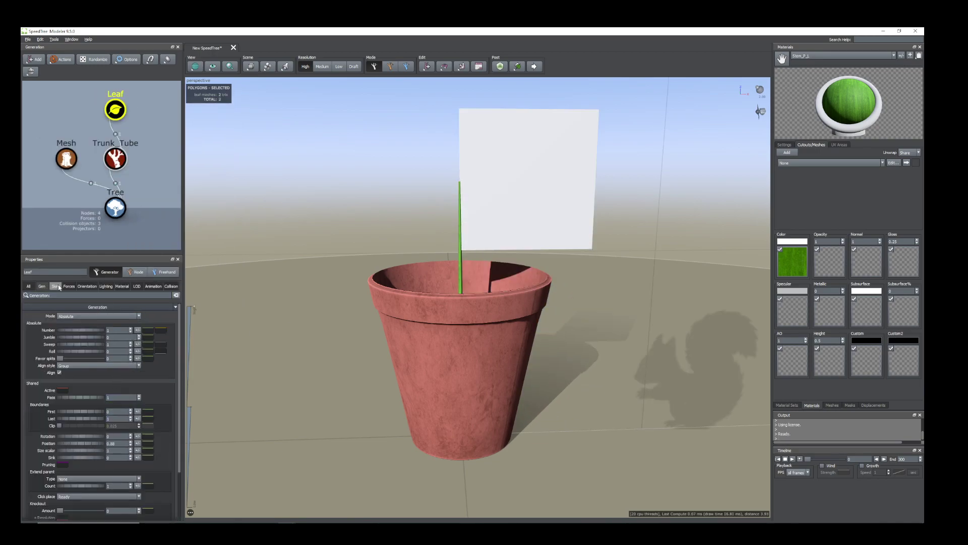
- Assign the H_A_Flower_LB material to the Leaf generator and check the flower head above the pot
click(123, 286)
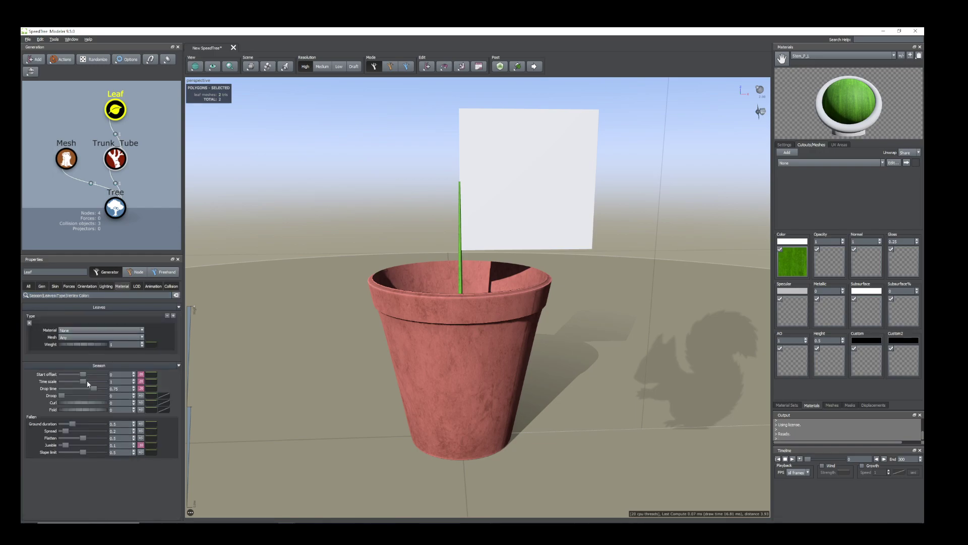
click(101, 330)
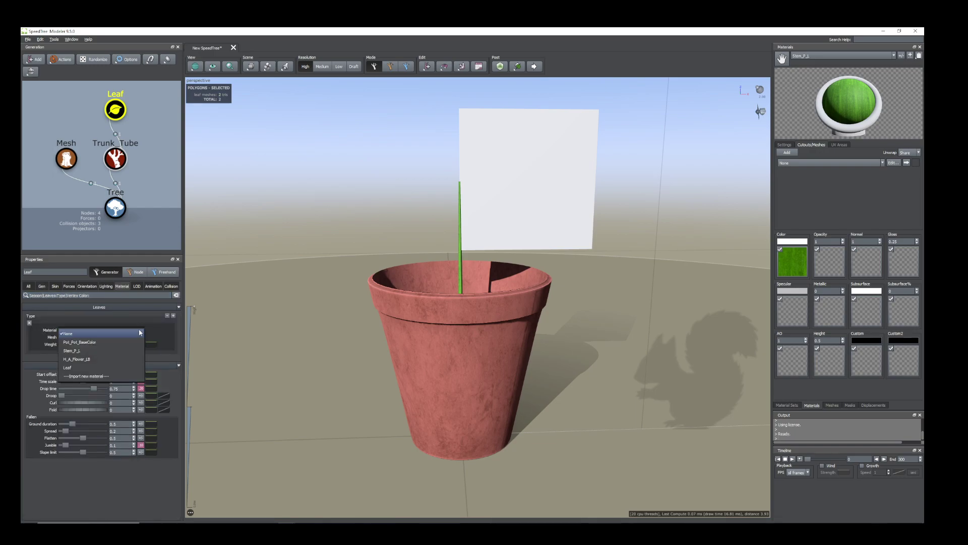
click(76, 359)
scroll(437, 272, down, 5)
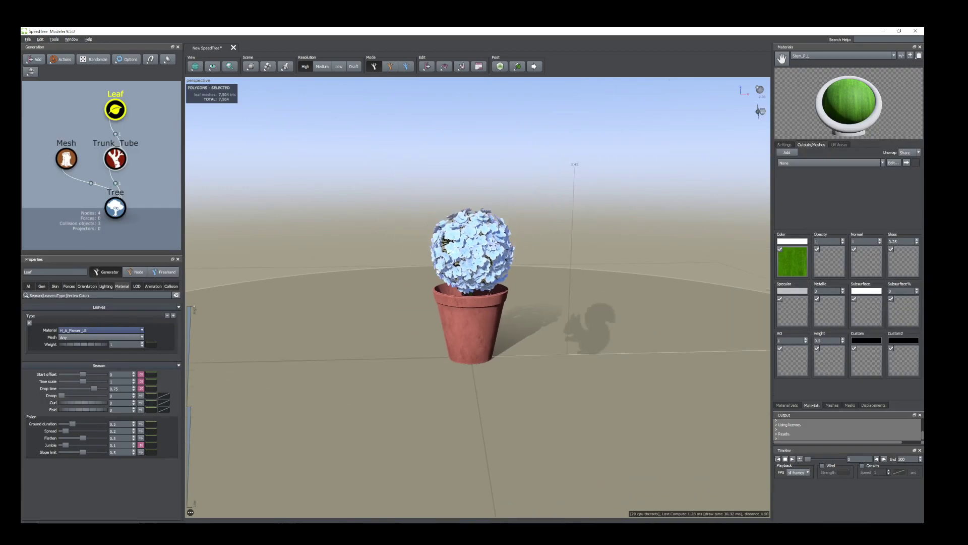
scroll(438, 272, down, 4)
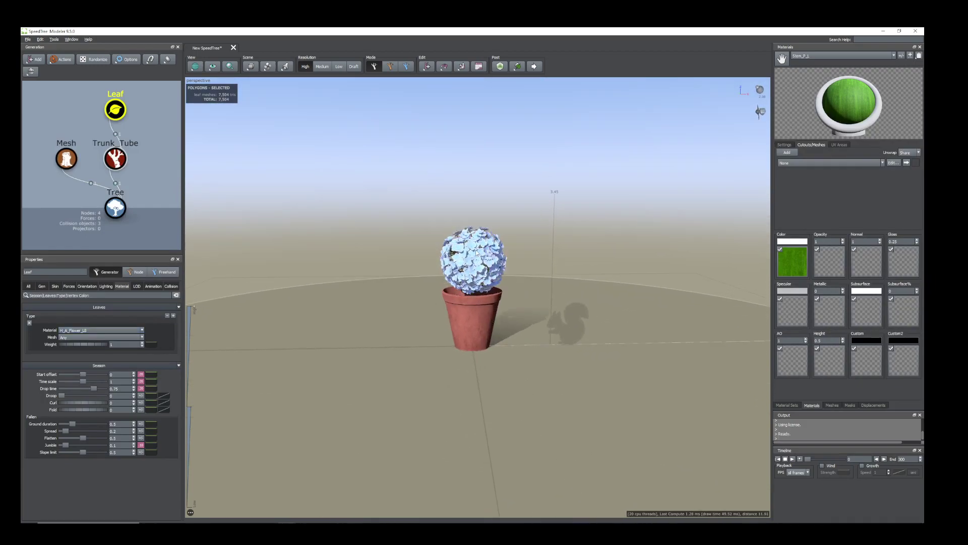
scroll(476, 252, up, 6)
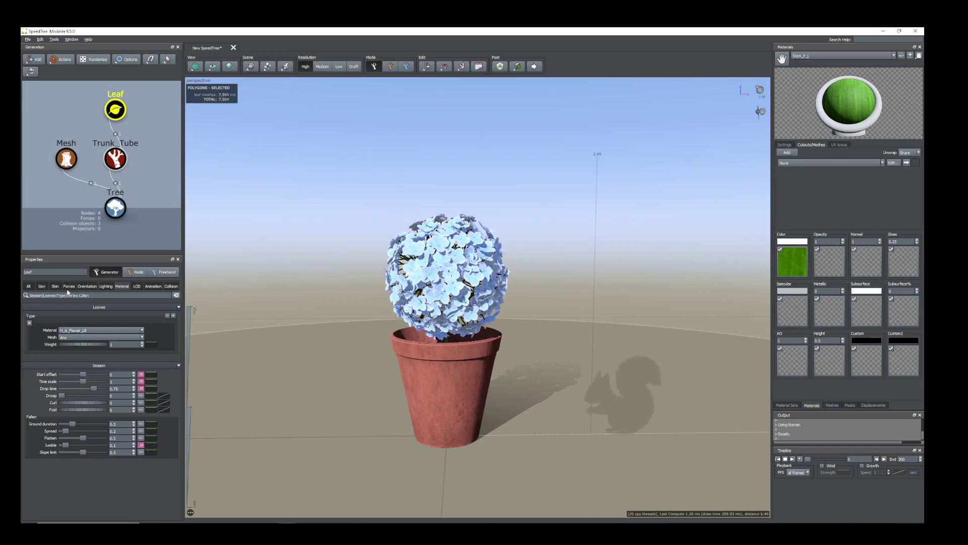
- Turn the flower head upright with a final Right adjustment of about 0.48 and reduce its size to about 0.53
click(86, 286)
drag(62, 430, 79, 437)
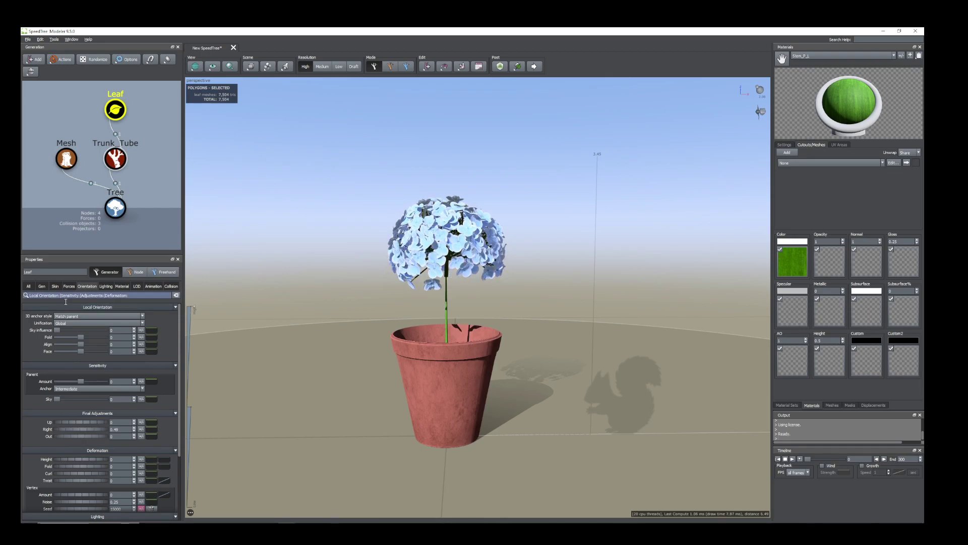
click(55, 286)
drag(100, 327, 84, 320)
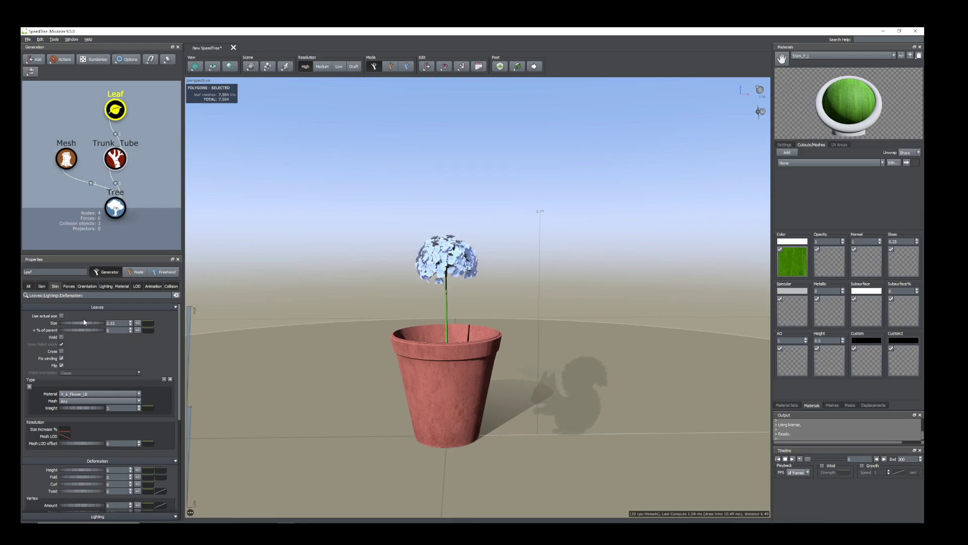
- Duplicate the Trunk_Tube generator together with its flower-head Leaf generator and attach the copy to the original Trunk_Tube
scroll(355, 319, down, 2)
scroll(367, 319, up, 4)
drag(382, 344, 435, 329)
click(435, 329)
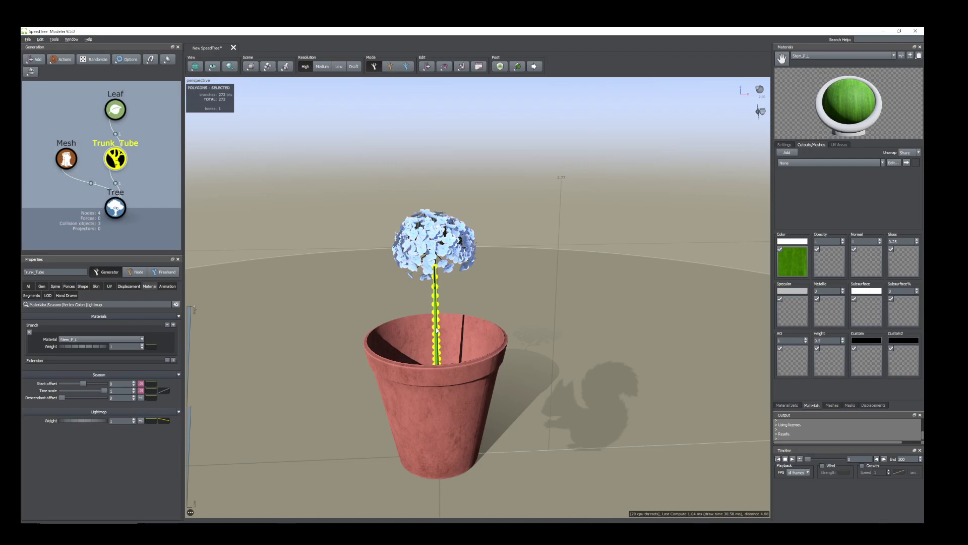
drag(404, 382, 434, 371)
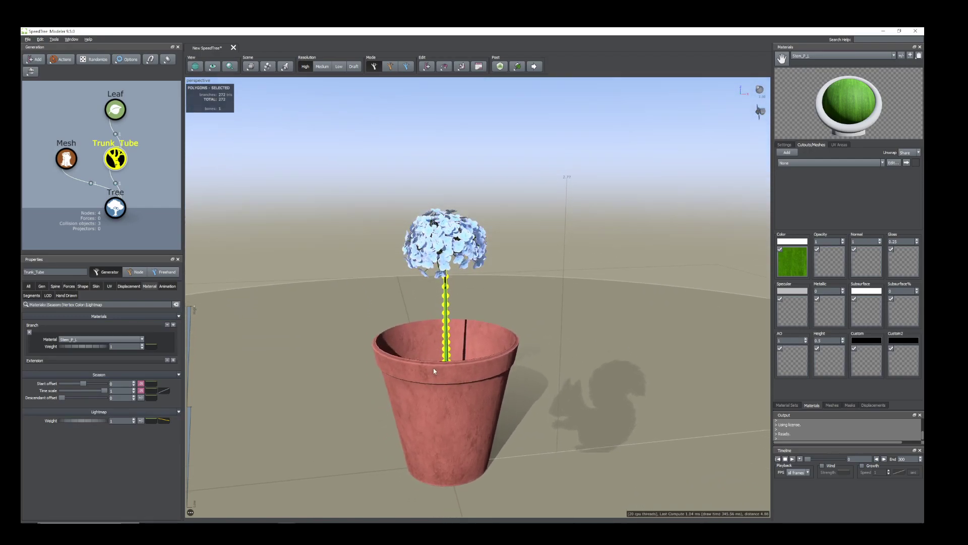
right_click(120, 160)
mouse_move(142, 164)
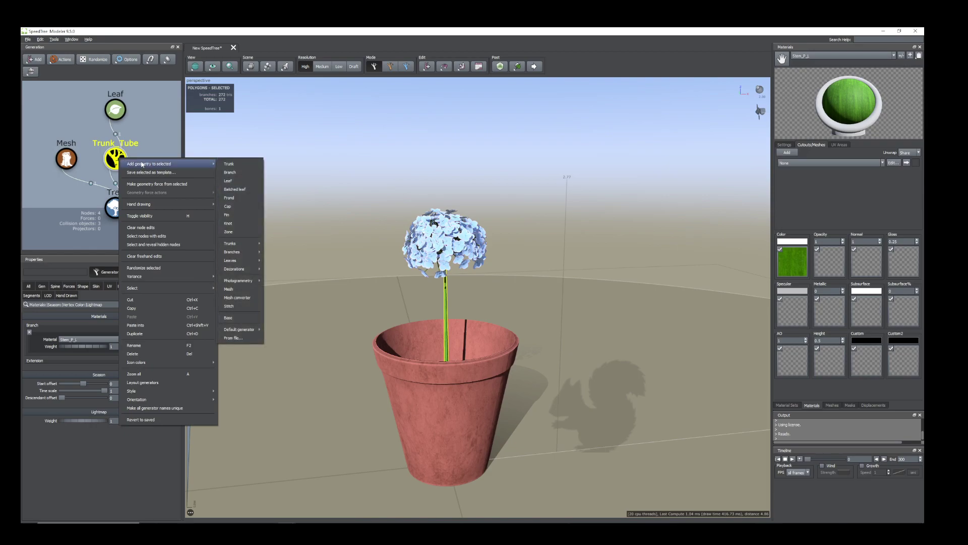
drag(97, 97, 146, 174)
right_click(123, 159)
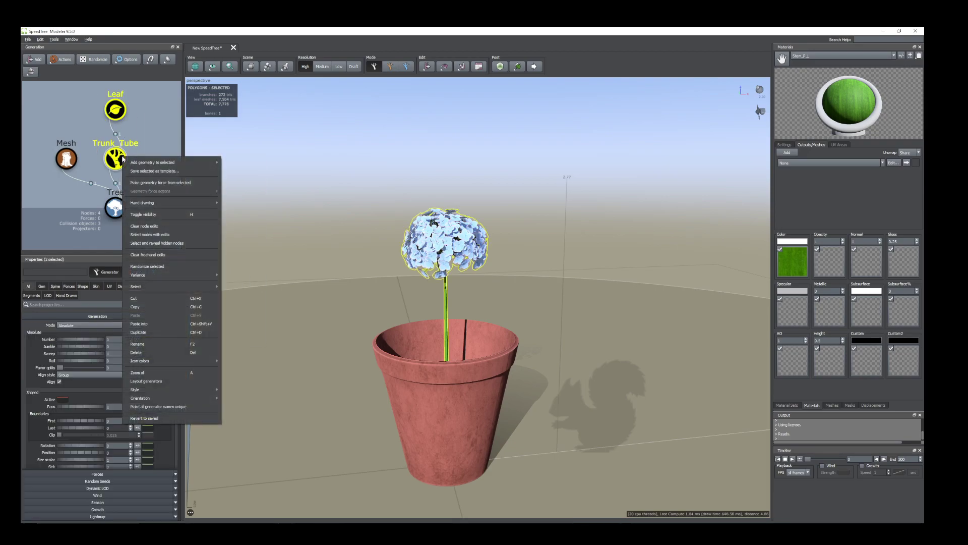
click(139, 332)
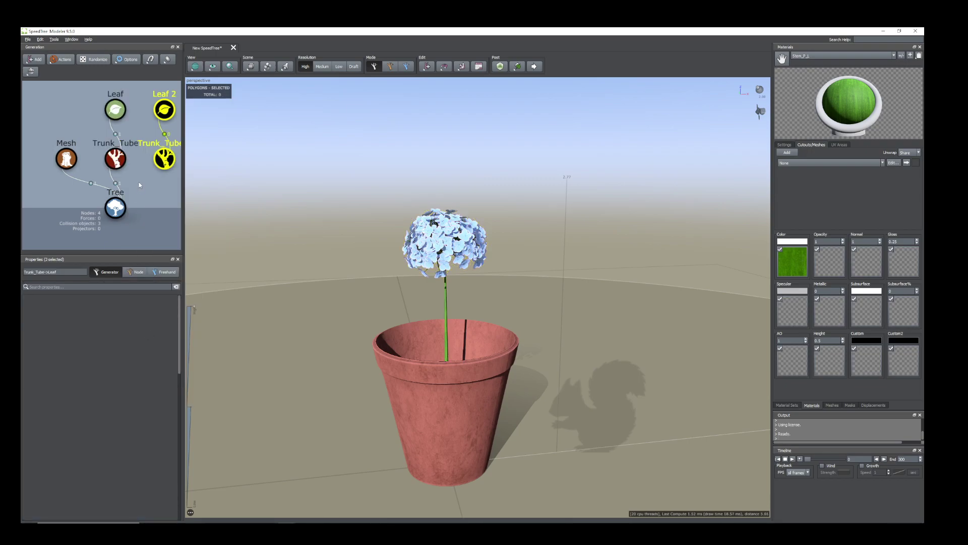
drag(163, 163, 115, 160)
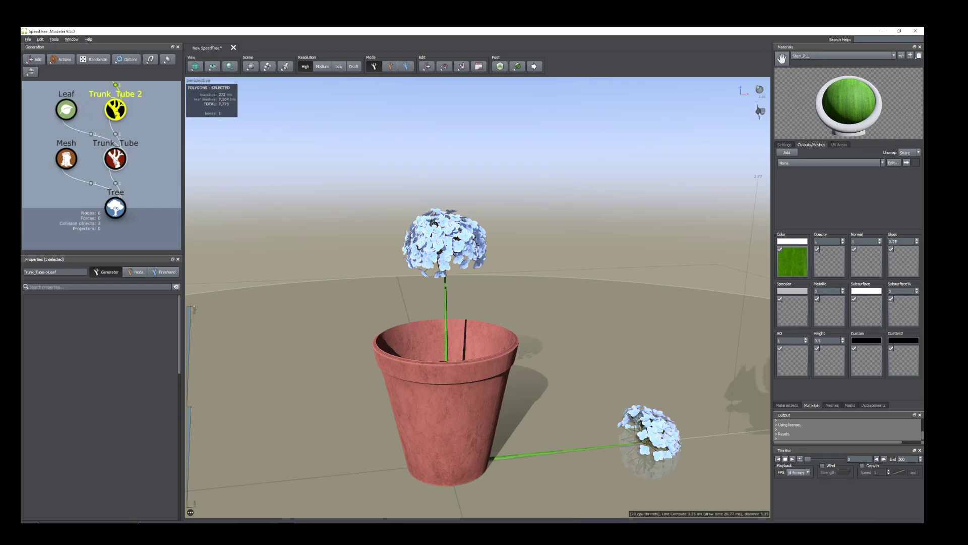
- Raise the duplicated stem to a position of about 0.11 and reduce its start angle to about 0.12
click(122, 123)
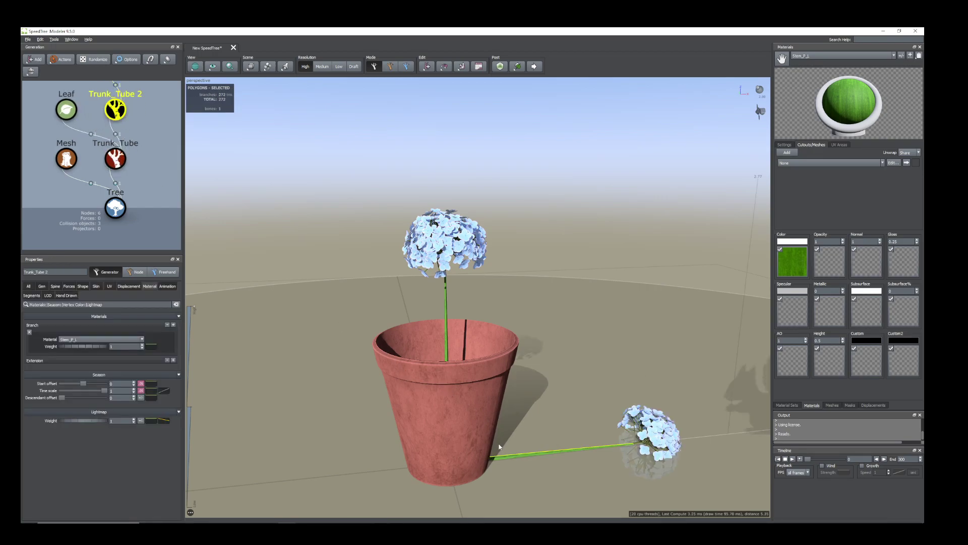
click(503, 456)
middle_drag(503, 456, 511, 428)
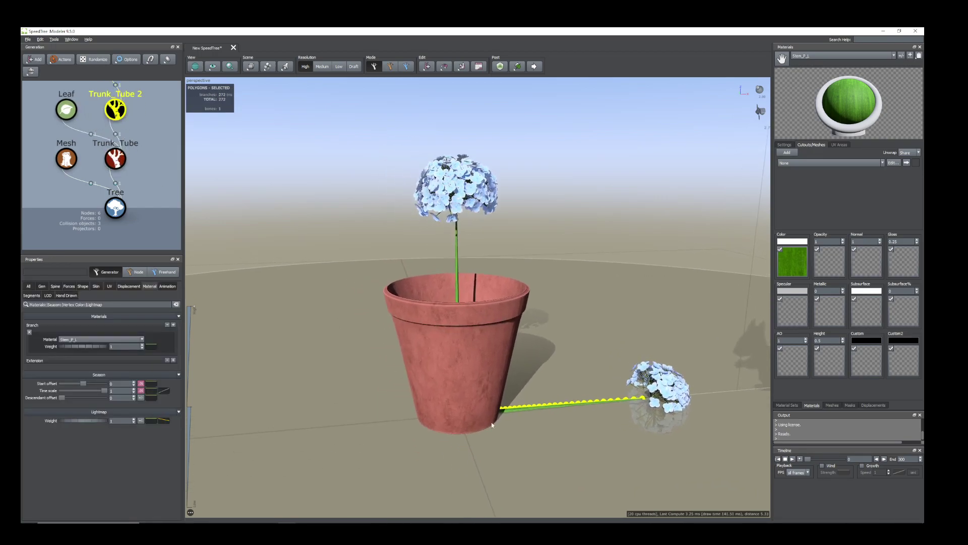
click(42, 286)
drag(93, 456, 86, 457)
click(55, 286)
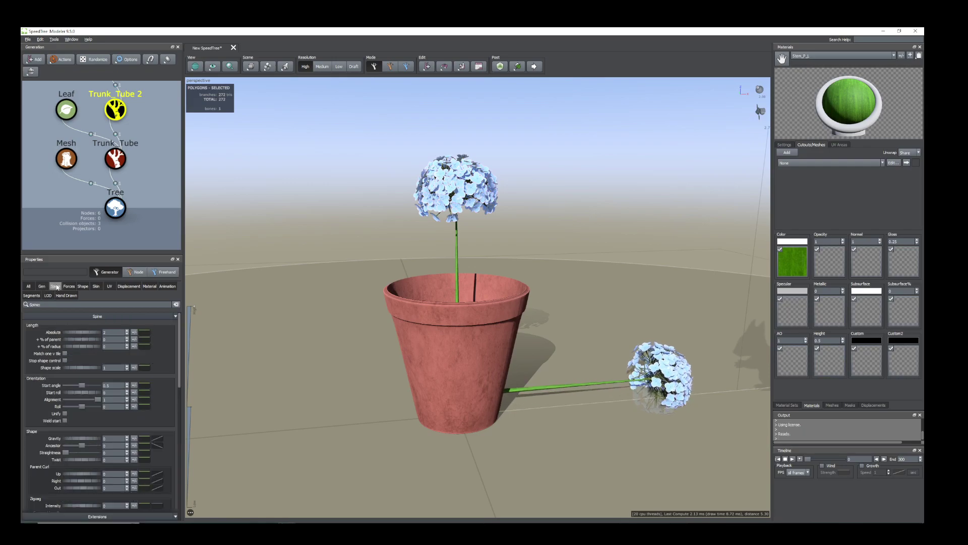
drag(84, 386, 71, 385)
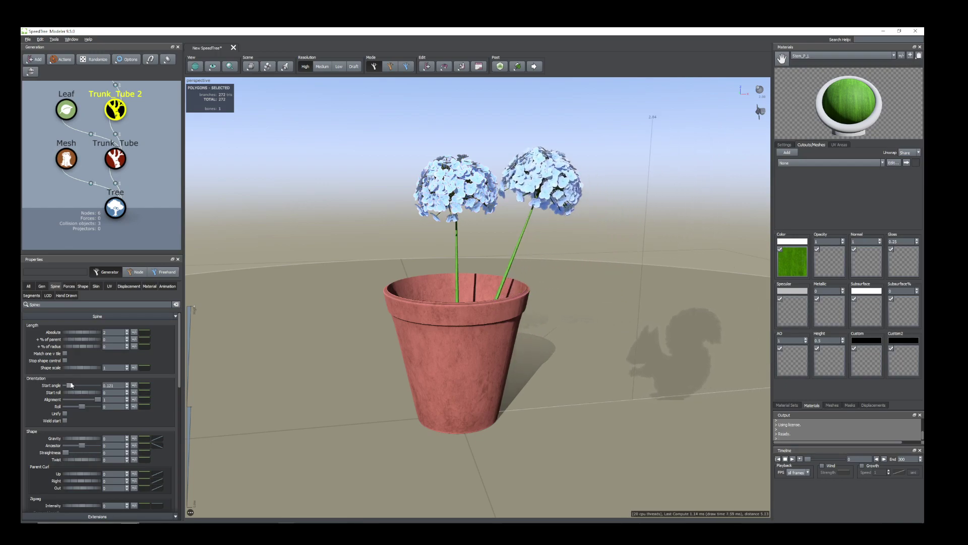
- Shorten the duplicated stem to an absolute length of about 1.41
click(43, 285)
click(53, 286)
drag(90, 335, 76, 335)
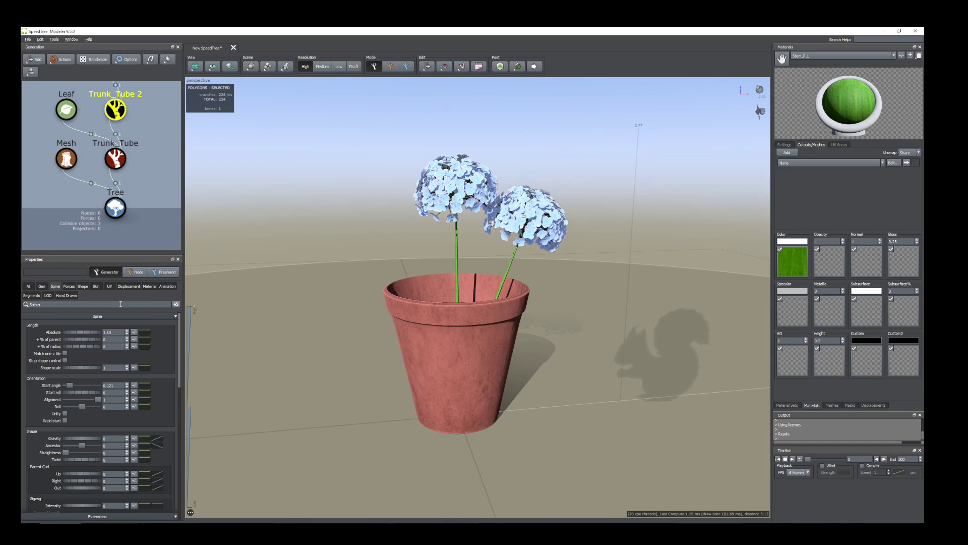
drag(92, 334, 87, 334)
drag(419, 355, 454, 366)
drag(88, 334, 83, 334)
drag(497, 391, 509, 365)
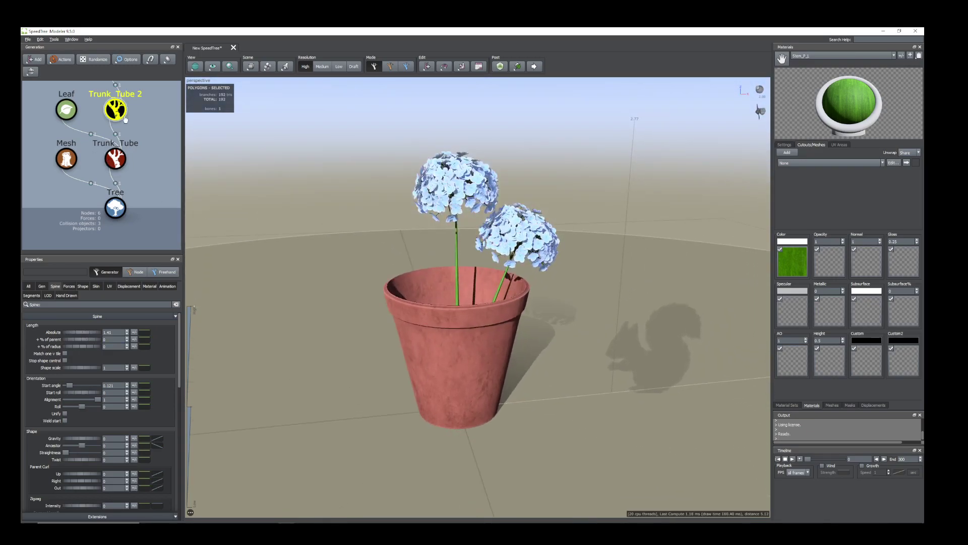
- Increase the number of Trunk_Tube 2 stems to 4 and check the flower heads around the pot
middle_drag(122, 116, 113, 168)
scroll(122, 173, up, 2)
scroll(122, 174, down, 4)
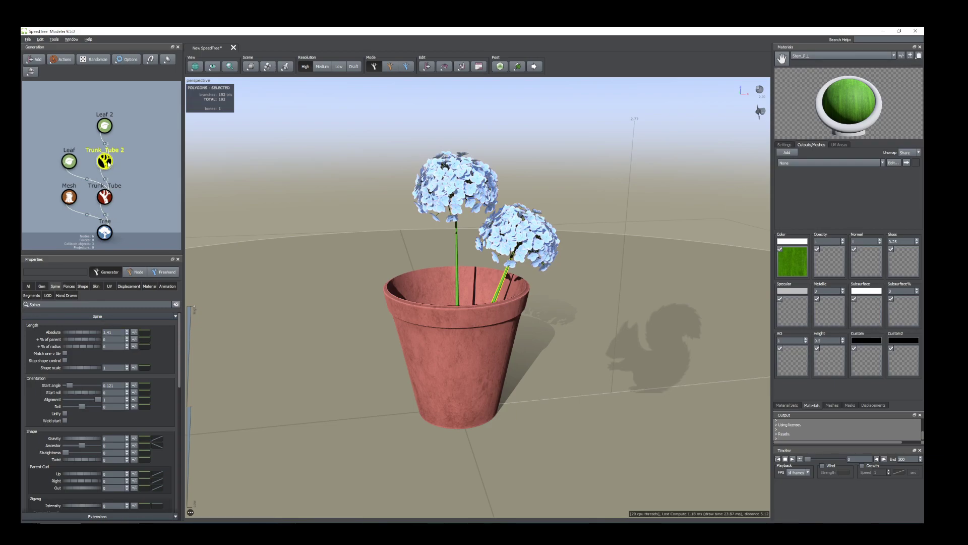
click(42, 286)
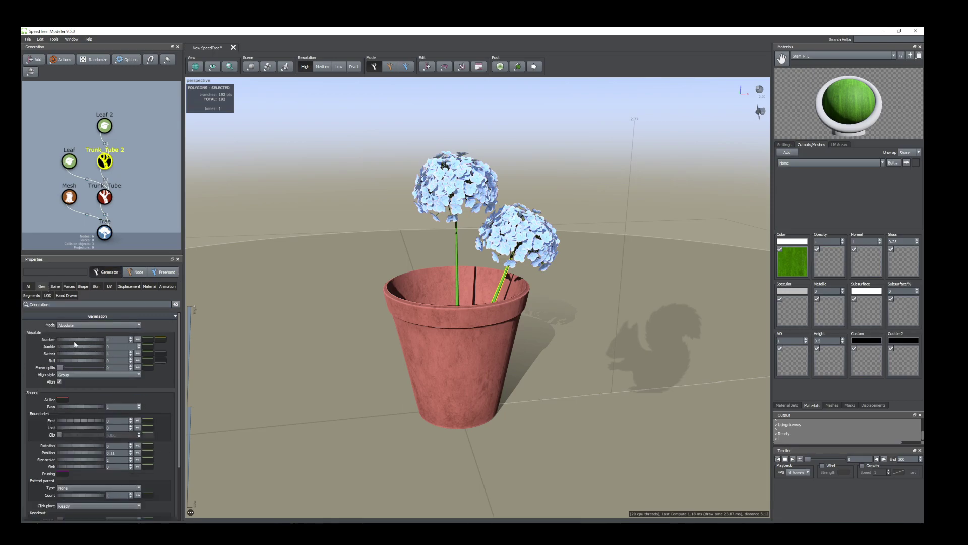
drag(71, 343, 97, 339)
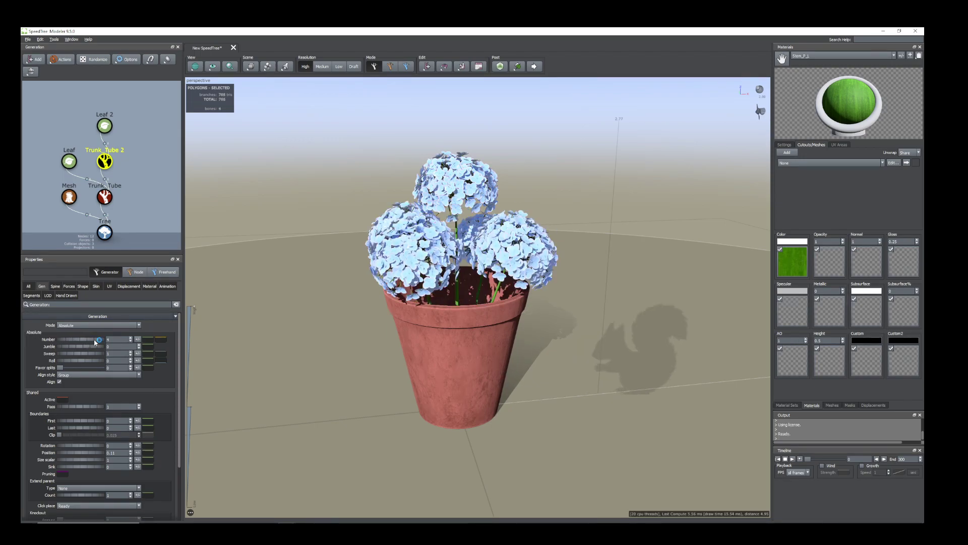
drag(363, 311, 499, 291)
scroll(414, 310, up, 2)
scroll(424, 325, down, 3)
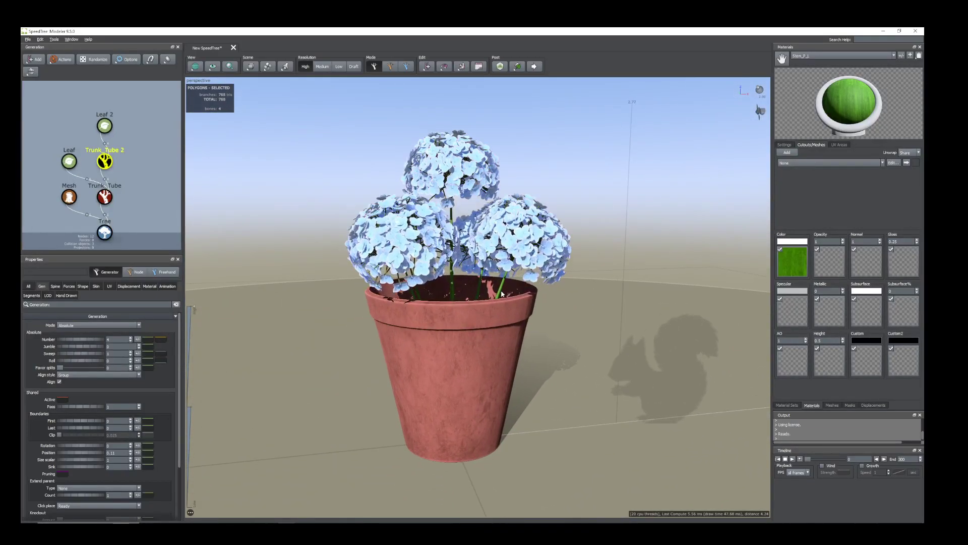
scroll(391, 263, up, 2)
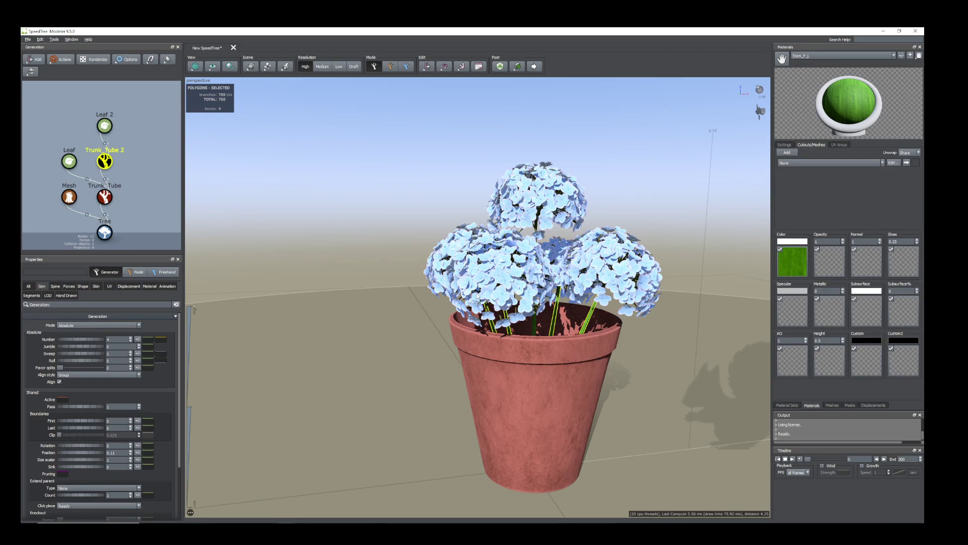
middle_drag(533, 315, 470, 293)
- Hide the Trunk_Tube 2 and Leaf 2 generators so only the main stem and its flower head show
drag(116, 154, 122, 165)
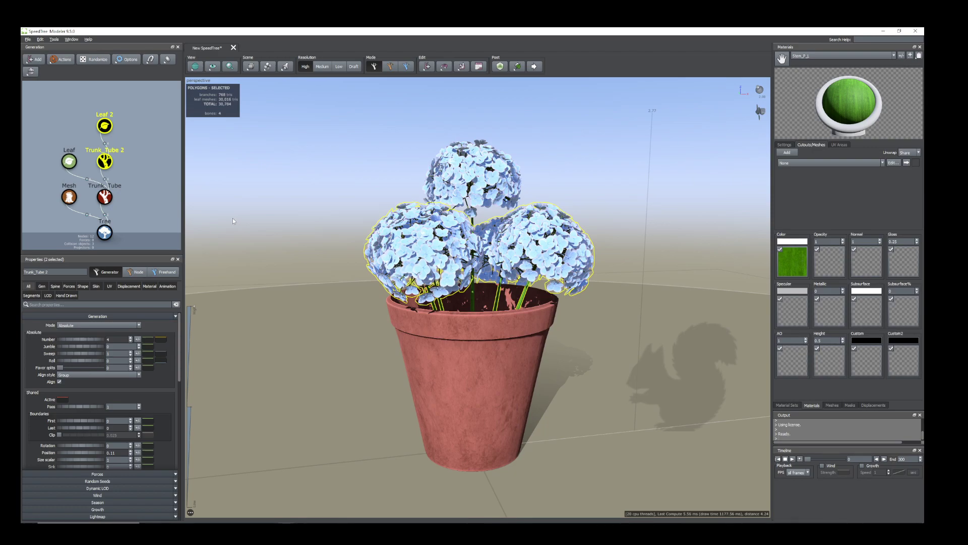
key(h)
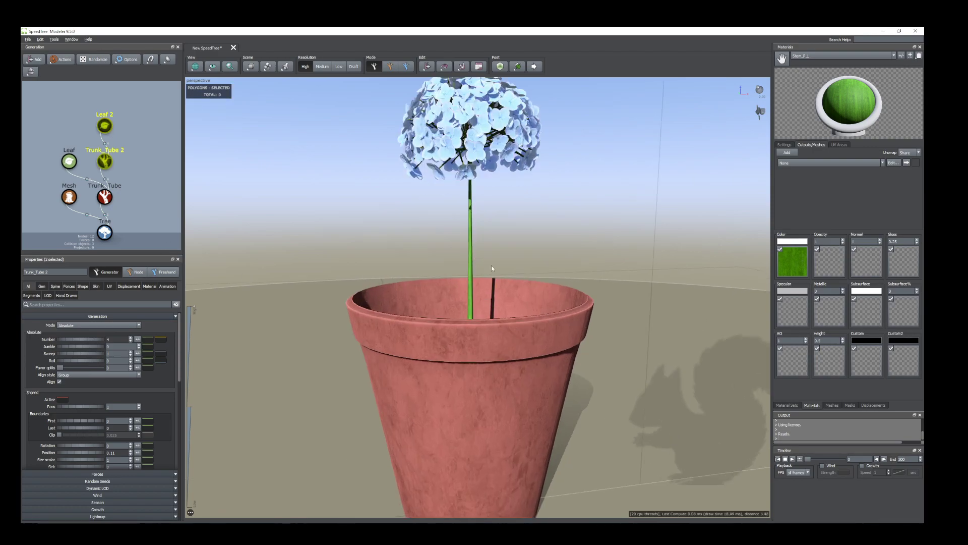
scroll(482, 274, up, 3)
- Add another Leaf generator to the main Trunk_Tube stem
click(479, 273)
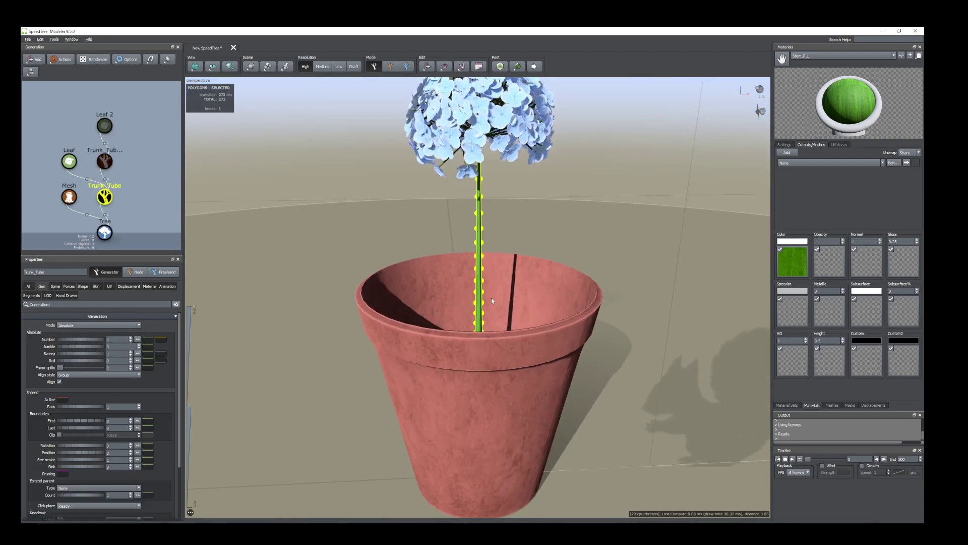
scroll(480, 314, down, 2)
click(105, 198)
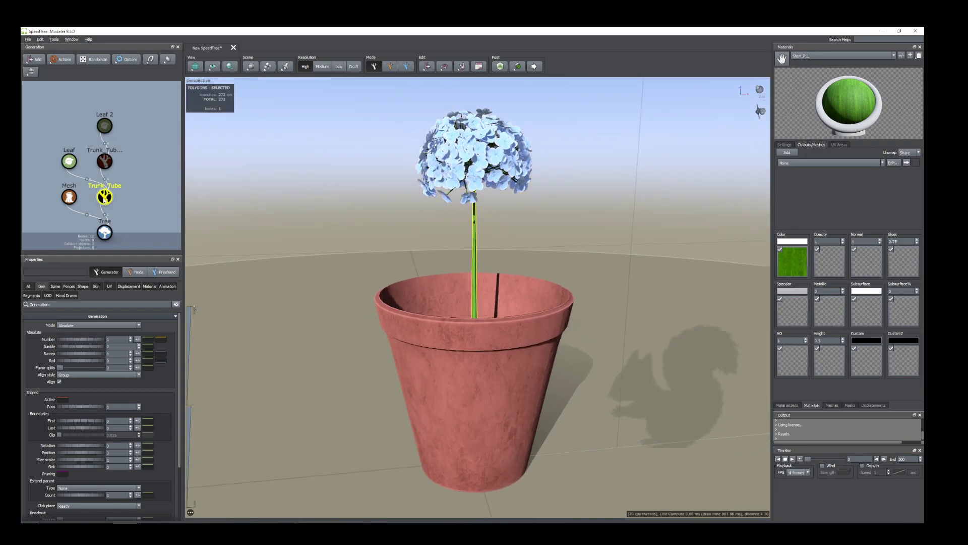
right_click(104, 198)
mouse_move(143, 204)
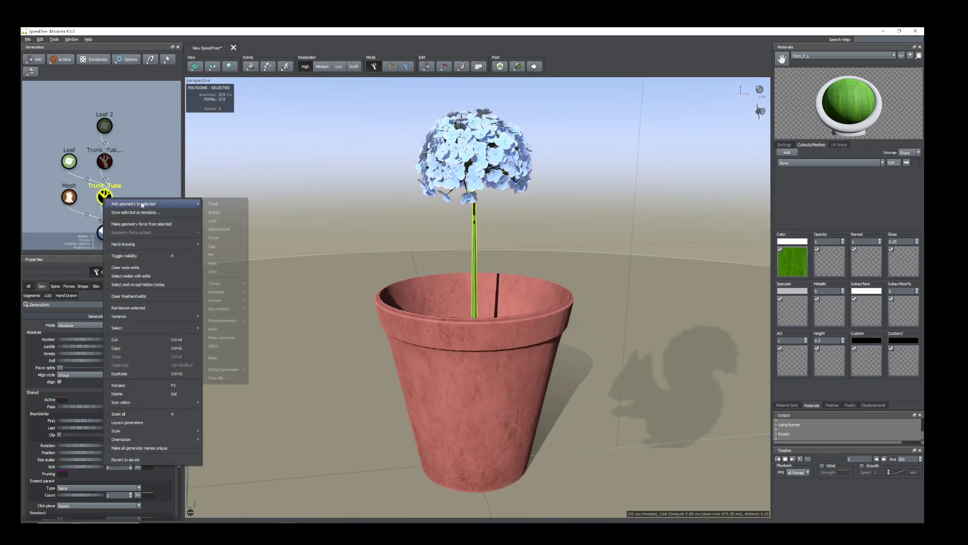
click(222, 220)
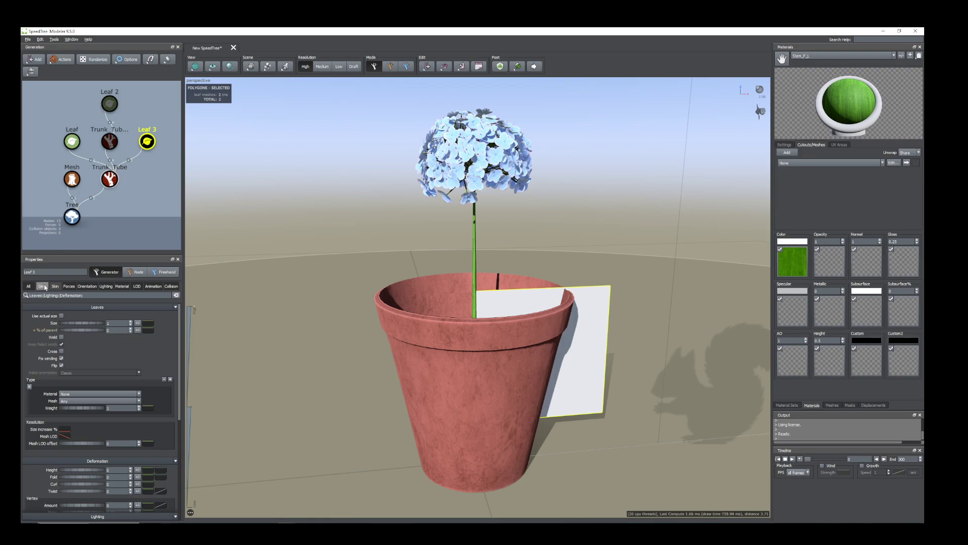
- Raise the new leaf to a position of about 0.42 and lay it flat with a final Right adjustment of about 0.46
drag(67, 445, 82, 446)
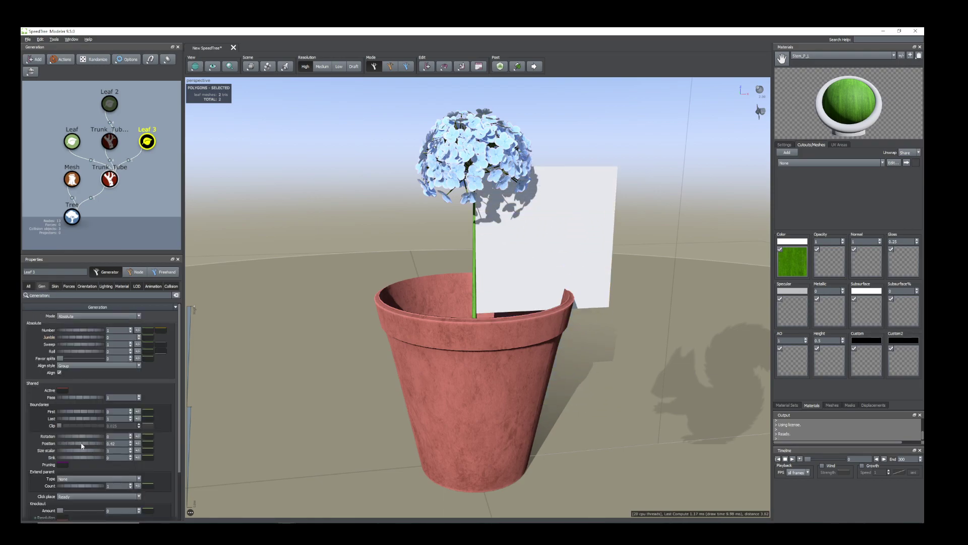
click(87, 286)
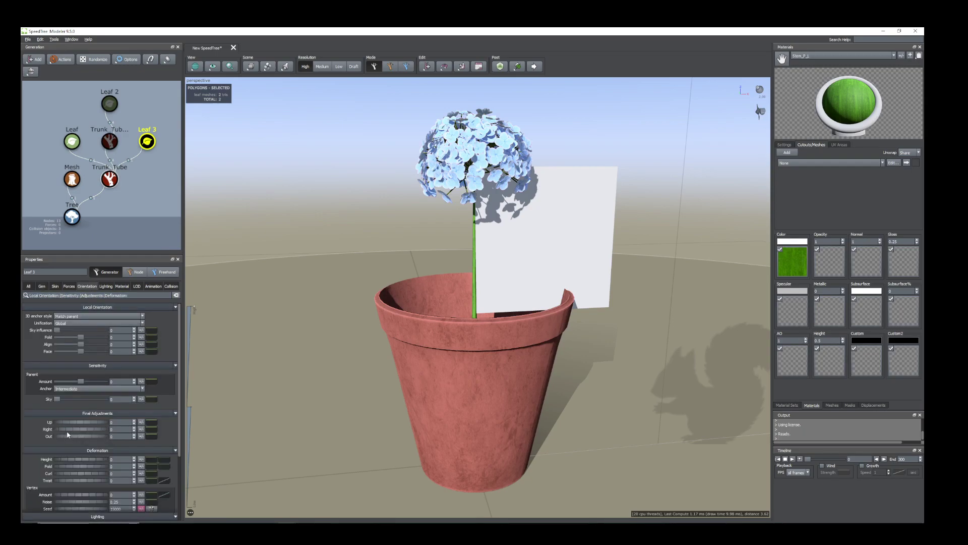
drag(64, 428, 81, 436)
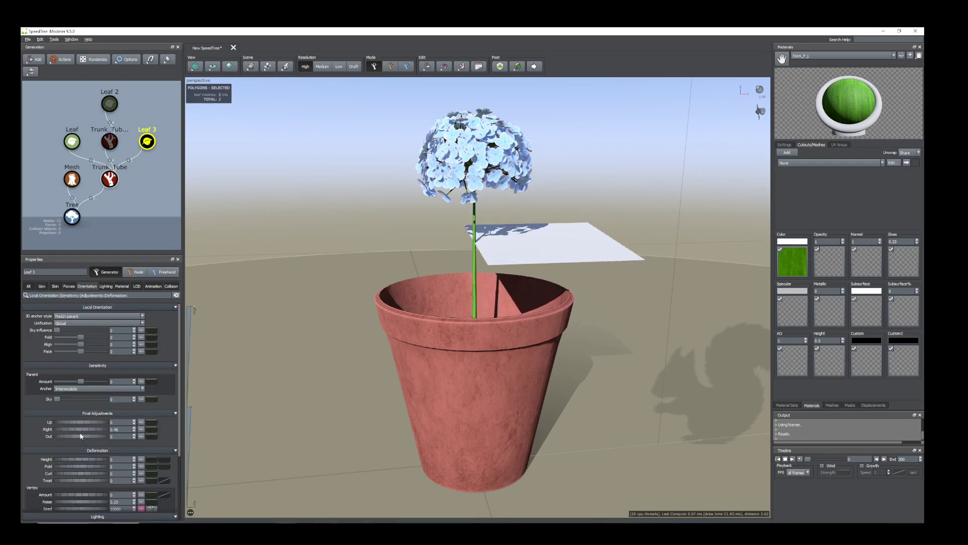
- Switch Leaf 3's generation mode to Interval and set its count to 2
click(41, 286)
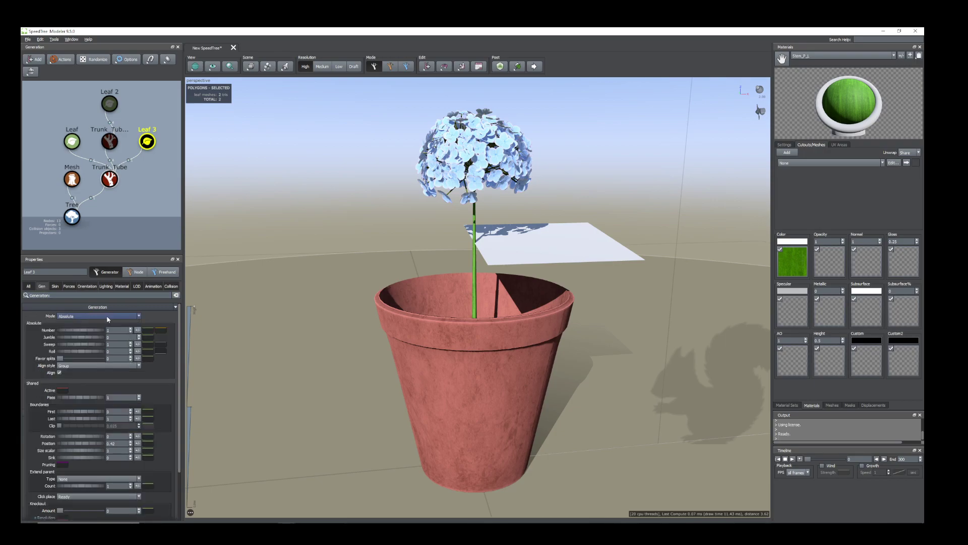
click(66, 315)
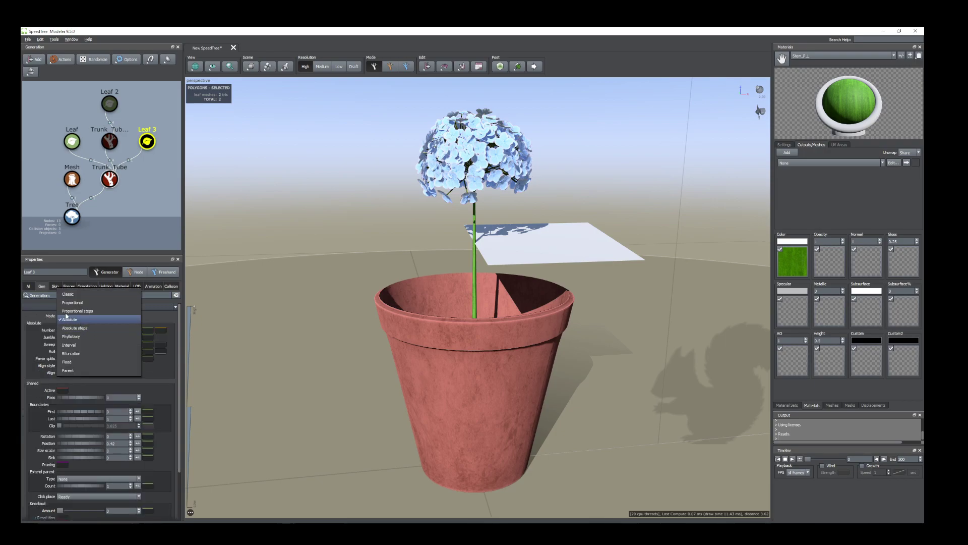
click(44, 300)
click(94, 315)
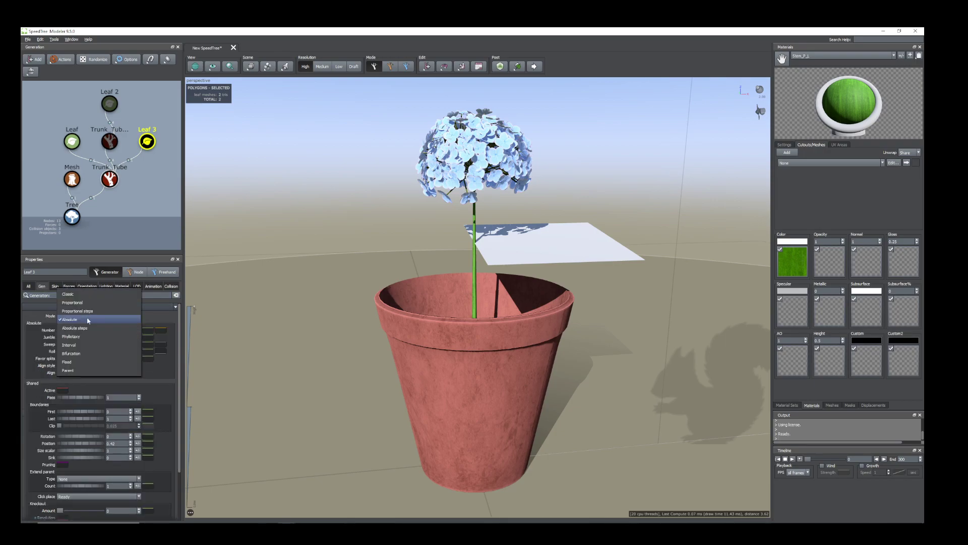
click(87, 346)
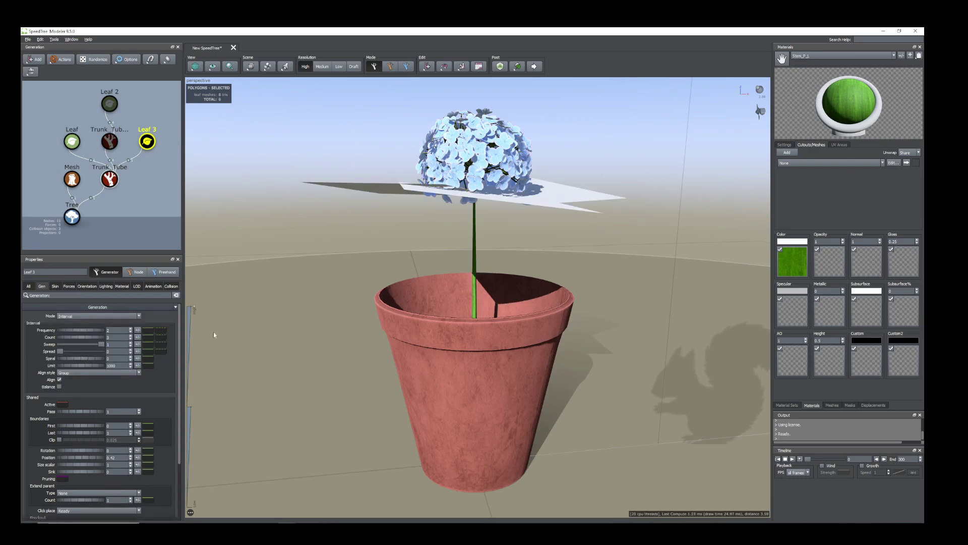
drag(438, 242, 427, 258)
click(109, 337)
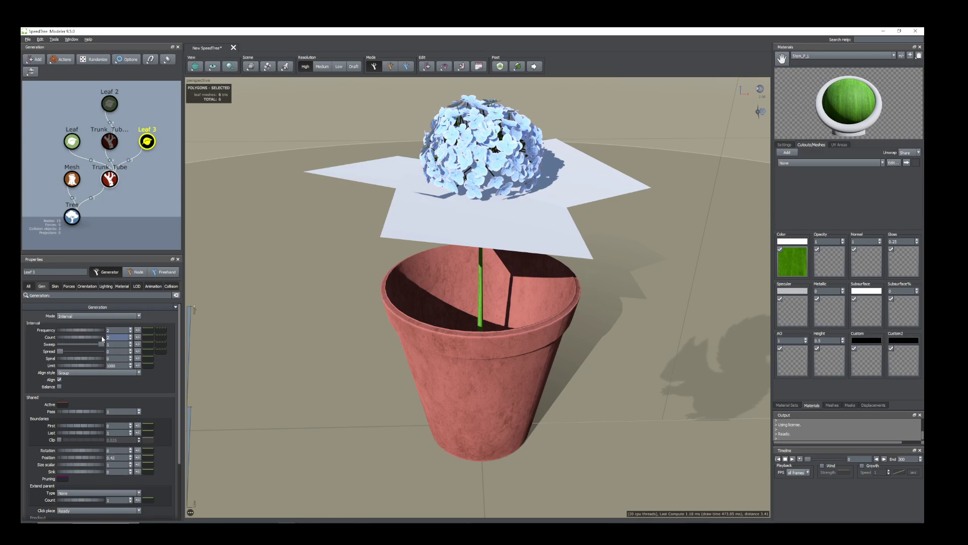
key(Return)
drag(424, 334, 422, 317)
drag(441, 201, 527, 217)
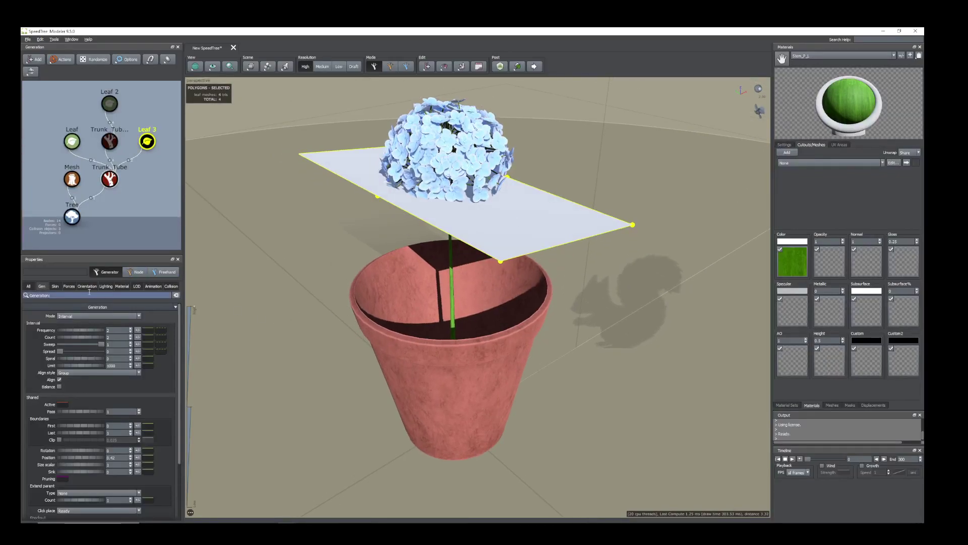
- Assign the Leaf material to the Leaf 3 generator and check the leaves on the stem
click(121, 286)
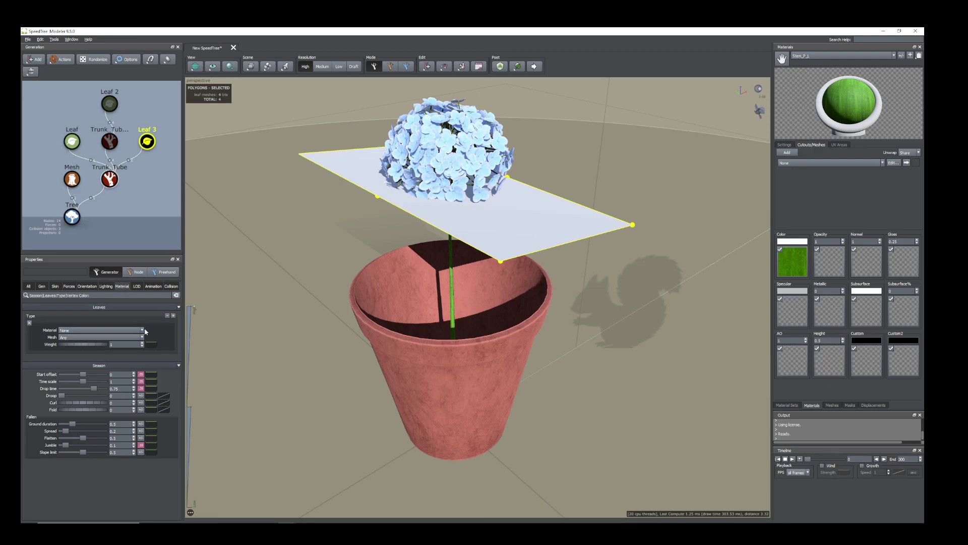
click(100, 330)
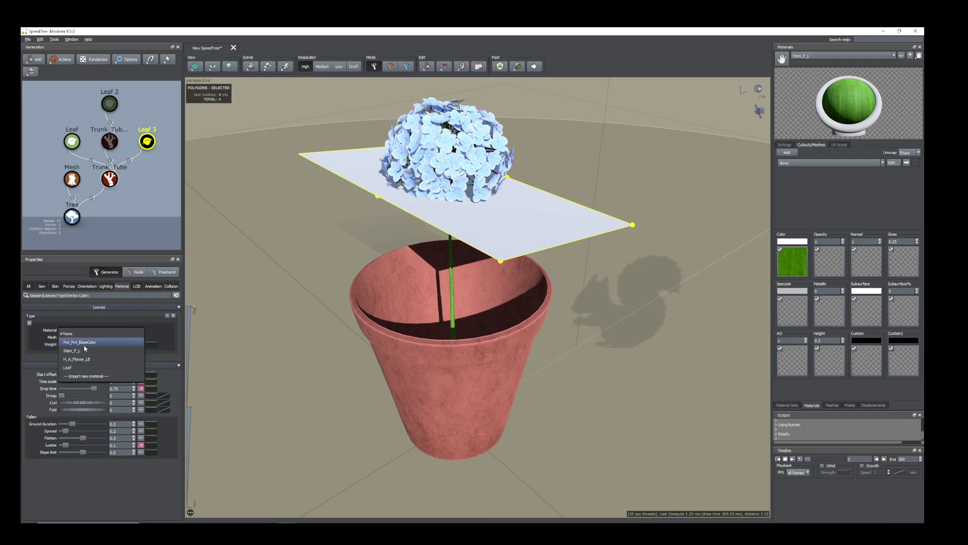
click(69, 368)
drag(492, 287, 352, 218)
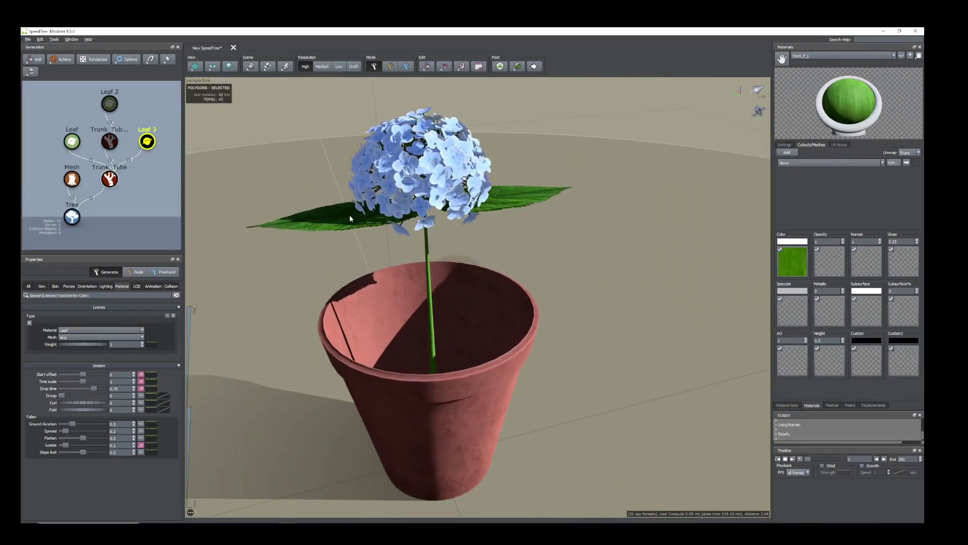
- Disable the gloss and specular maps of the Leaf material and check the leaves' shading around the flower
click(353, 219)
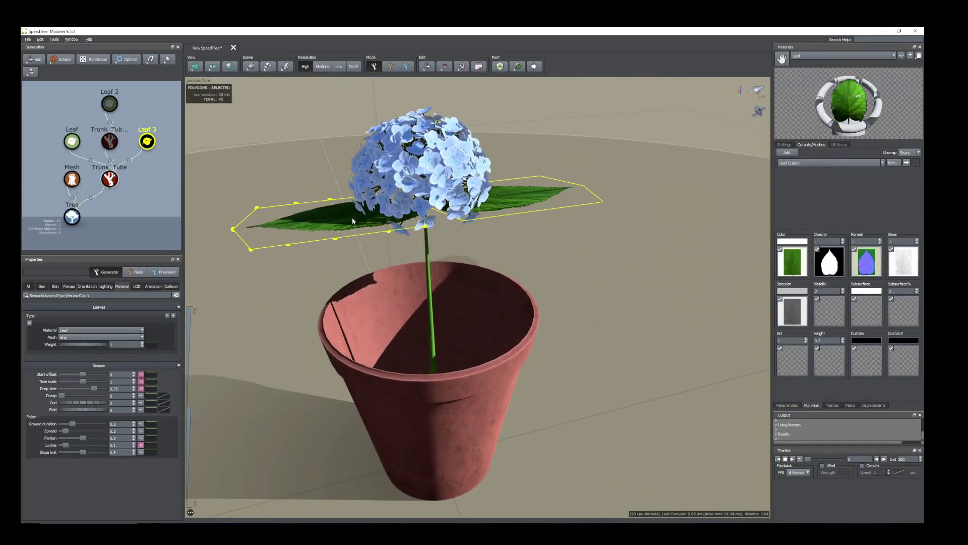
click(797, 317)
click(828, 321)
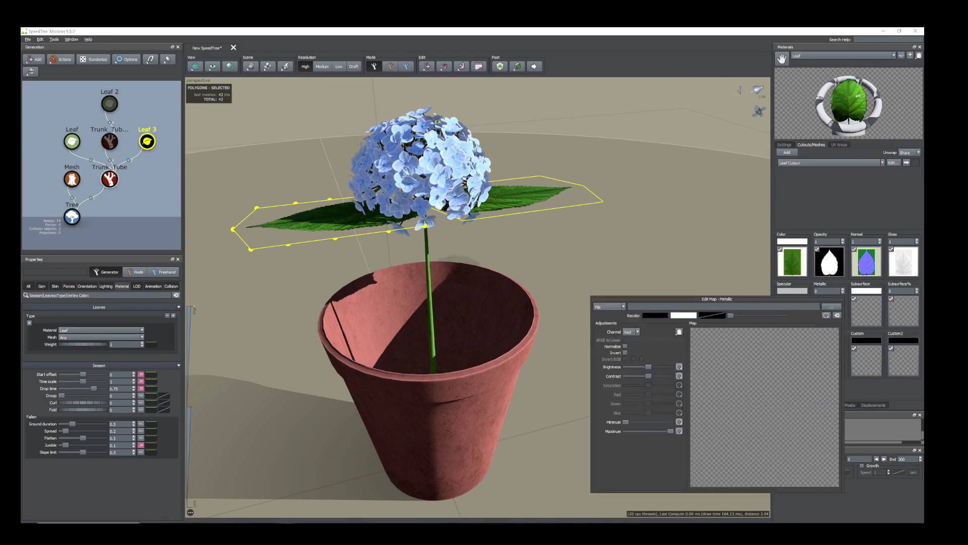
click(666, 256)
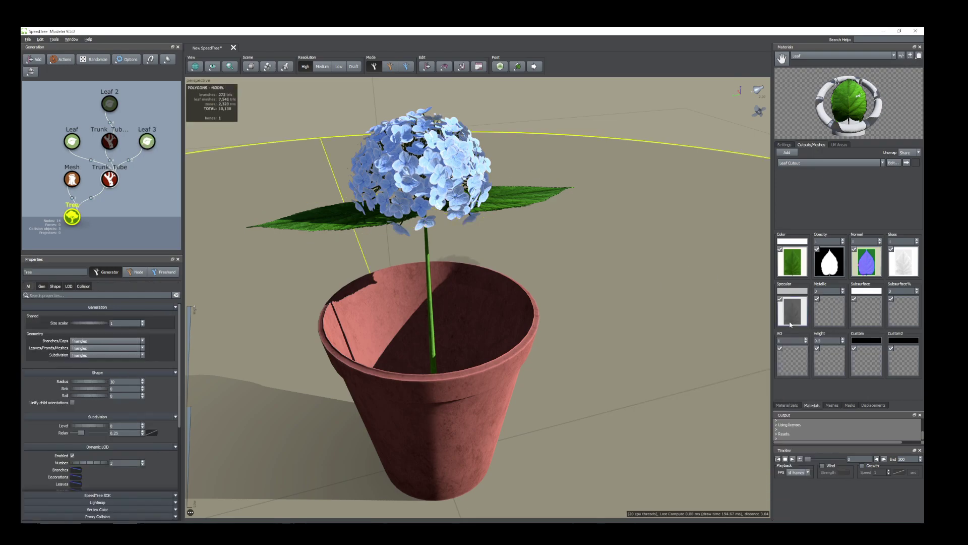
click(780, 299)
drag(540, 234, 629, 286)
scroll(555, 251, up, 3)
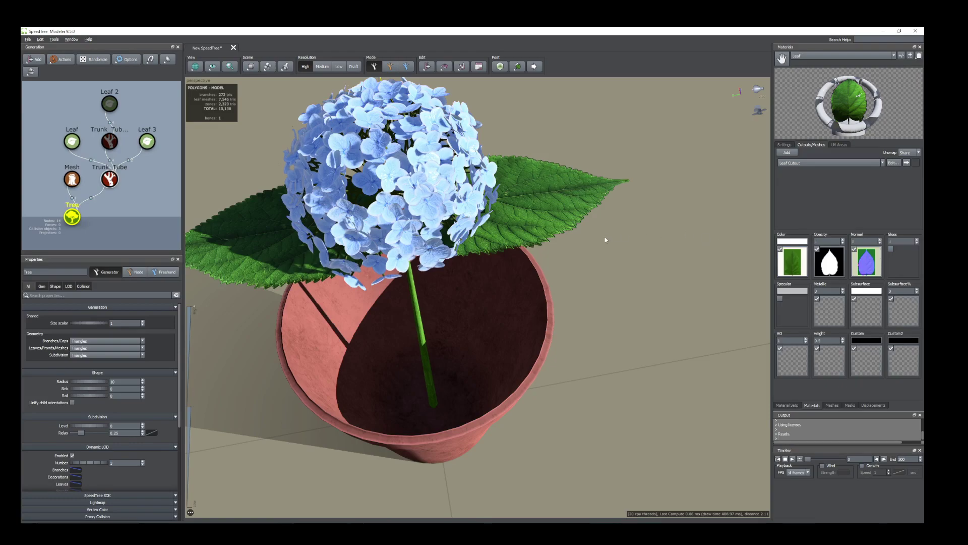
drag(606, 239, 607, 233)
scroll(530, 252, down, 3)
middle_drag(529, 253, 569, 272)
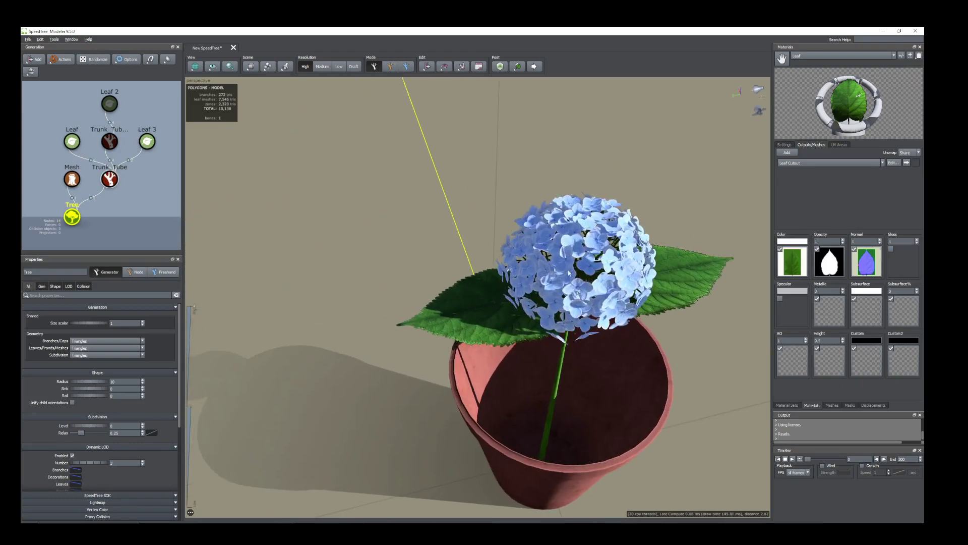
- Inspect the Leaf Cutout mesh of the Leaf material in the mesh editor and close it
click(496, 327)
click(43, 286)
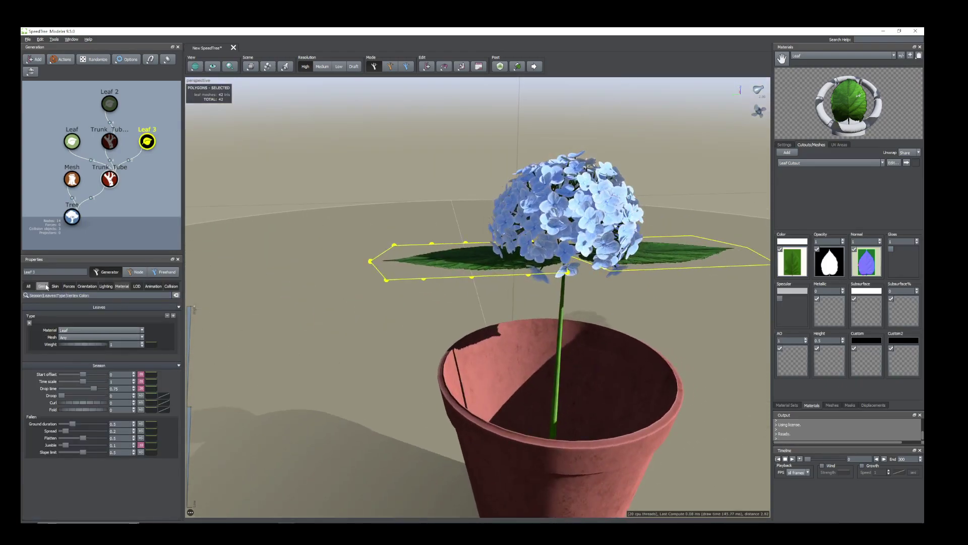
middle_drag(686, 267, 615, 247)
click(892, 163)
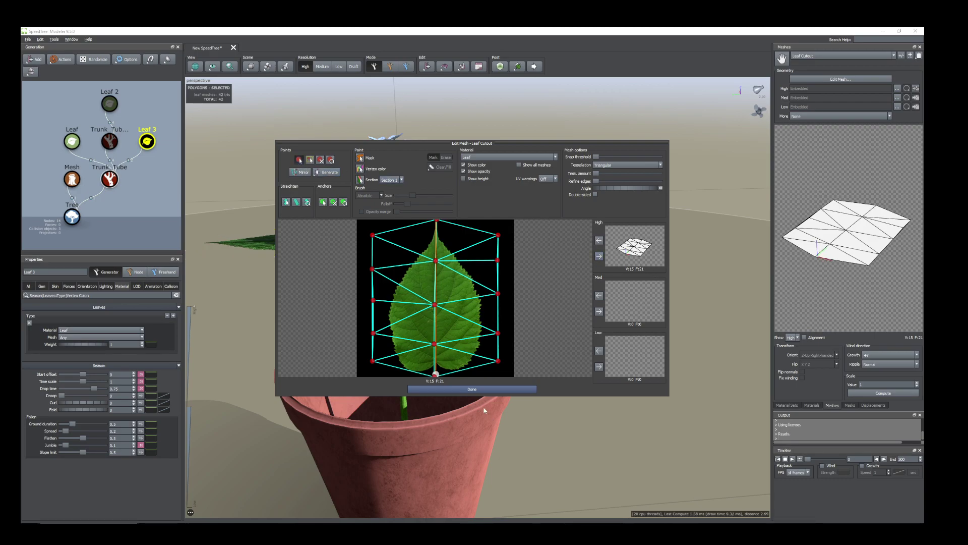
click(443, 390)
scroll(465, 297, up, 3)
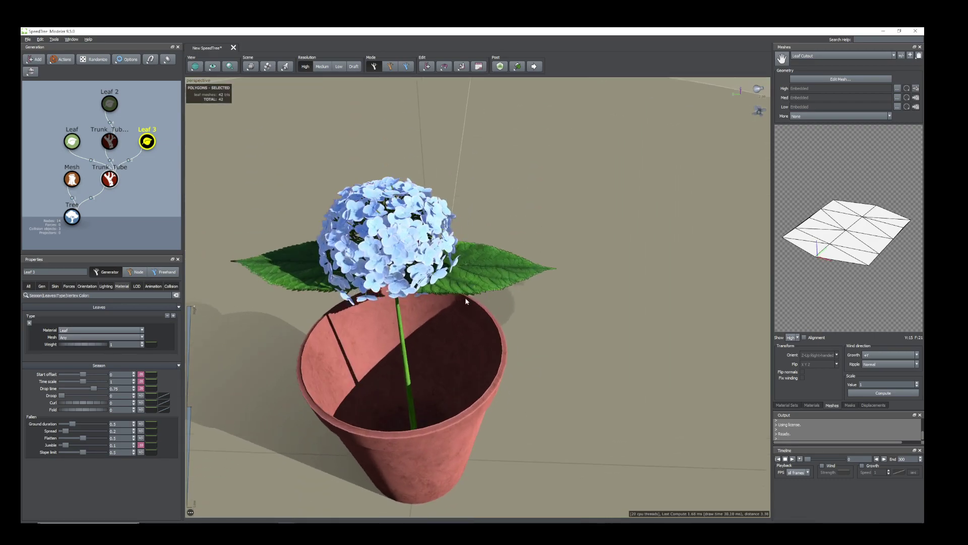
- Adjust the position of the Leaf 3 pair along the stem, just beneath the flower head
click(515, 304)
key(z)
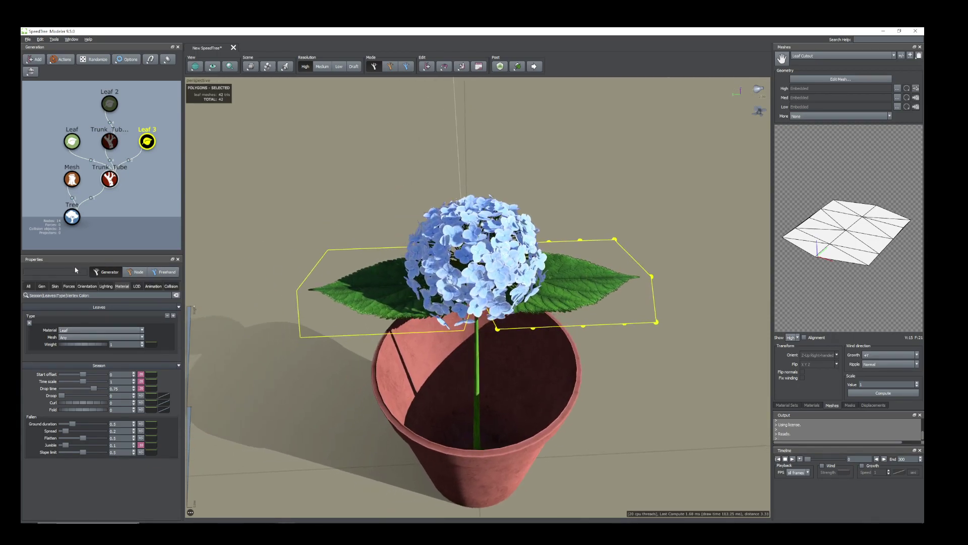
click(42, 286)
drag(69, 457, 110, 469)
drag(298, 364, 540, 255)
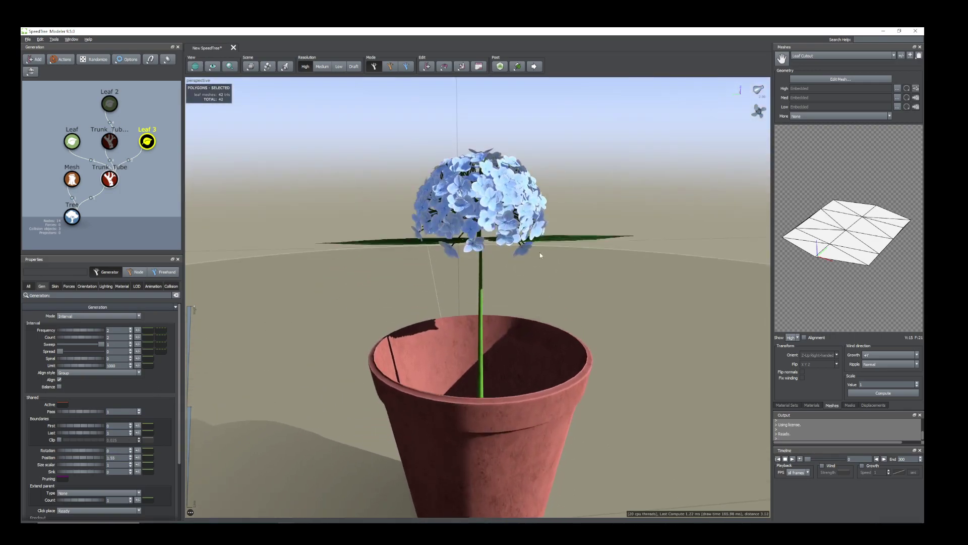
- Deform the Leaf 3 leaves with a fold of about 0.18 and a curl of about -0.12
click(549, 239)
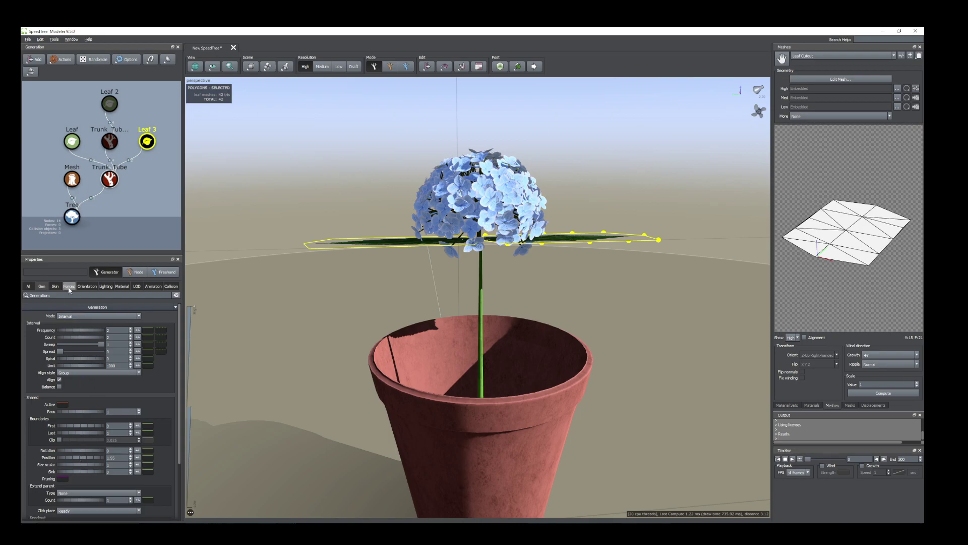
click(87, 286)
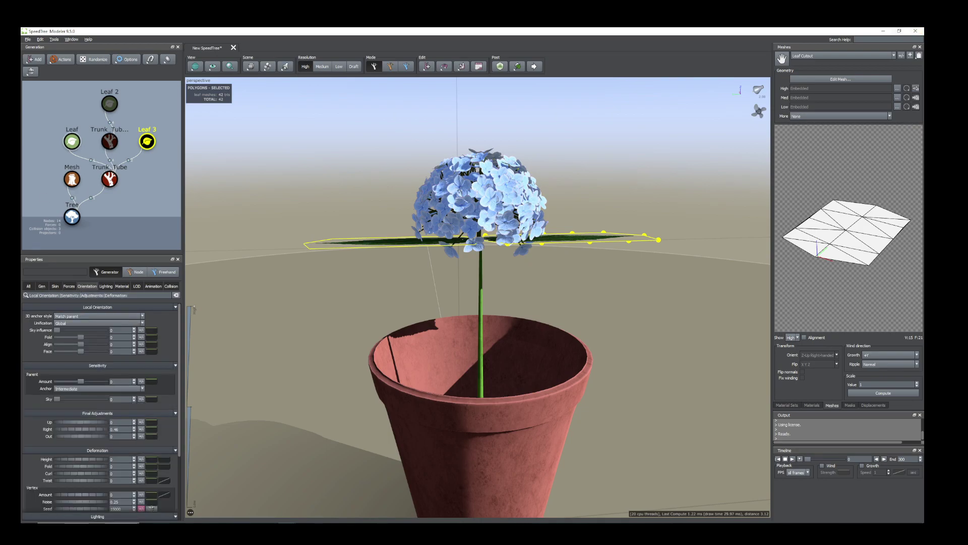
drag(70, 469, 78, 471)
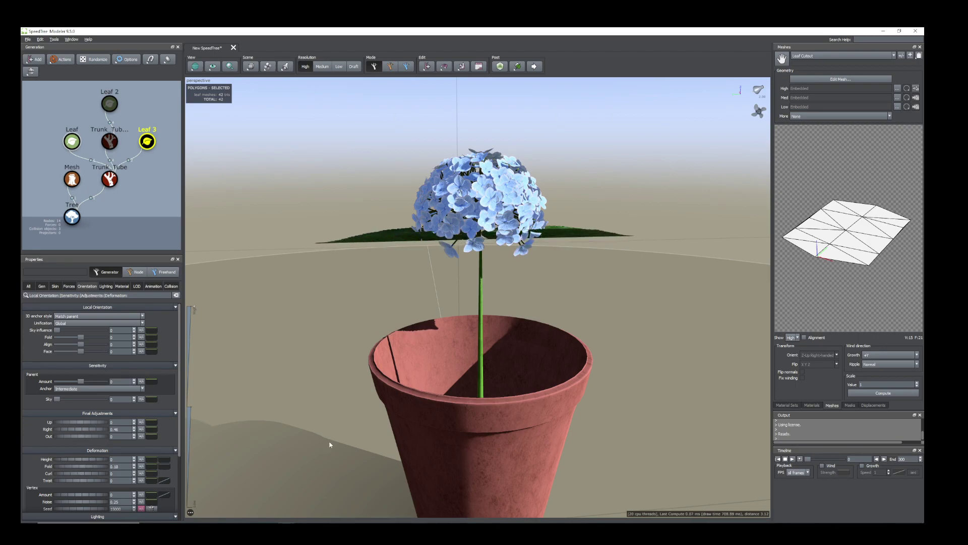
drag(330, 445, 318, 454)
drag(63, 473, 59, 474)
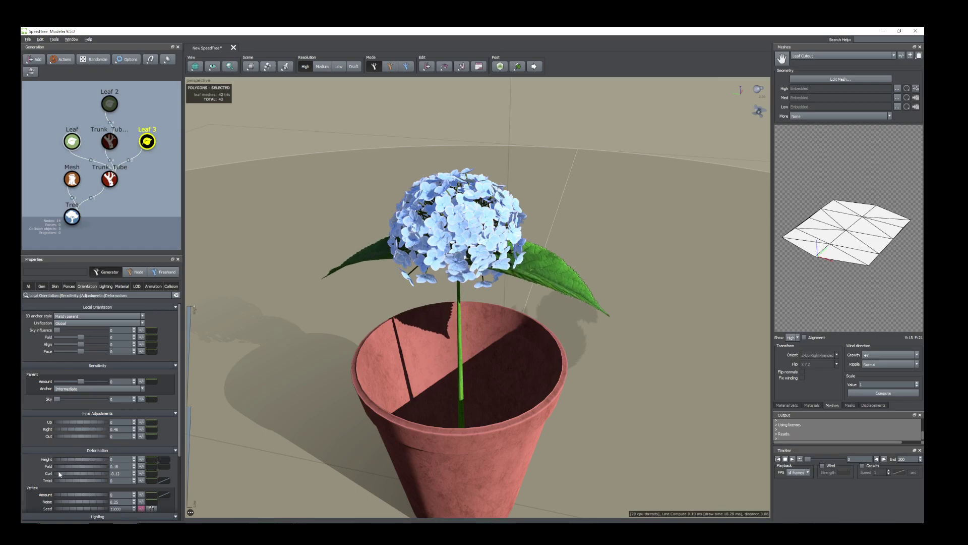
- Shrink the Leaf 3 leaves to a size of about 0.45 and fine-tune their position under the flower head
click(57, 285)
drag(93, 323, 74, 328)
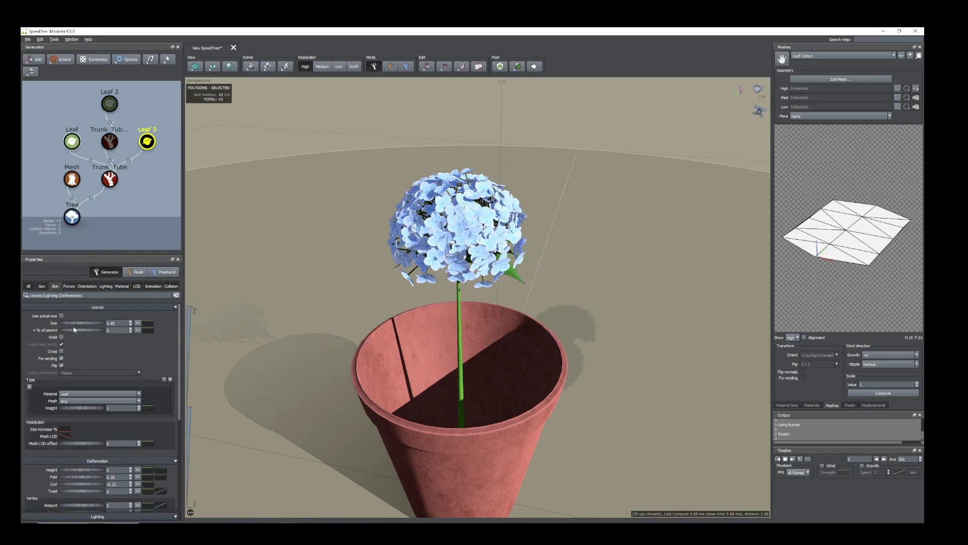
drag(371, 328, 378, 319)
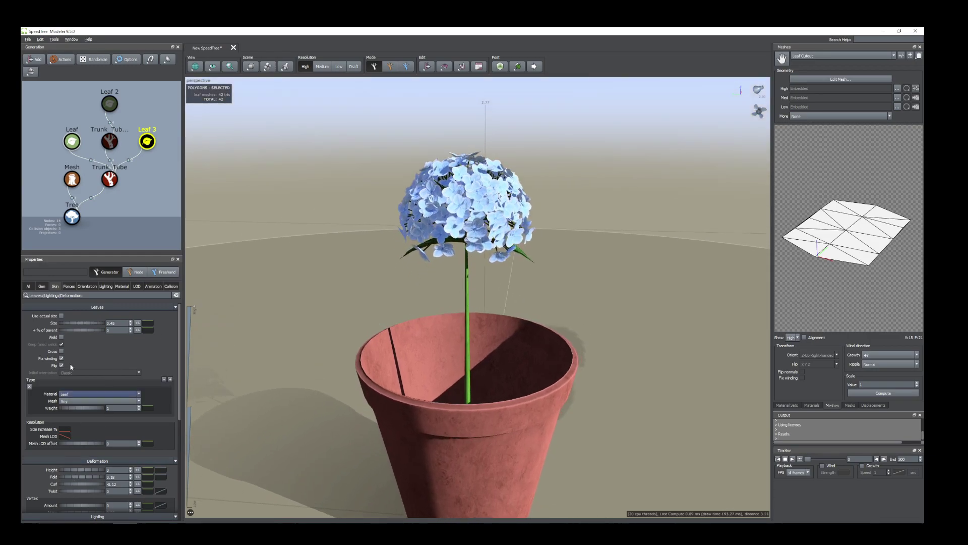
click(42, 286)
drag(83, 458, 142, 467)
drag(69, 460, 86, 460)
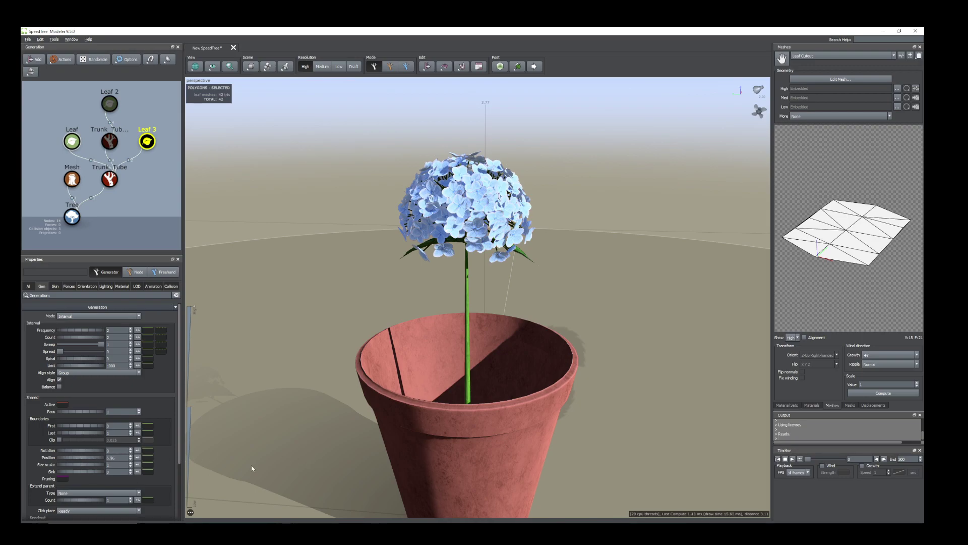
drag(832, 432, 269, 460)
- Move and rotate an individual Leaf 3 node around the stem, undo that move and readjust the leaf
click(466, 271)
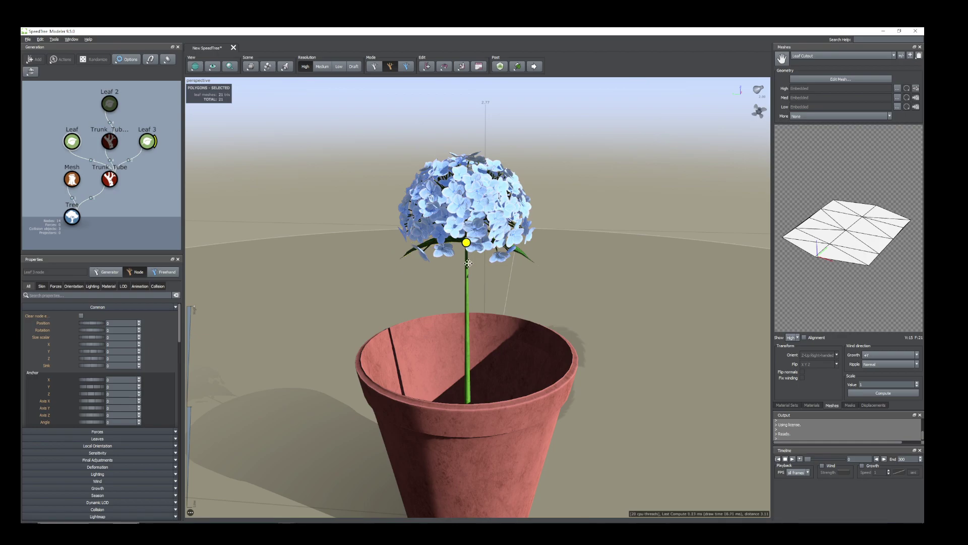
drag(466, 243, 508, 268)
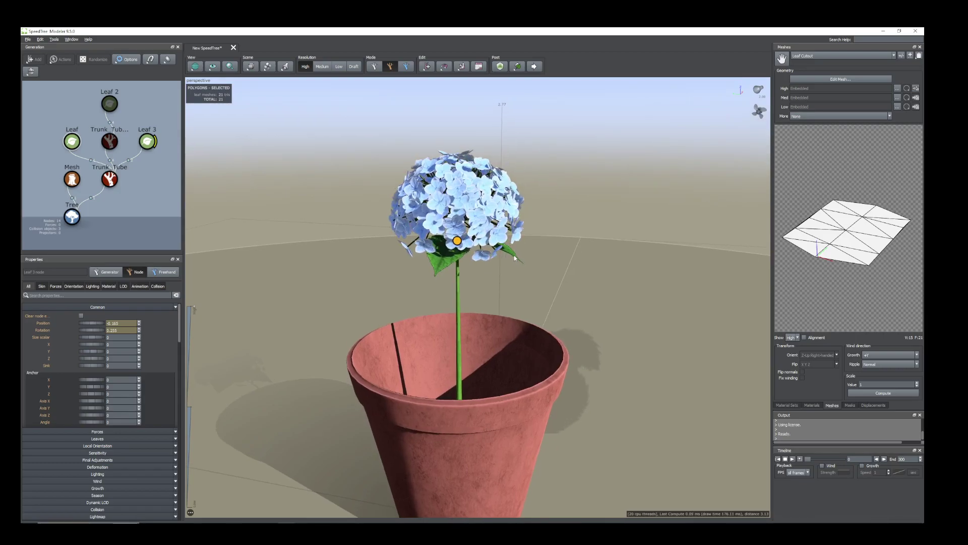
key(ctrl+z)
drag(496, 244, 498, 246)
drag(539, 297, 514, 297)
click(148, 141)
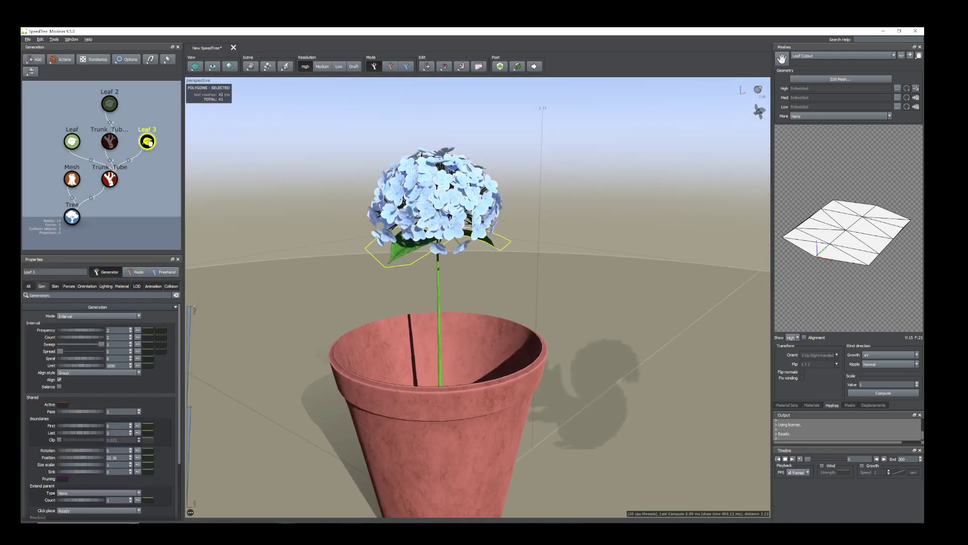
- Add a fourth Leaf generator to the main Trunk_Tube and lay it flat with a final Right adjustment of about 0.44
scroll(148, 141, down, 2)
right_click(107, 178)
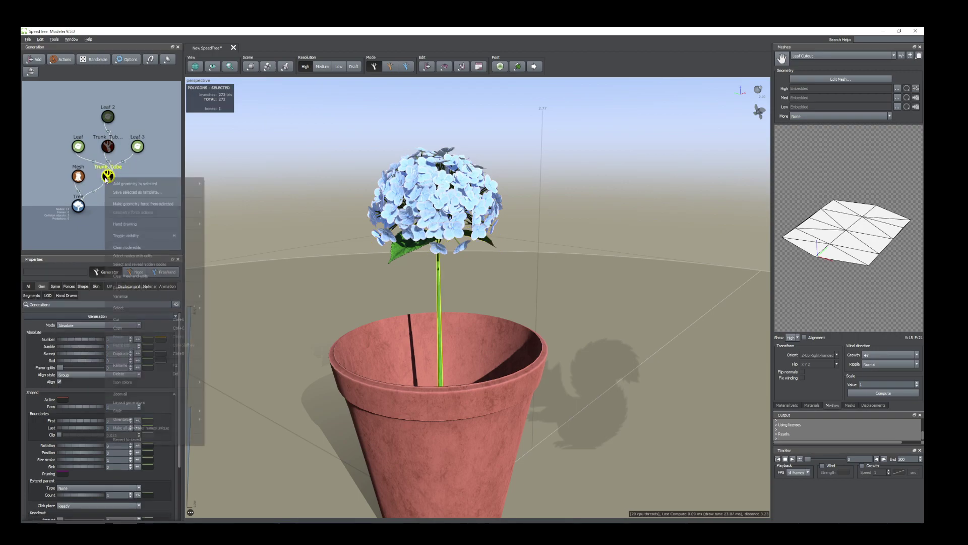
mouse_move(152, 184)
click(225, 201)
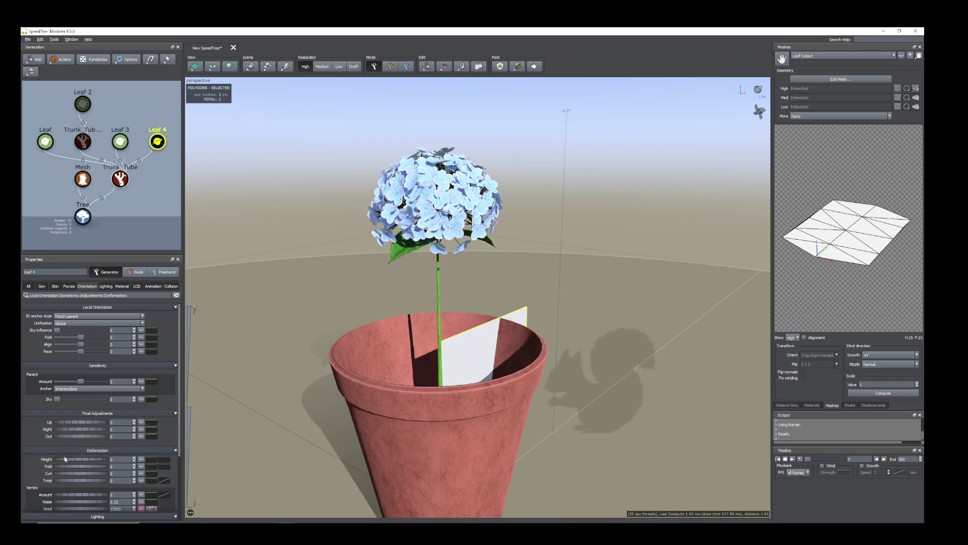
drag(64, 430, 79, 435)
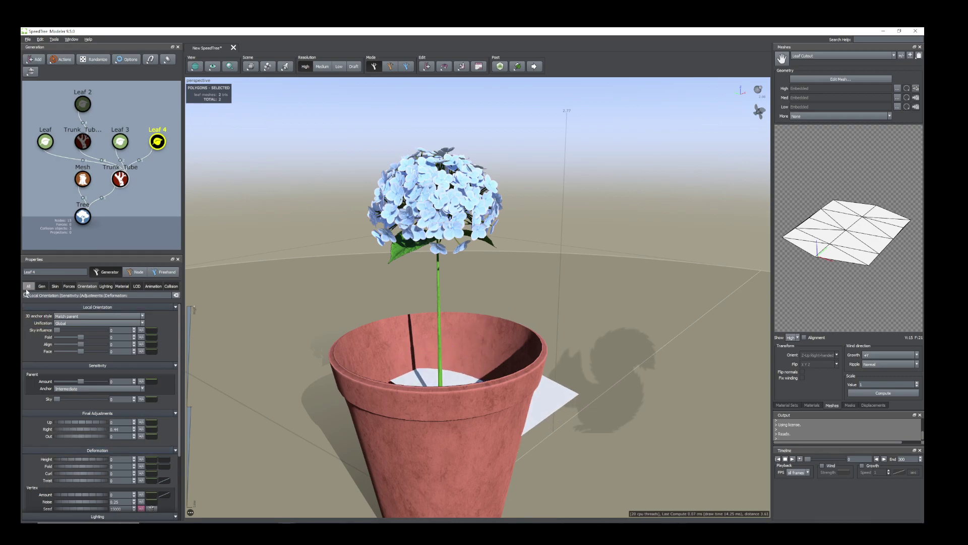
- Raise Leaf 4 to a position of about 0.4, switch its generation mode to Interval and reduce the count to two leaves
click(41, 286)
drag(64, 442, 75, 442)
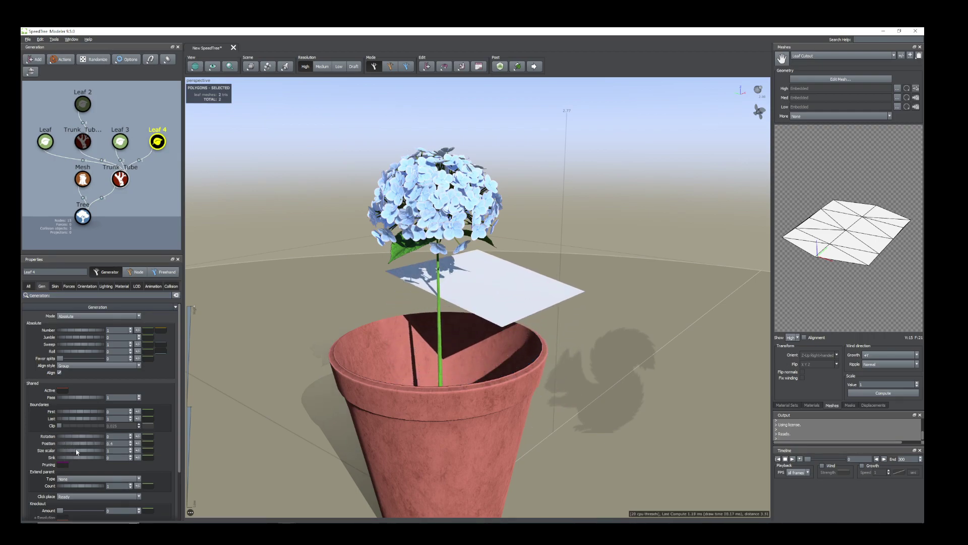
click(74, 315)
click(68, 345)
click(110, 337)
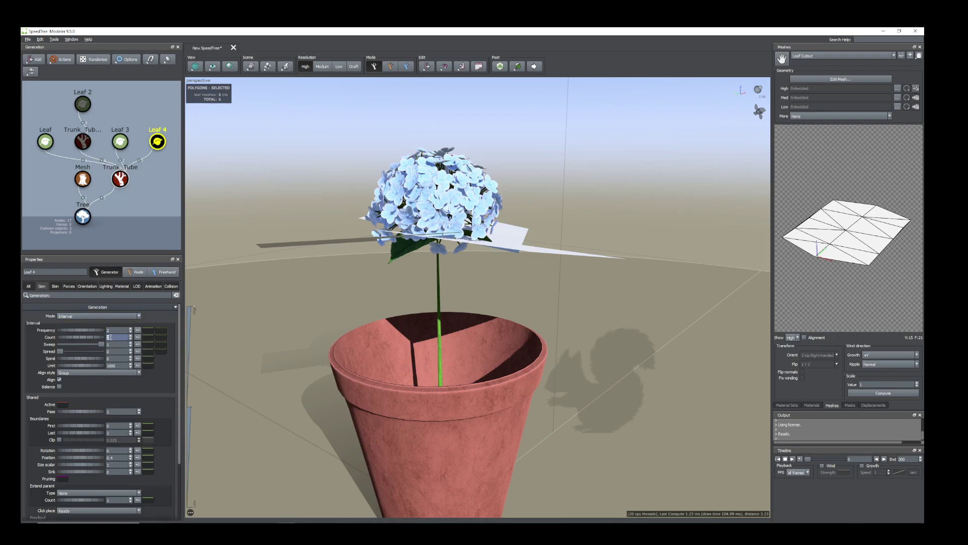
click(586, 346)
drag(585, 346, 466, 298)
click(465, 299)
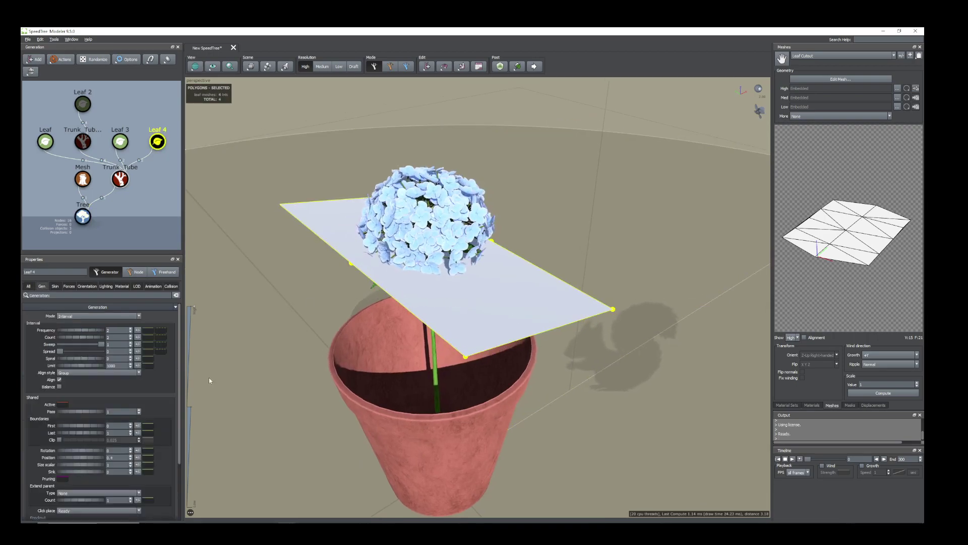
- Lower the Leaf 4 pair slightly along the stem and assign the Leaf material to it
mouse_move(84, 458)
mouse_down()
mouse_move(58, 459)
mouse_move(69, 460)
mouse_up()
click(120, 286)
click(142, 331)
click(434, 389)
drag(435, 389, 461, 332)
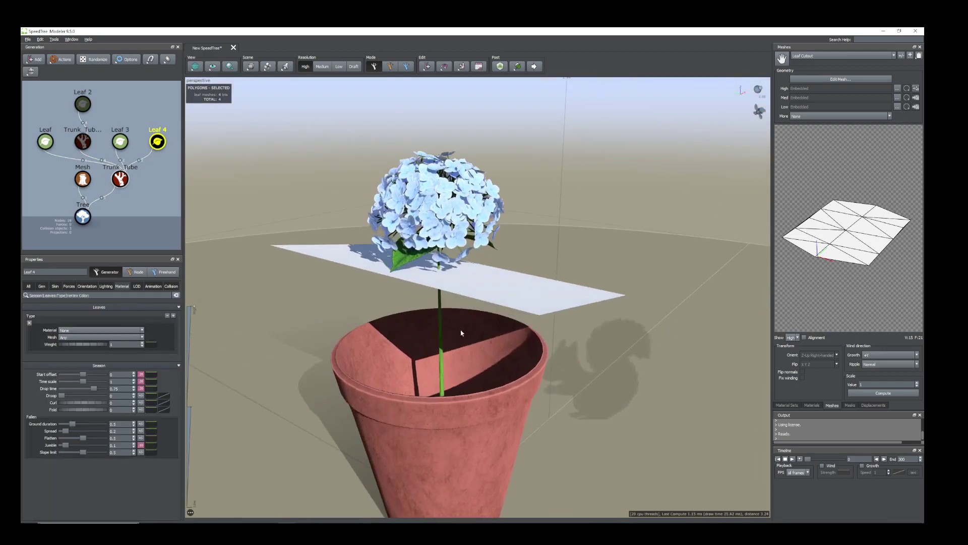
click(142, 332)
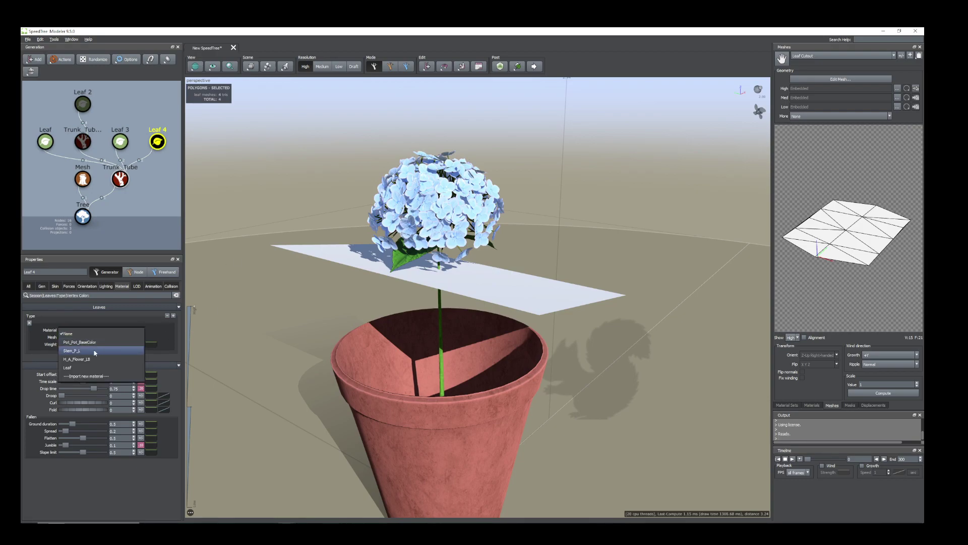
click(72, 368)
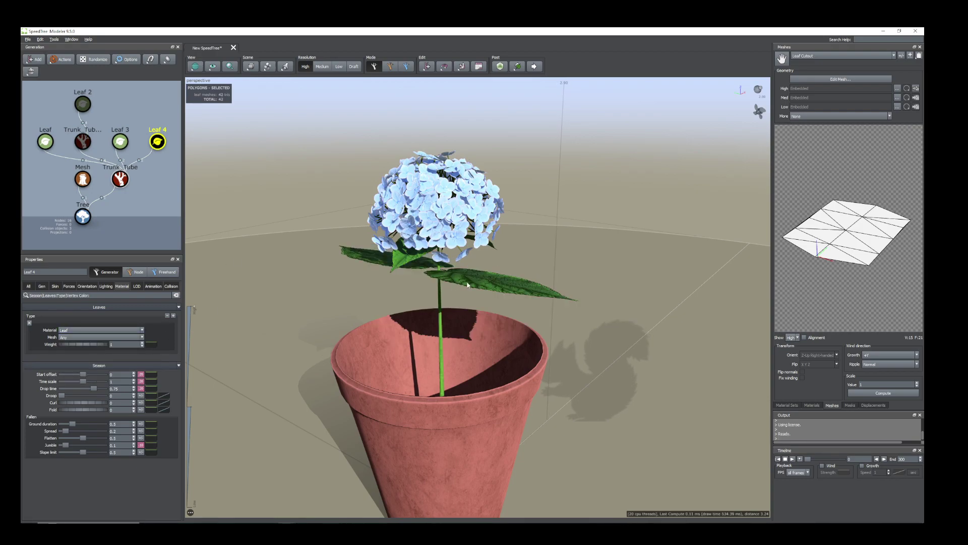
- Deform the Leaf 4 leaves with a fold of about 0.15 and a curl of about -0.13
click(478, 323)
drag(478, 323, 495, 320)
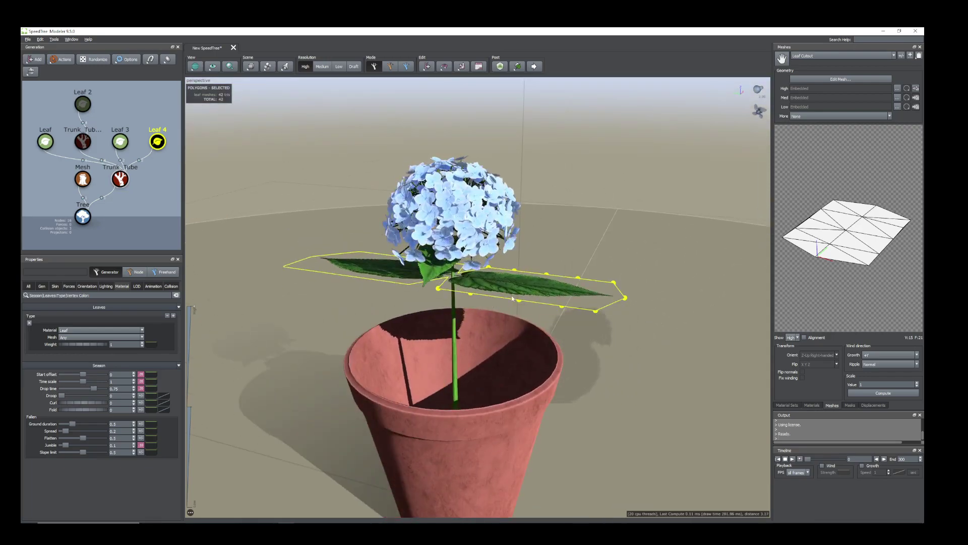
drag(583, 309, 554, 310)
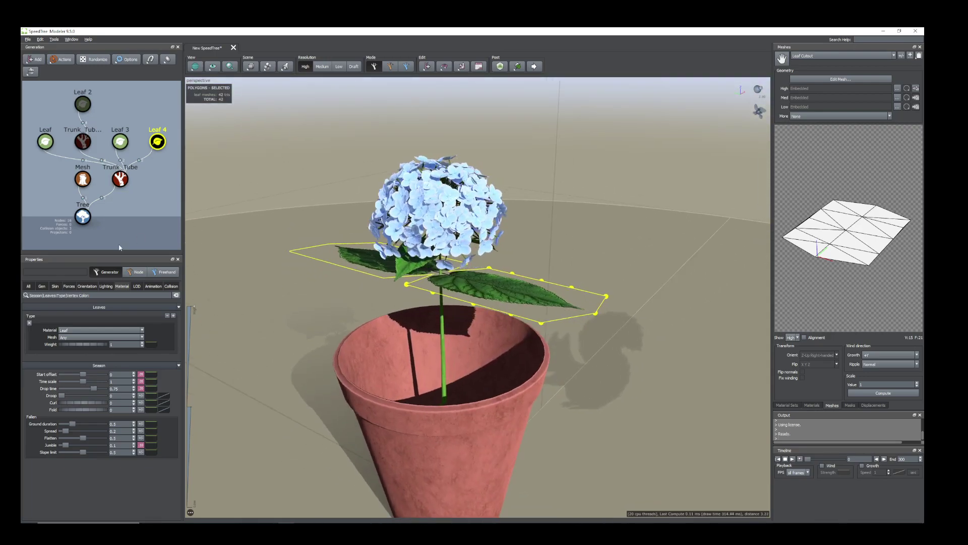
click(86, 287)
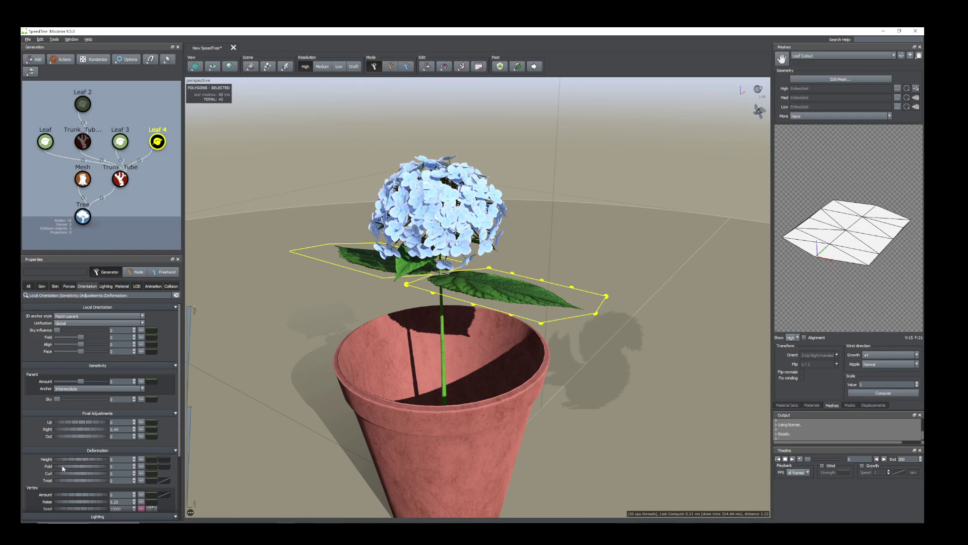
drag(67, 470, 57, 473)
scroll(233, 449, down, 3)
drag(232, 449, 272, 459)
- Reduce the size of the Leaf 4 leaves and tilt them with a final Out adjustment of about 0.13
click(55, 286)
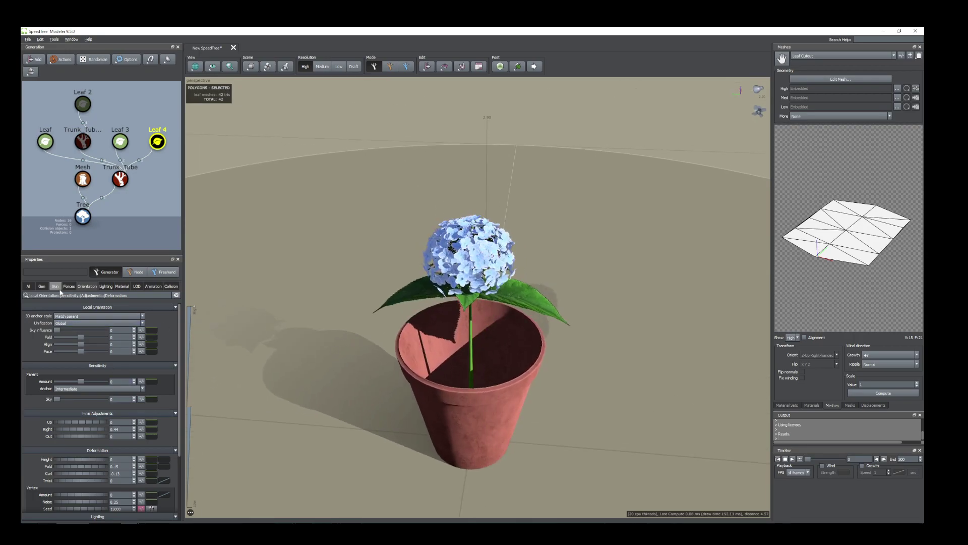
drag(97, 323, 81, 323)
scroll(474, 324, up, 3)
drag(474, 324, 456, 316)
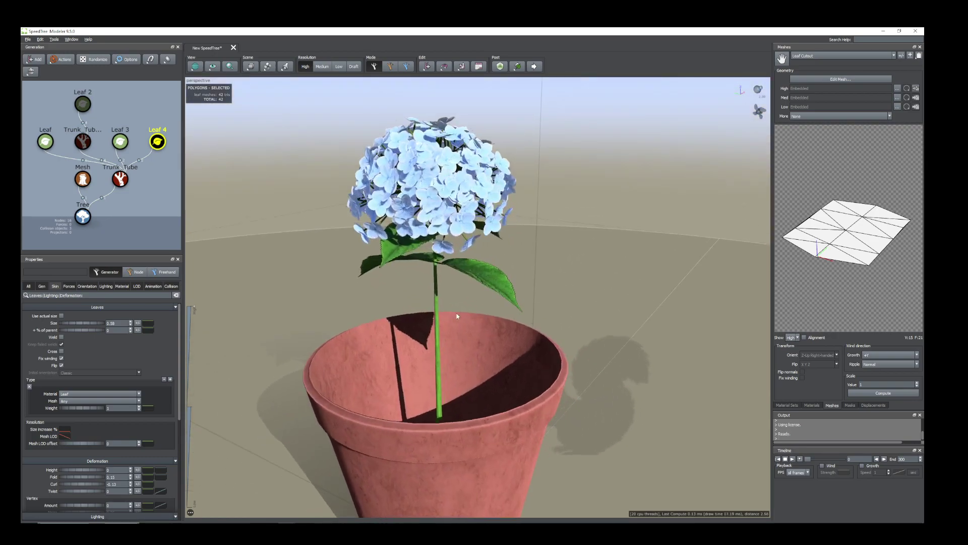
click(87, 286)
drag(65, 439, 69, 442)
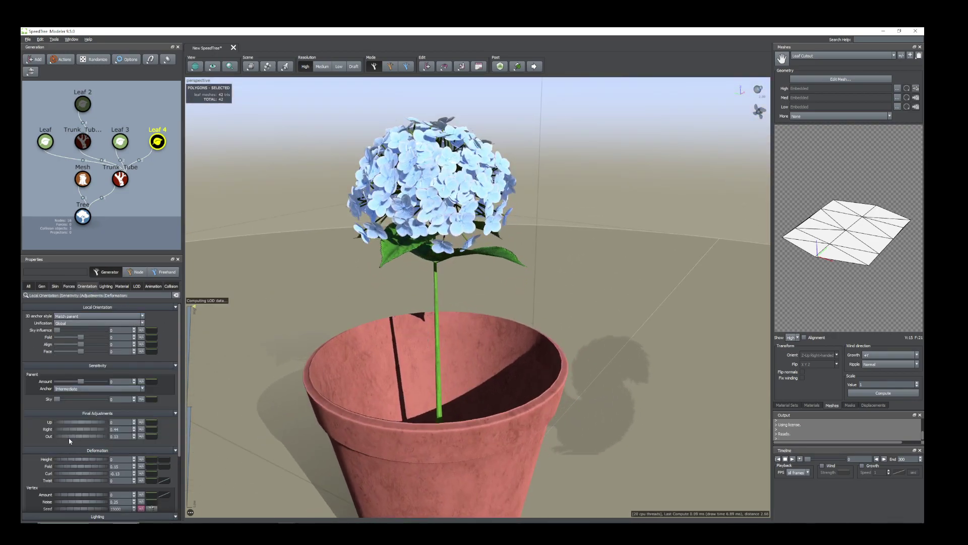
- Fine-tune the Leaf 4 pair's position along the stem to about -0.11
click(41, 286)
drag(90, 460, 90, 461)
mouse_move(499, 332)
mouse_down()
mouse_move(473, 371)
mouse_move(495, 337)
mouse_up()
scroll(473, 353, up, 3)
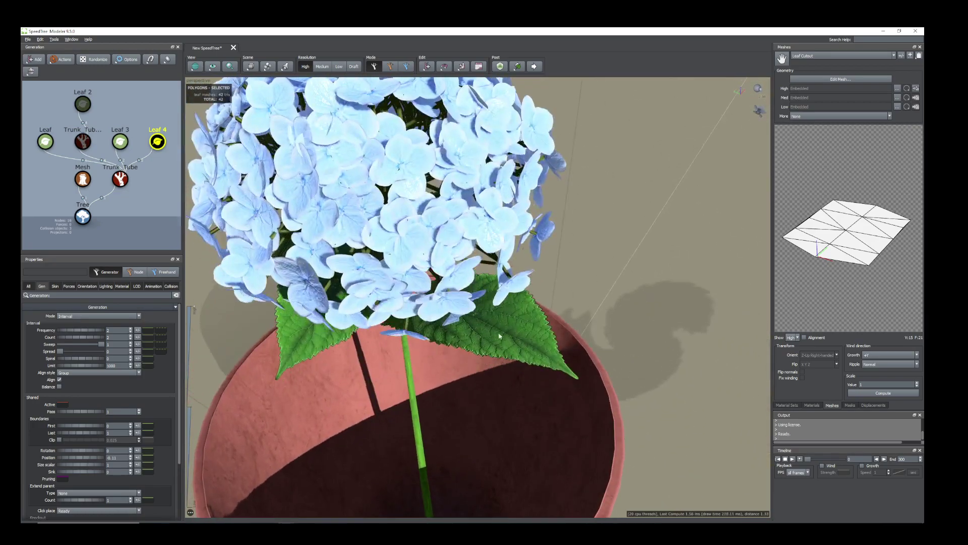
- Load the leaf gloss texture into the Leaf material's Gloss map and adjust that map
click(812, 405)
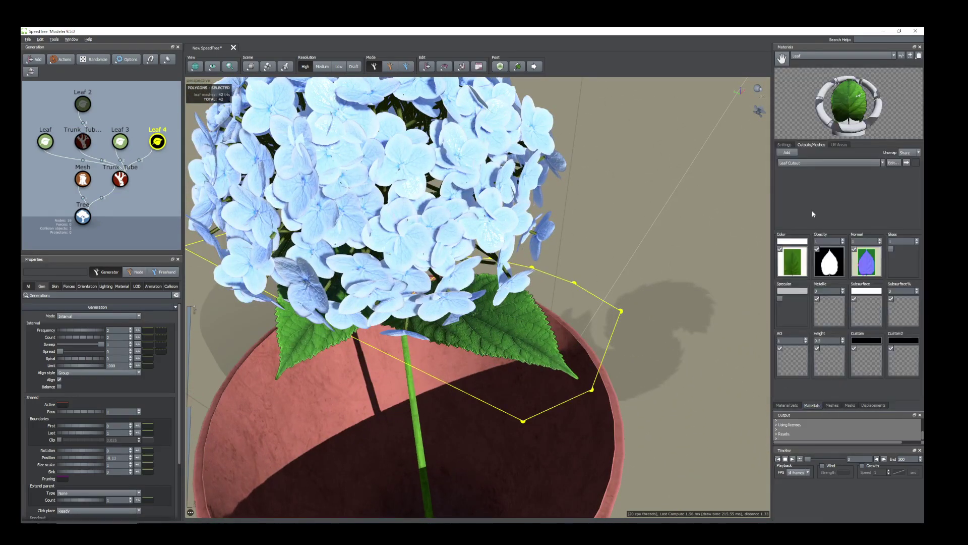
click(892, 250)
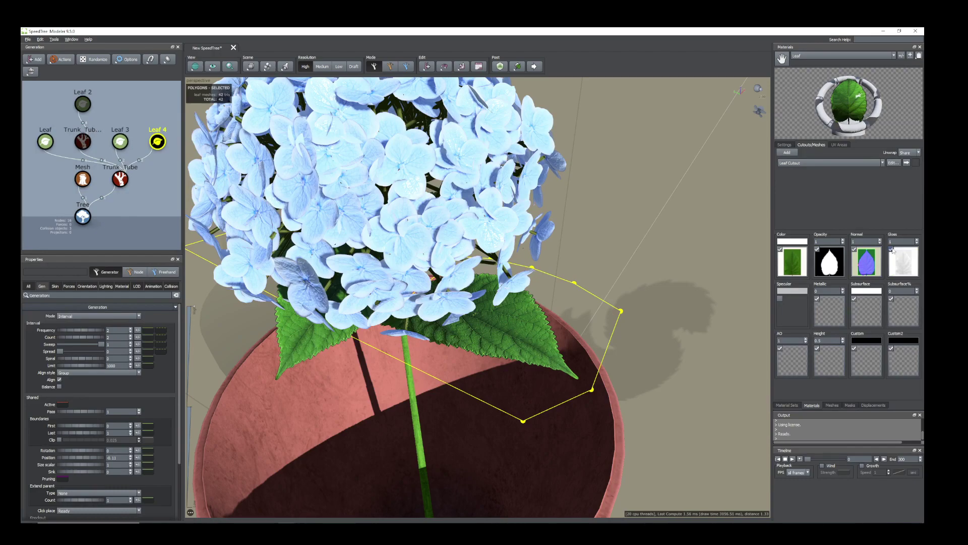
scroll(603, 328, up, 3)
drag(603, 328, 574, 348)
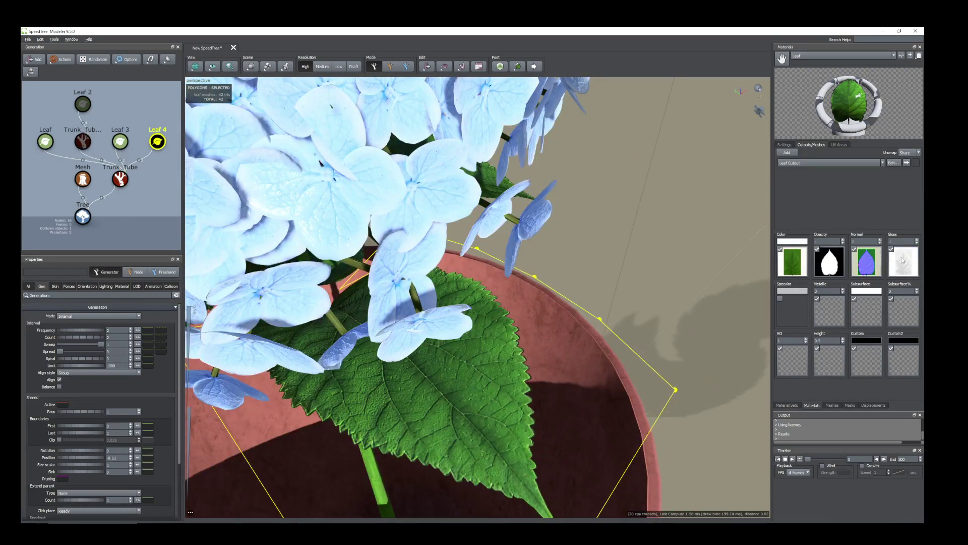
double_click(888, 259)
mouse_move(734, 319)
mouse_down()
mouse_move(711, 318)
mouse_move(741, 324)
mouse_move(731, 327)
mouse_up()
click(598, 277)
scroll(598, 277, down, 3)
drag(484, 378, 457, 343)
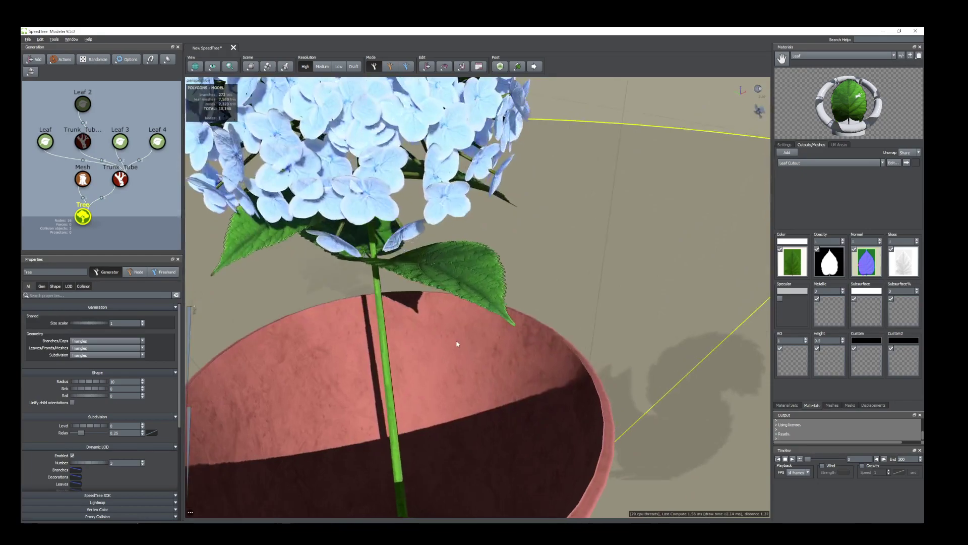
- Load Leaf_Gloss.png as the Leaf material's Specular map, adjust its brightness, and inspect the shine on the leaves
click(780, 300)
click(792, 311)
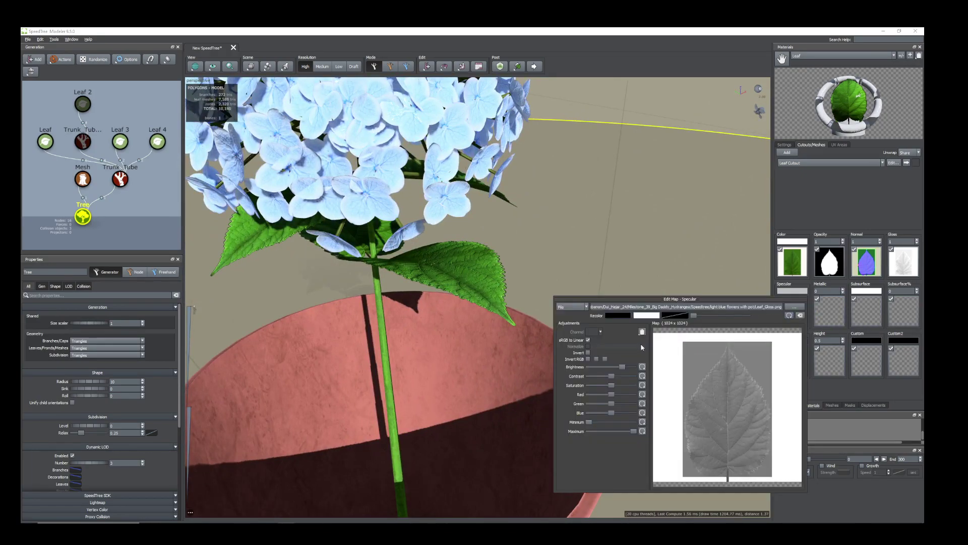
drag(630, 367, 628, 368)
drag(514, 315, 440, 315)
scroll(585, 328, down, 10)
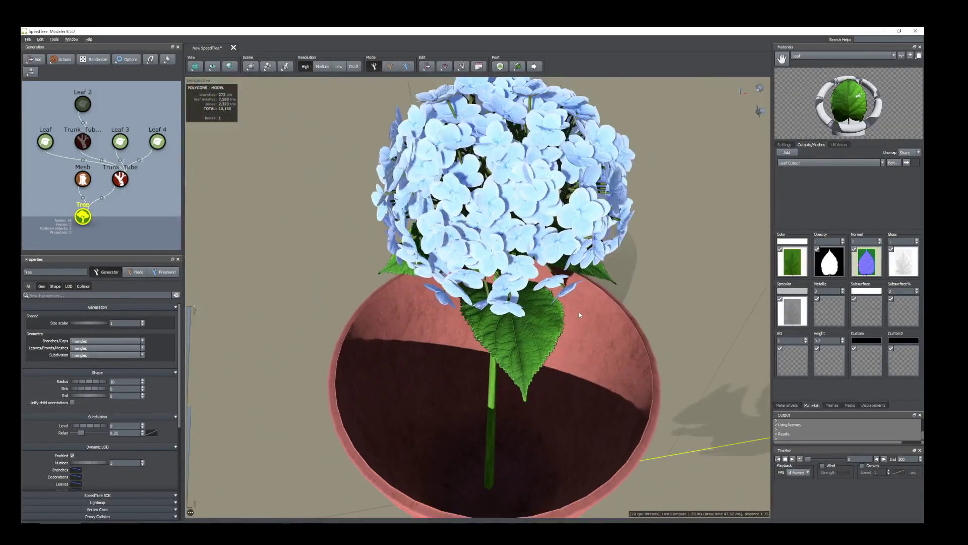
mouse_move(580, 314)
mouse_down()
mouse_move(481, 301)
mouse_move(569, 304)
mouse_up()
scroll(569, 304, up, 10)
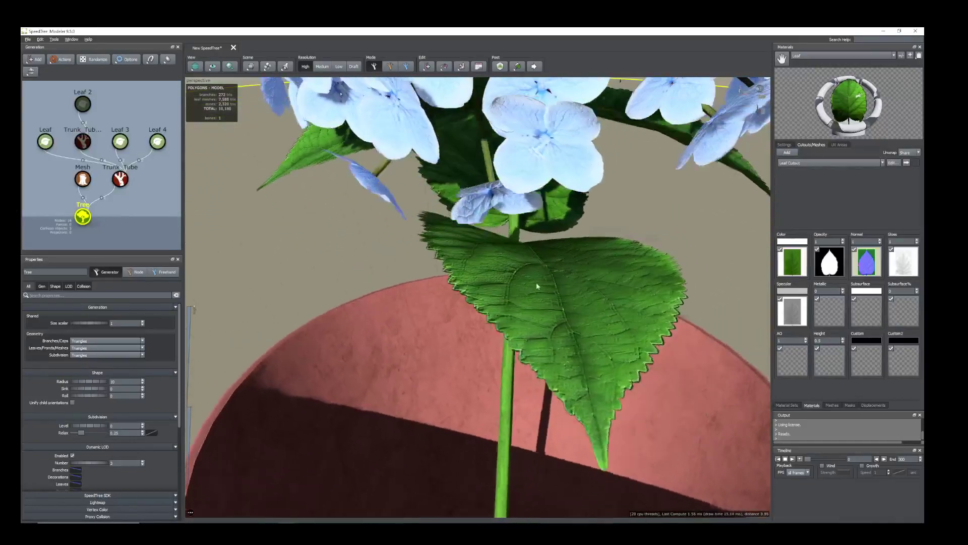
scroll(481, 304, down, 10)
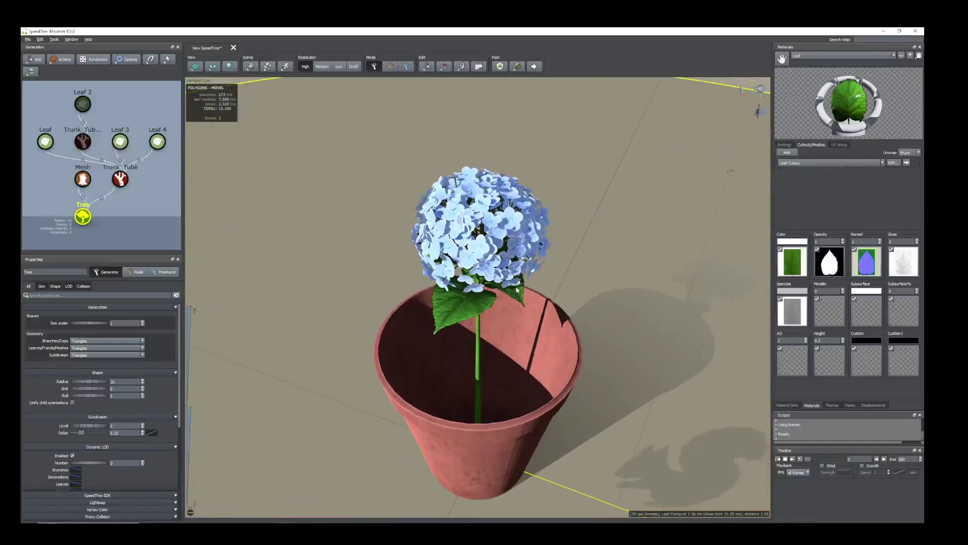
- Tilt the Leaf 4 leaves with a final Out adjustment of about 0.21 and set their curl to about -0.31
drag(516, 289, 573, 265)
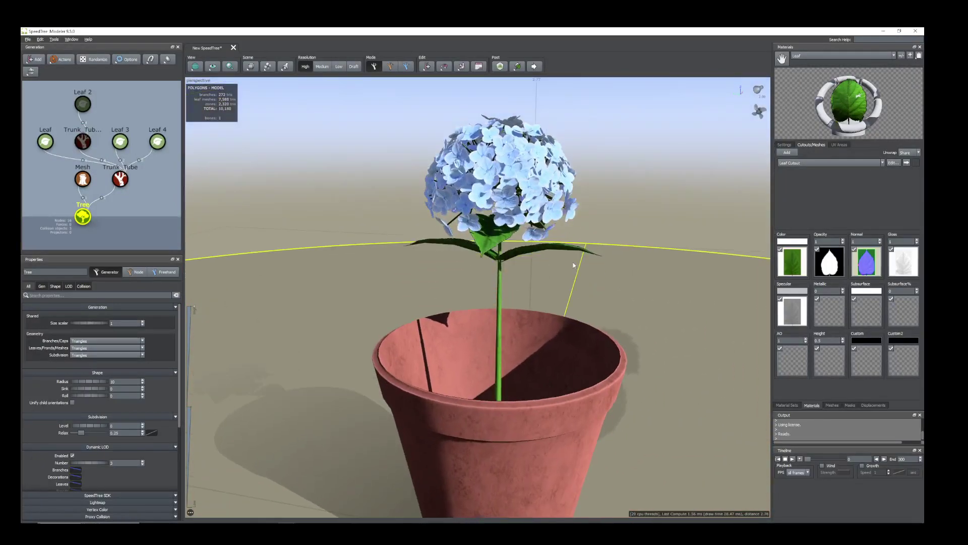
click(545, 250)
click(86, 286)
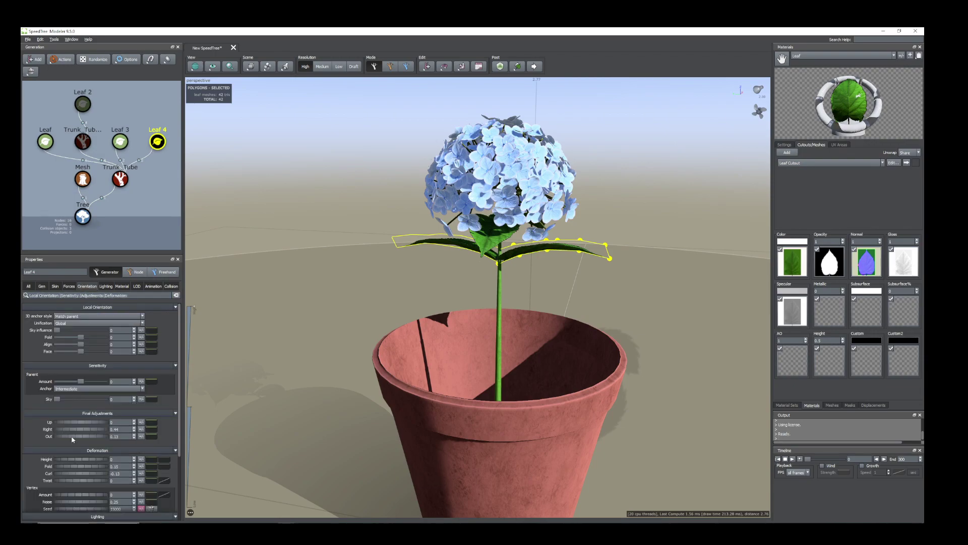
drag(72, 438, 74, 439)
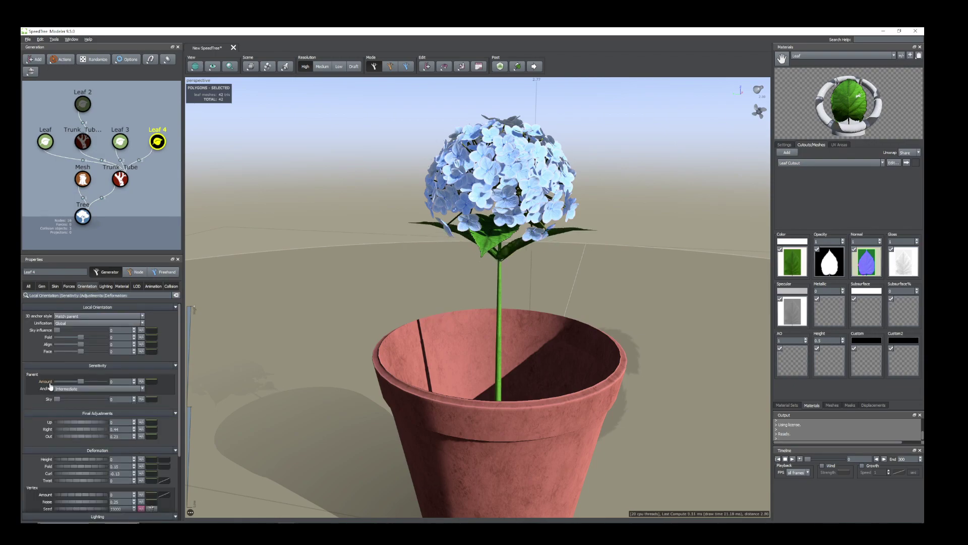
drag(65, 474, 58, 473)
mouse_move(451, 451)
mouse_down()
mouse_move(424, 455)
mouse_move(443, 454)
mouse_up()
- Duplicate the Leaf 4 generator onto the central Trunk_Tube and set the copy's position to about -0.16 and rotation to about 0.23
right_click(158, 144)
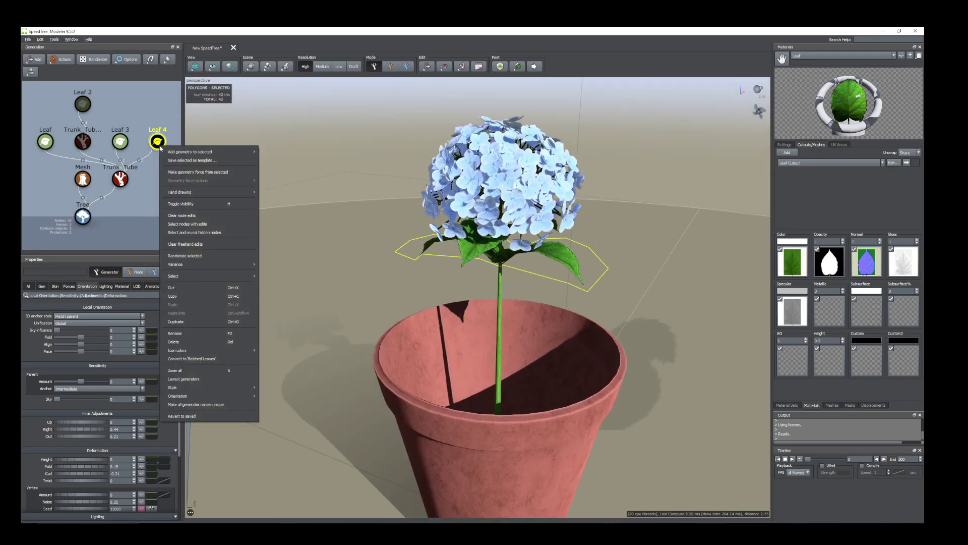
click(184, 321)
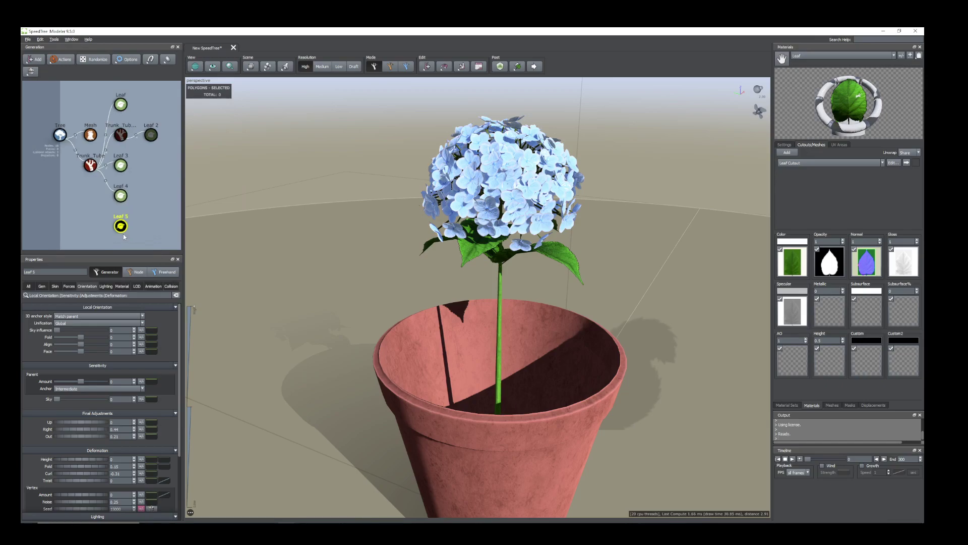
drag(124, 232, 91, 167)
click(122, 220)
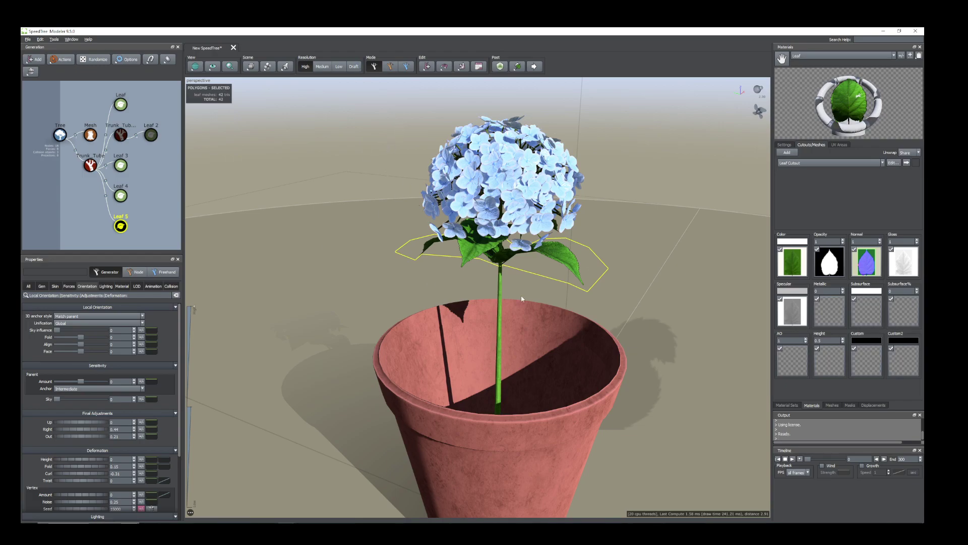
click(42, 286)
drag(69, 458, 75, 454)
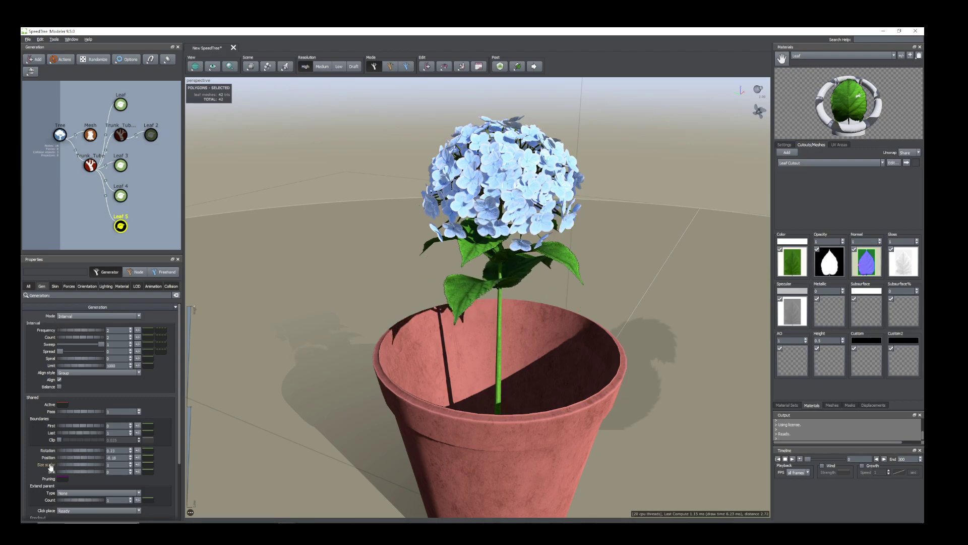
- Enlarge the Leaf 5 leaves slightly and set their final Out adjustment to about 0.27
click(55, 286)
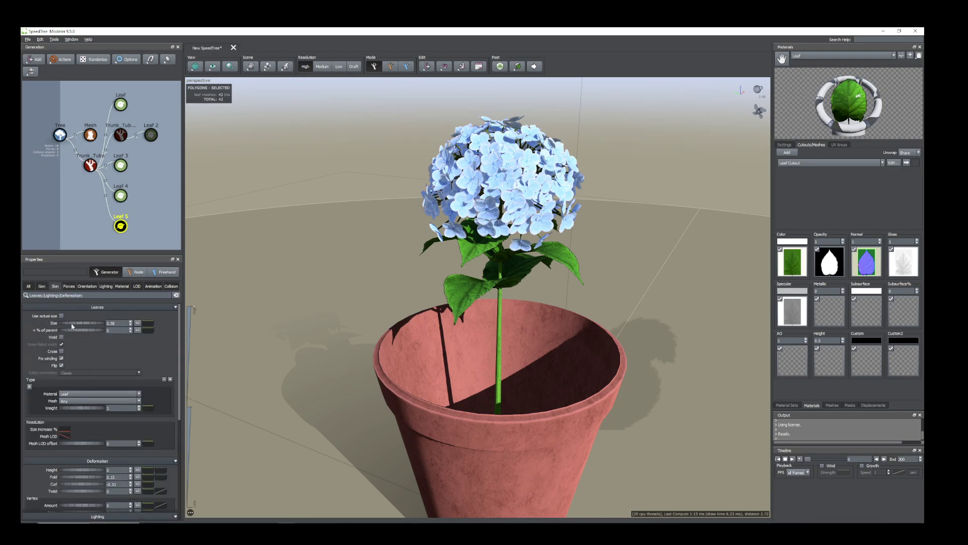
drag(72, 326, 74, 326)
click(94, 285)
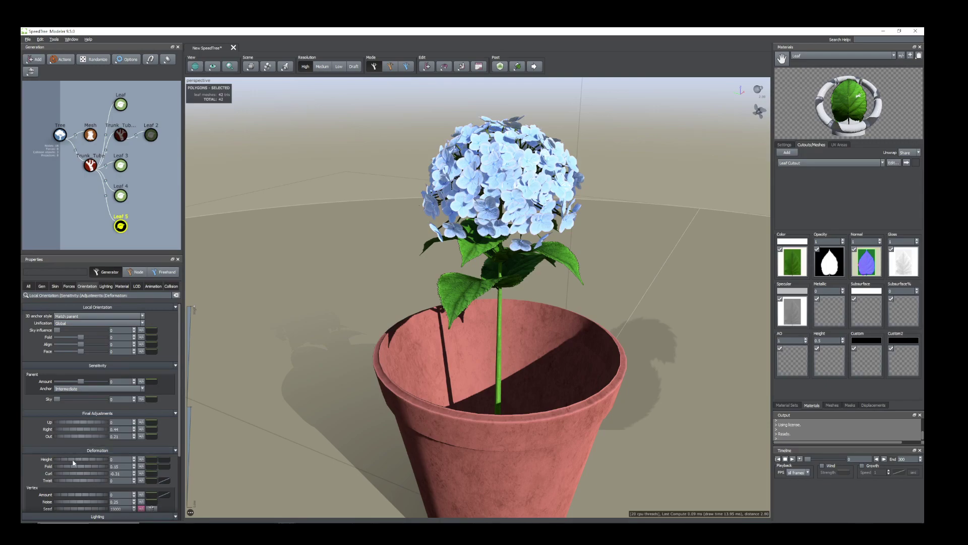
drag(88, 438, 92, 438)
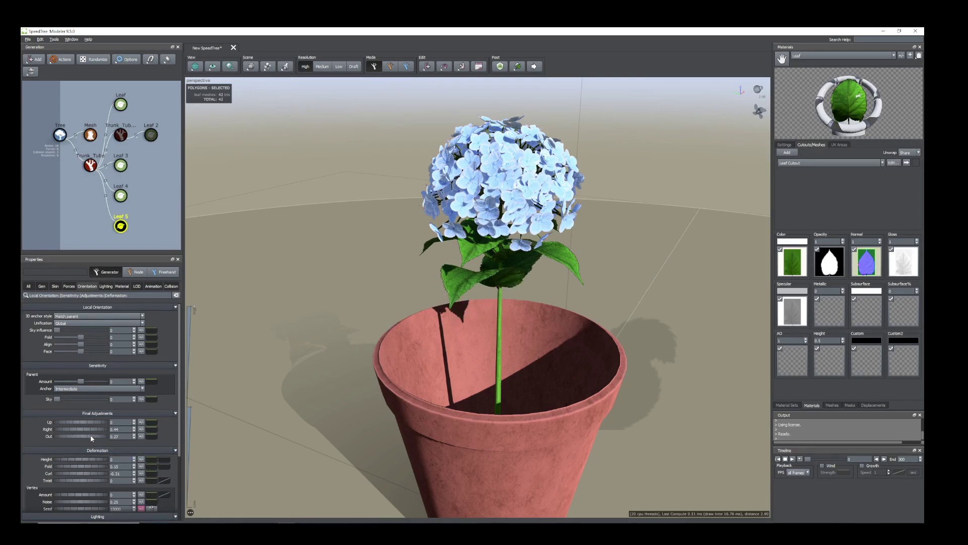
mouse_move(520, 349)
mouse_down()
mouse_move(496, 355)
mouse_move(509, 363)
mouse_move(529, 355)
mouse_move(516, 334)
mouse_up()
scroll(517, 338, down, 2)
click(485, 286)
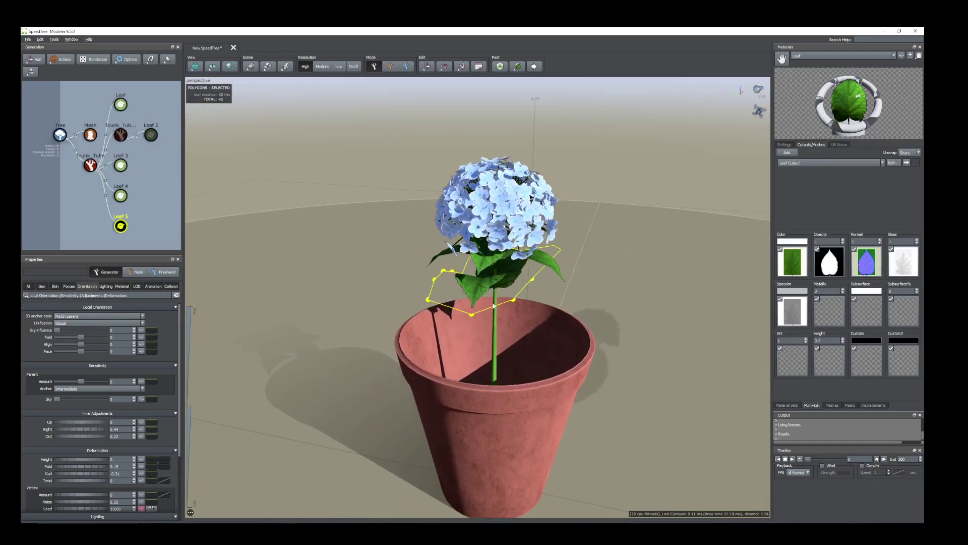
- Duplicate the Leaf 5 generator onto the central Trunk_Tube and set the copy's position to about -0.27 and rotation to about 0.46
right_click(121, 226)
click(149, 400)
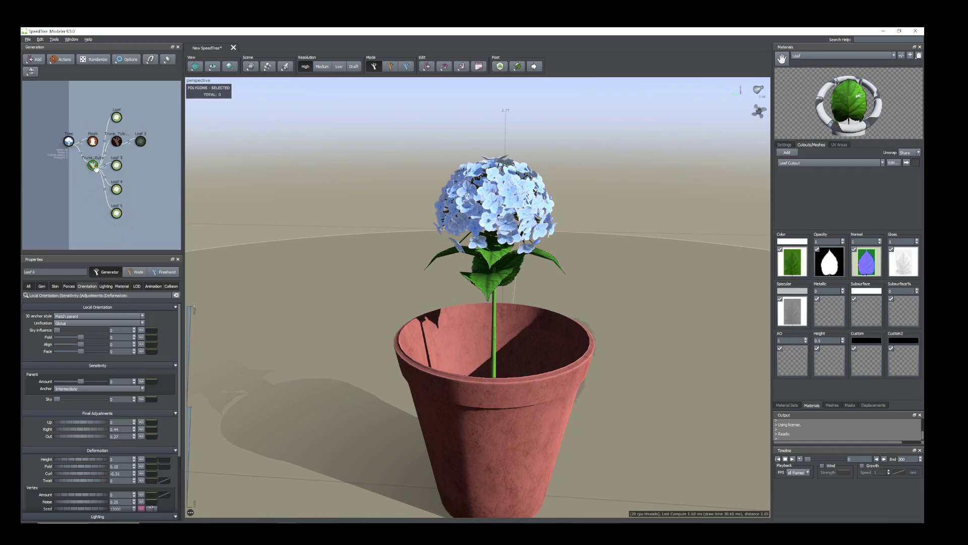
click(117, 212)
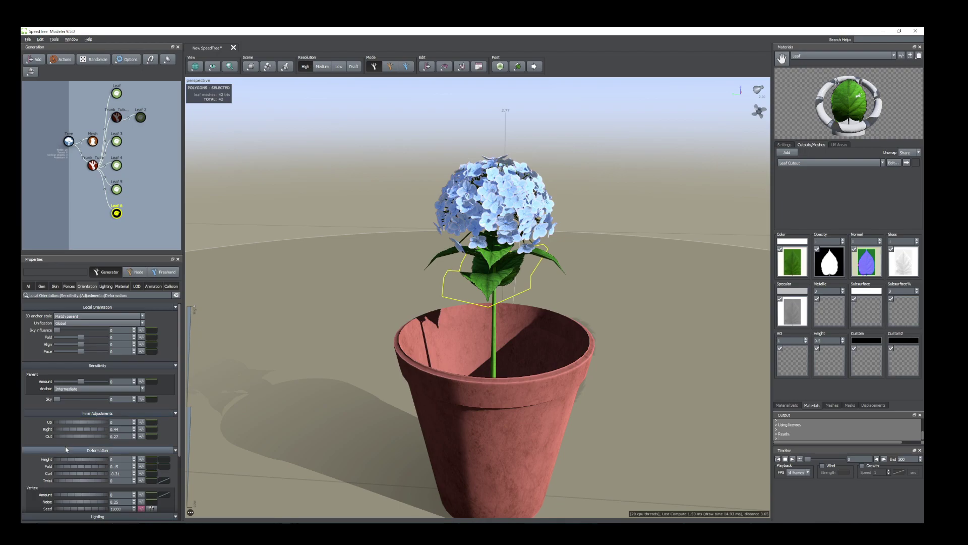
click(42, 286)
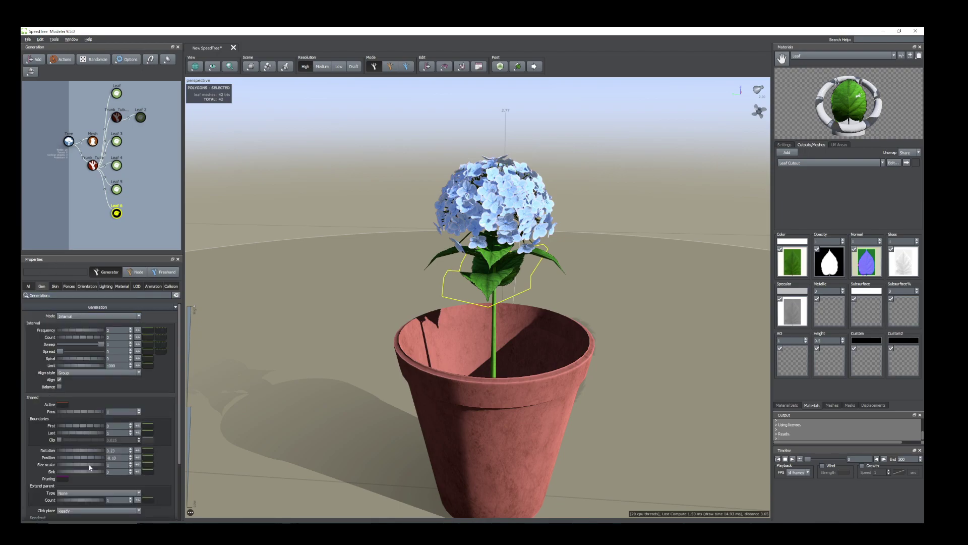
drag(68, 458, 78, 453)
drag(438, 388, 469, 392)
- Unhide the outer stems' trunk tube generator together with its Leaf 2 flower heads
middle_drag(149, 144, 144, 177)
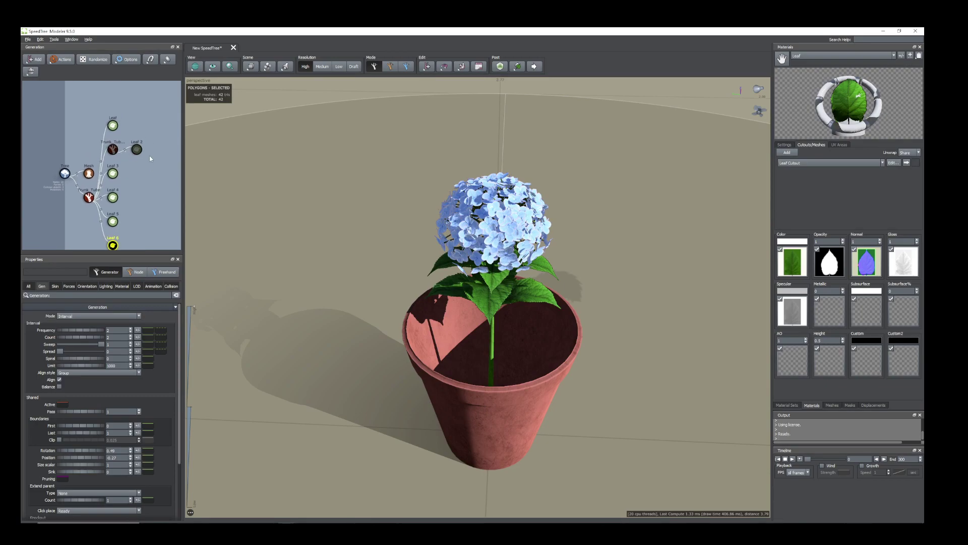
drag(138, 157, 109, 142)
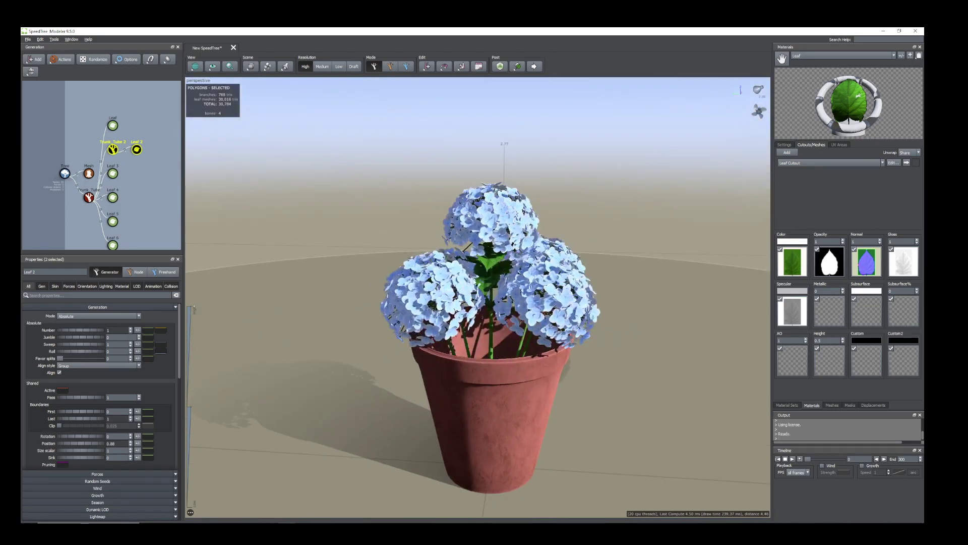
scroll(483, 271, up, 5)
scroll(483, 271, down, 3)
- Duplicate the Leaf 5 generator and attach the copy to the outer stems' trunk tube generator
click(485, 283)
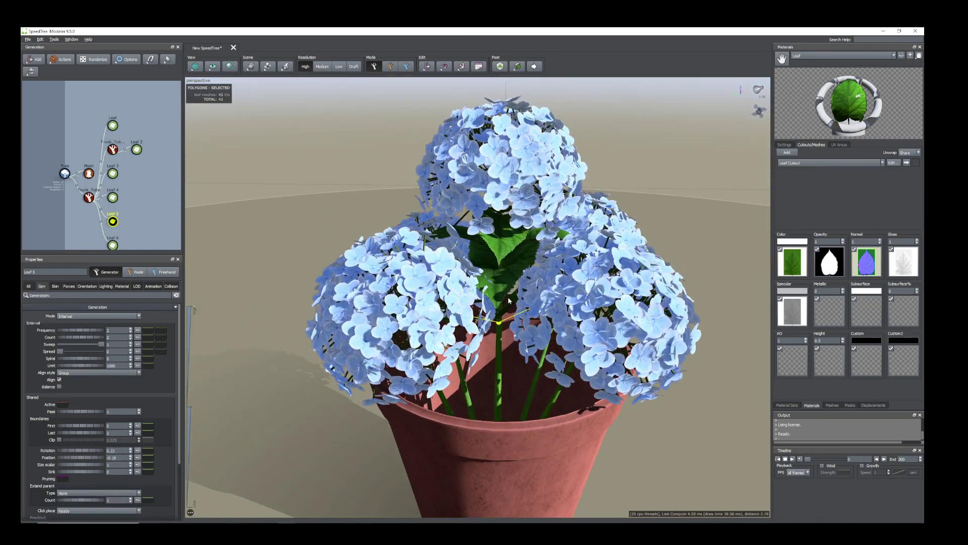
middle_drag(485, 284, 238, 183)
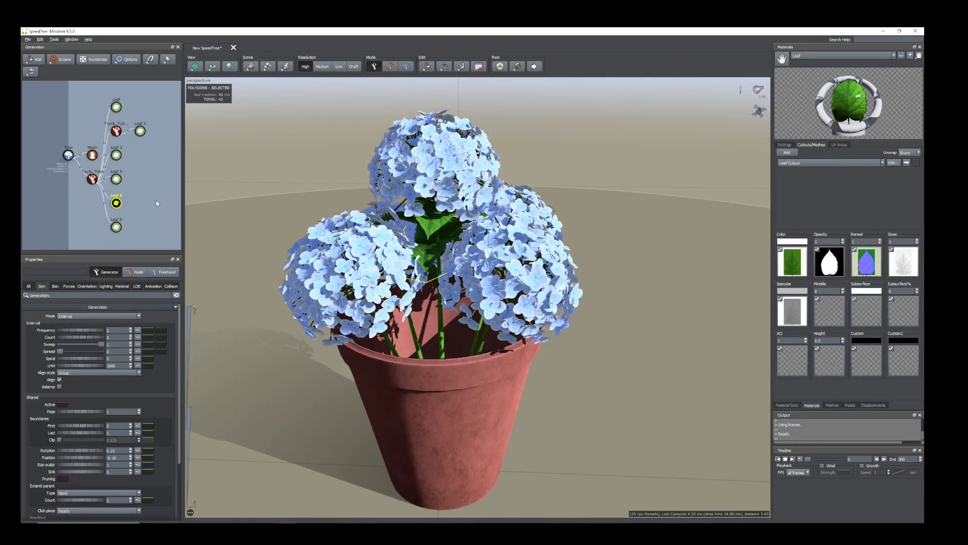
right_click(117, 202)
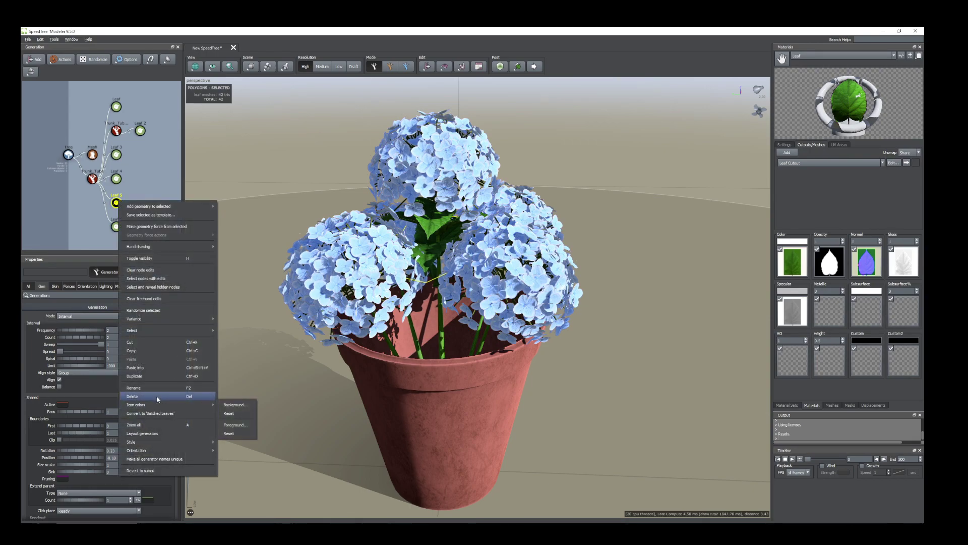
click(138, 375)
middle_drag(145, 237, 147, 226)
drag(117, 239, 119, 124)
mouse_move(495, 365)
mouse_down()
mouse_move(495, 345)
mouse_move(509, 356)
mouse_up()
scroll(476, 346, up, 3)
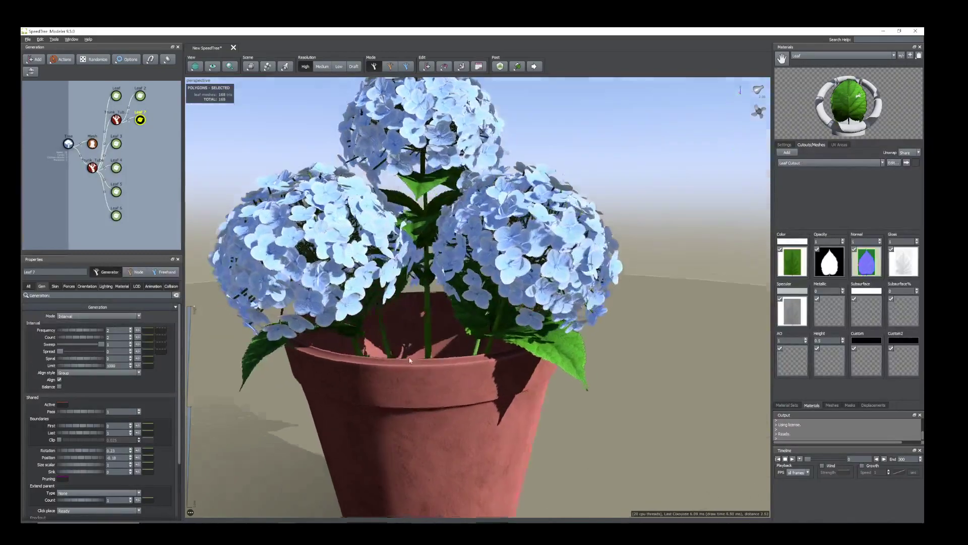
- Reposition an individual leaf on the central stem in node editing mode, moving it up between the flower heads
click(422, 232)
drag(422, 232, 407, 282)
click(435, 285)
scroll(434, 286, up, 2)
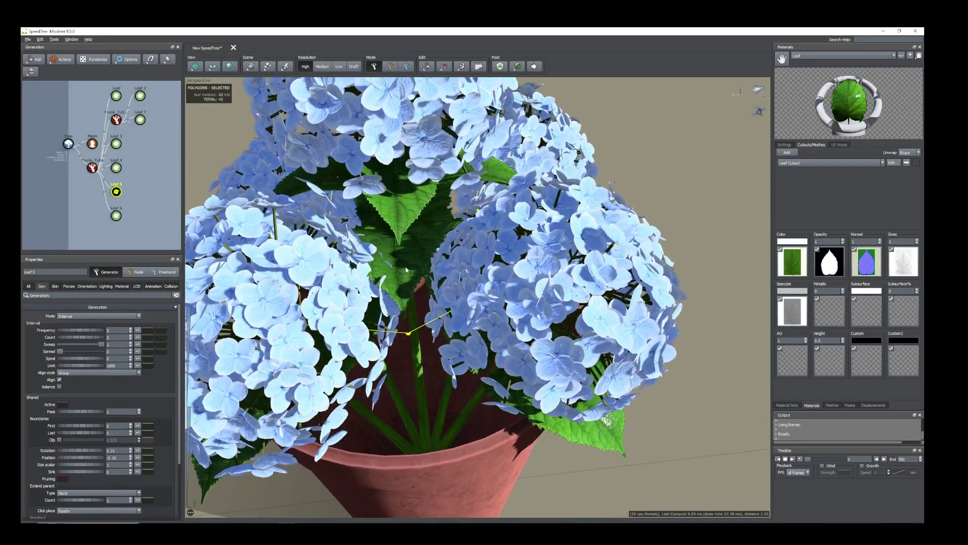
double_click(412, 259)
drag(404, 243, 429, 194)
click(404, 241)
click(430, 244)
scroll(524, 322, down, 5)
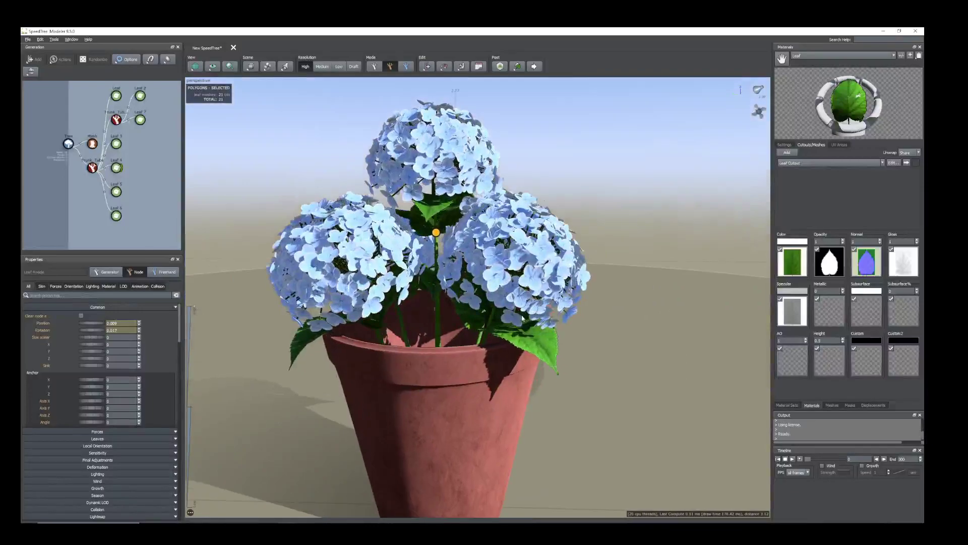
- Duplicate the Leaf 7 generator onto the outer stems' trunk tube generator and set the copy's rotation to about 0.53
scroll(524, 321, down, 1)
click(508, 341)
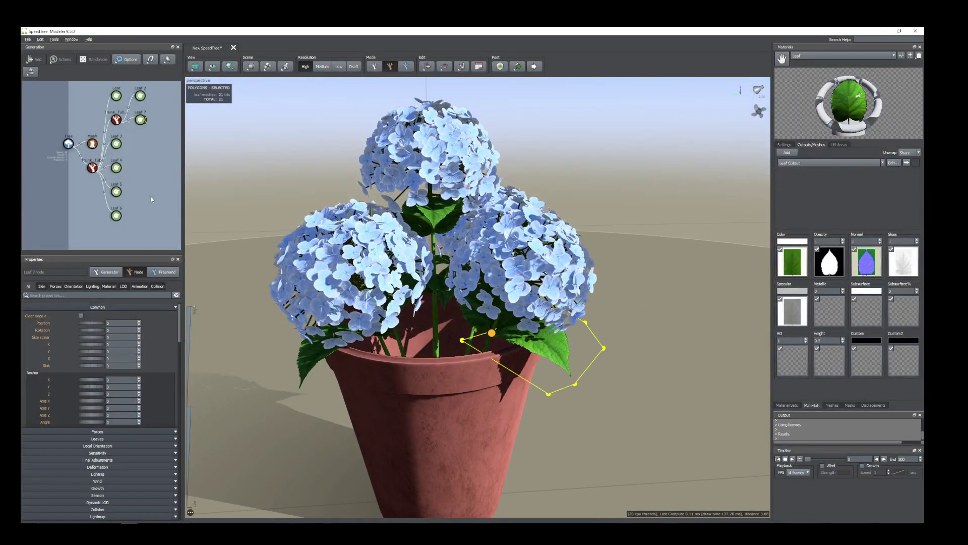
click(139, 123)
right_click(140, 122)
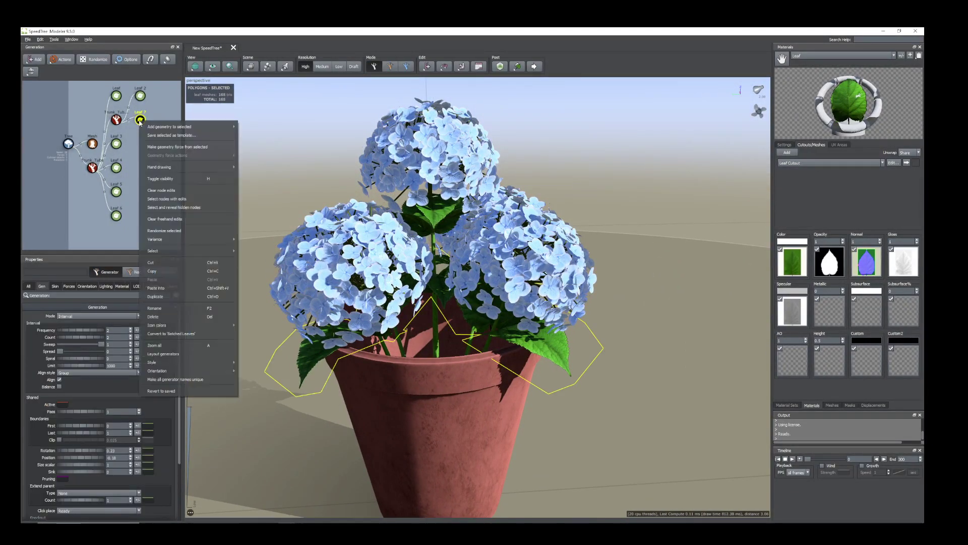
click(157, 300)
drag(142, 197, 145, 147)
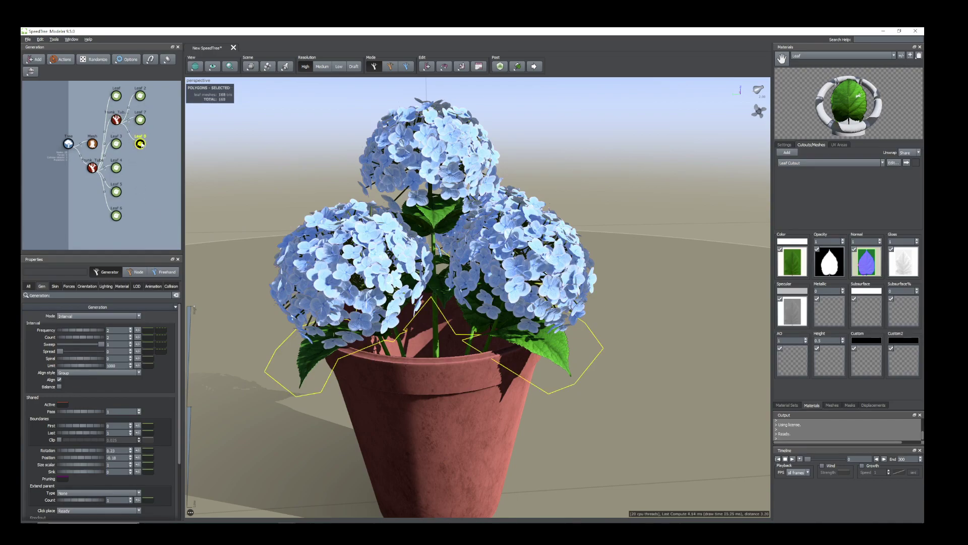
drag(61, 451, 72, 454)
drag(454, 432, 445, 423)
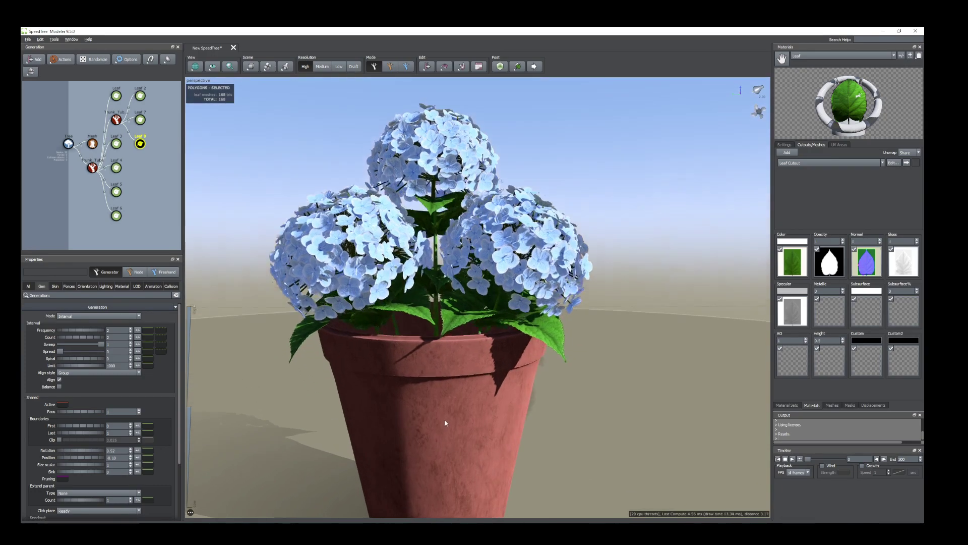
- Set the Leaf 8 generator's position to about -0.11 and its deformation curl to about -0.41
drag(70, 454, 72, 461)
mouse_move(442, 385)
mouse_down()
mouse_move(443, 400)
mouse_move(442, 389)
mouse_up()
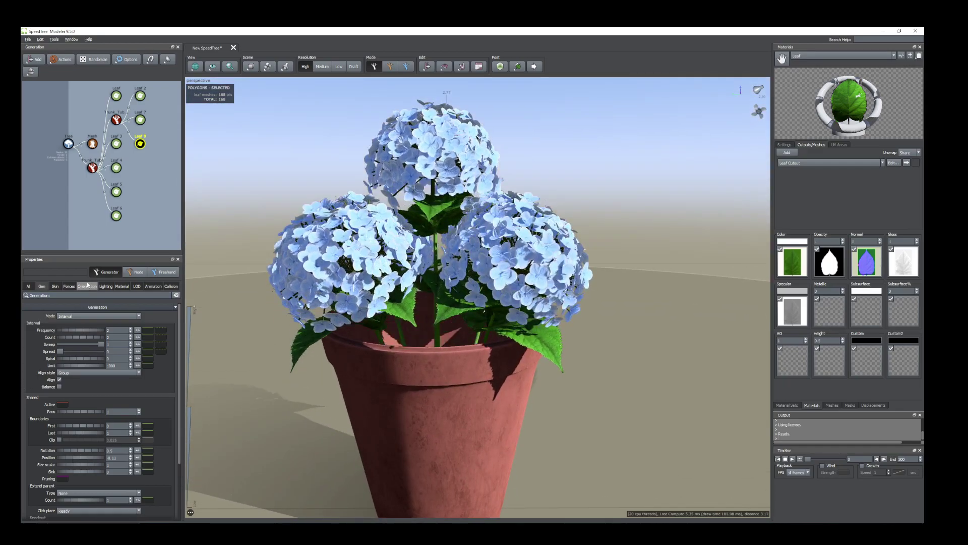
click(87, 286)
drag(77, 473, 75, 476)
drag(460, 405, 432, 356)
- Duplicate the outer stems' Trunk_Tube 2 generator and attach the copy to the central stem's trunk tube generator
scroll(443, 386, up, 1)
scroll(118, 157, up, 1)
middle_drag(134, 142, 116, 177)
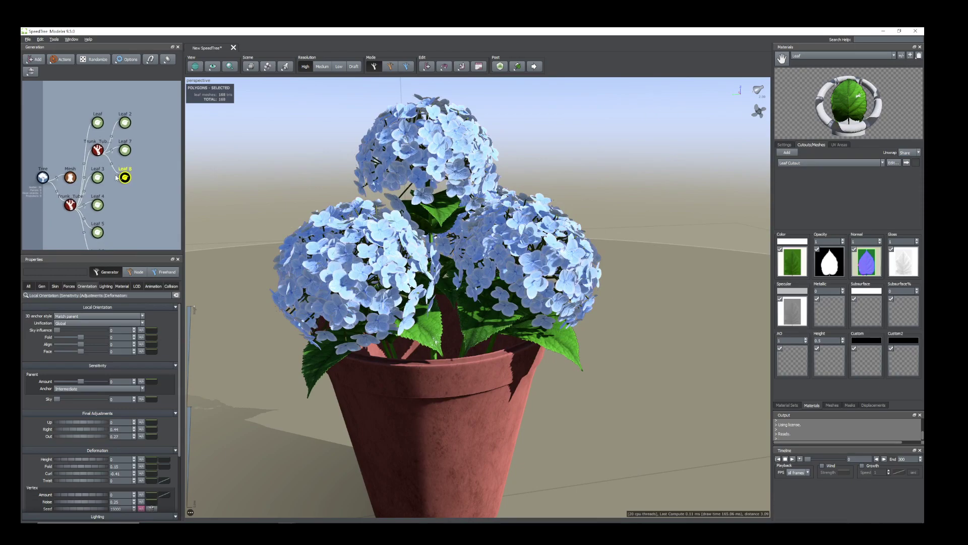
click(97, 147)
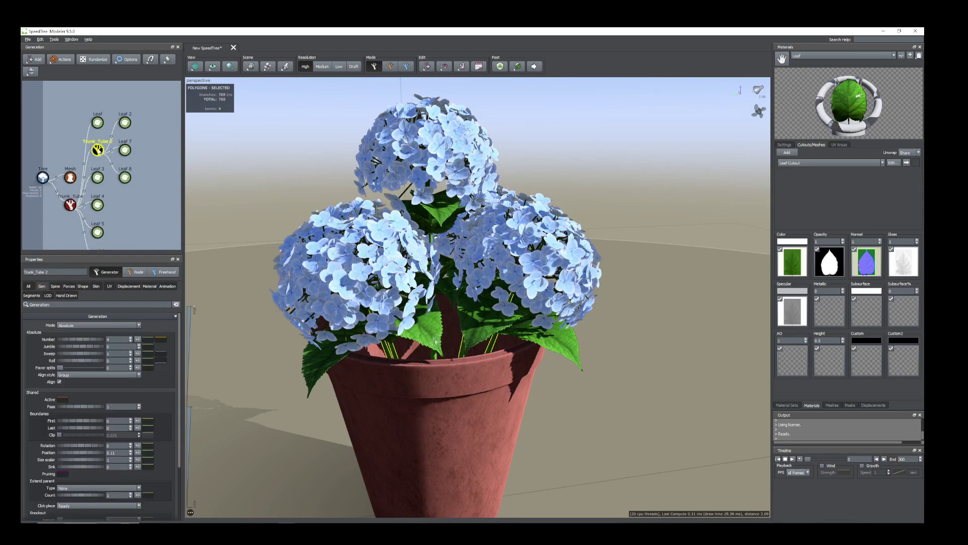
drag(449, 331, 424, 320)
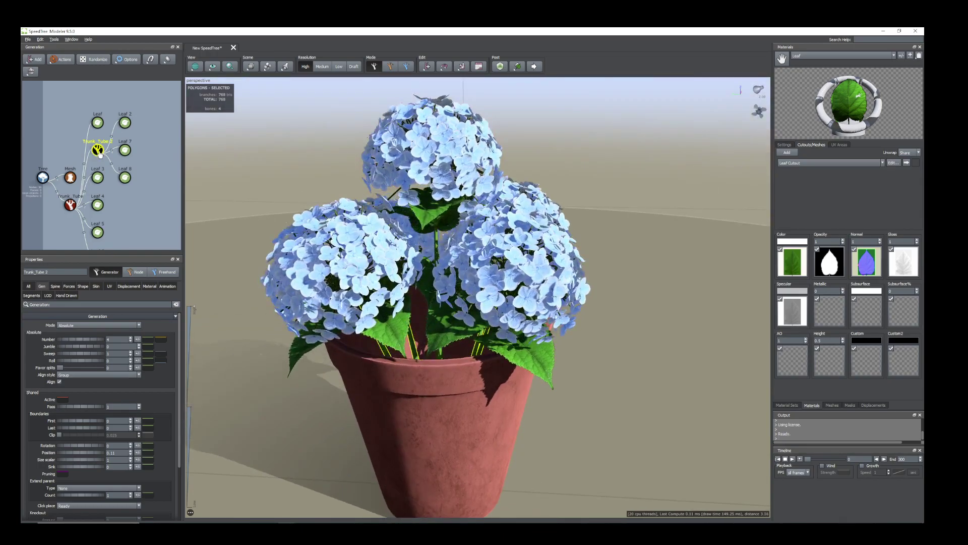
right_click(100, 154)
click(130, 327)
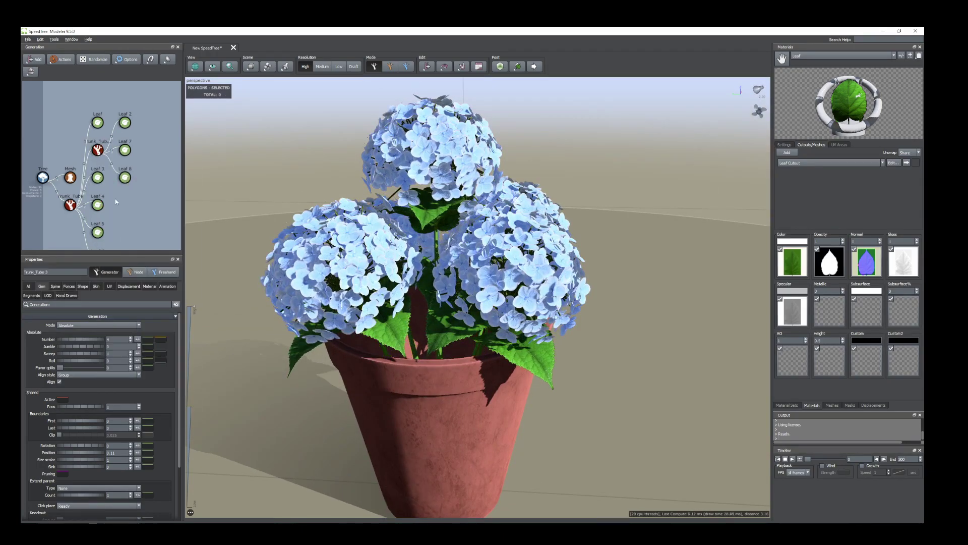
scroll(116, 203, down, 3)
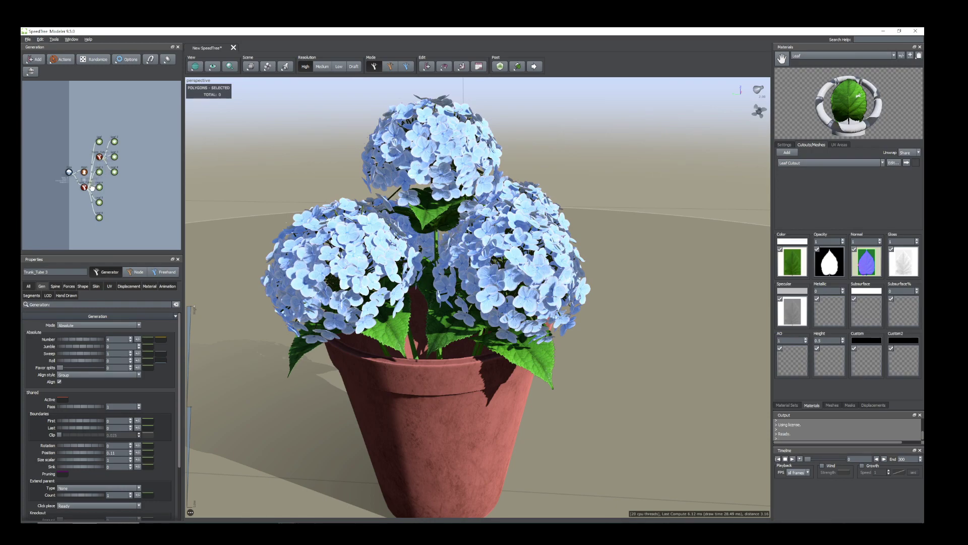
drag(84, 189, 84, 189)
double_click(99, 234)
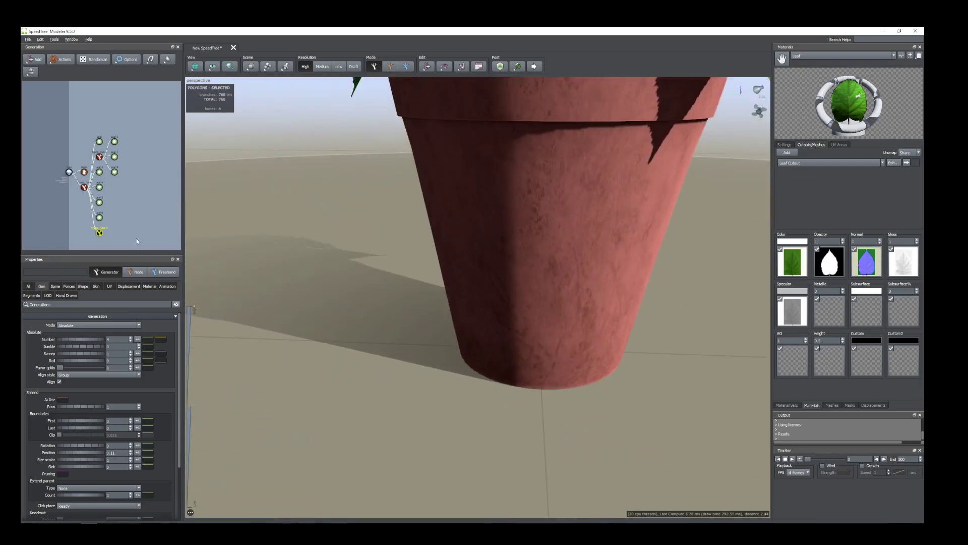
- Change the Trunk_Tube 3 generator's rotation to turn the copied stems around the central stem
drag(126, 256, 136, 370)
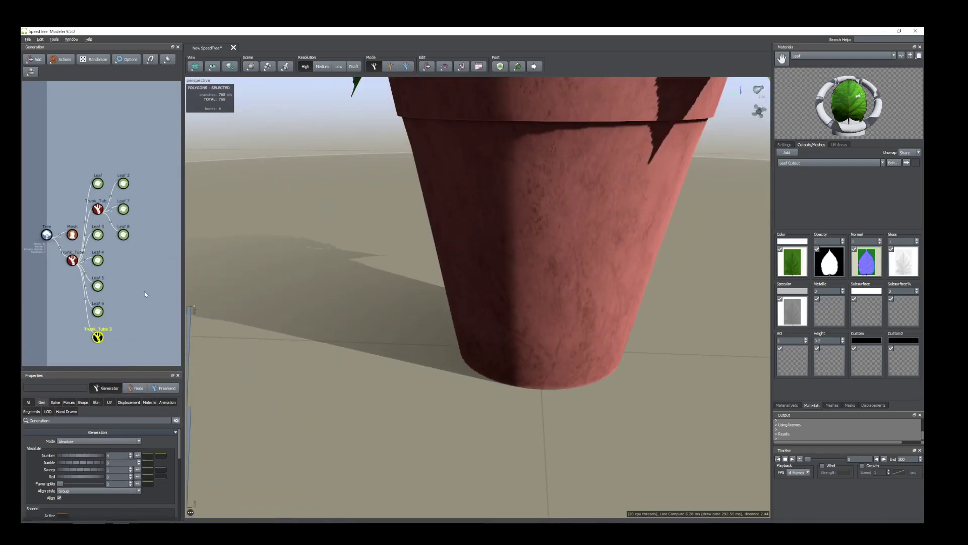
key(z)
drag(524, 216, 528, 272)
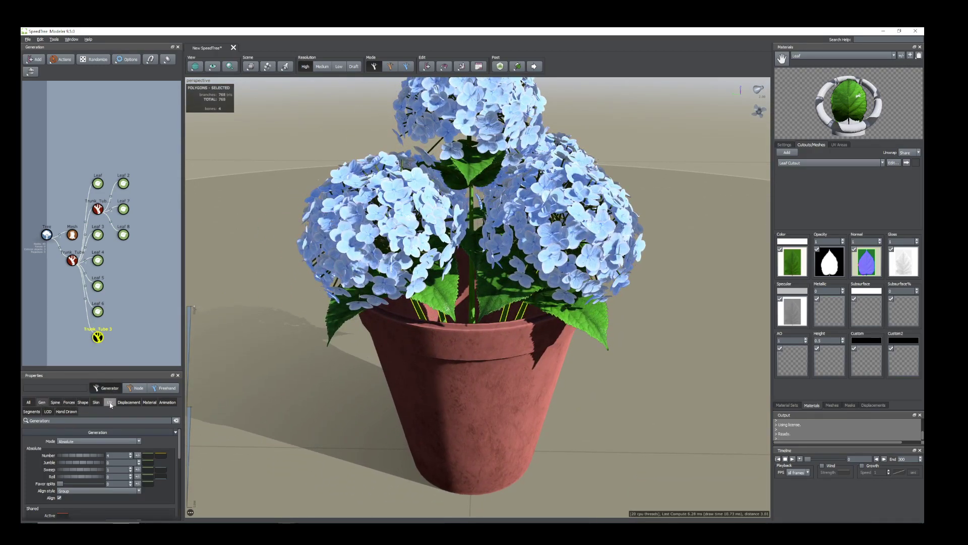
drag(113, 372, 113, 330)
scroll(96, 461, down, 5)
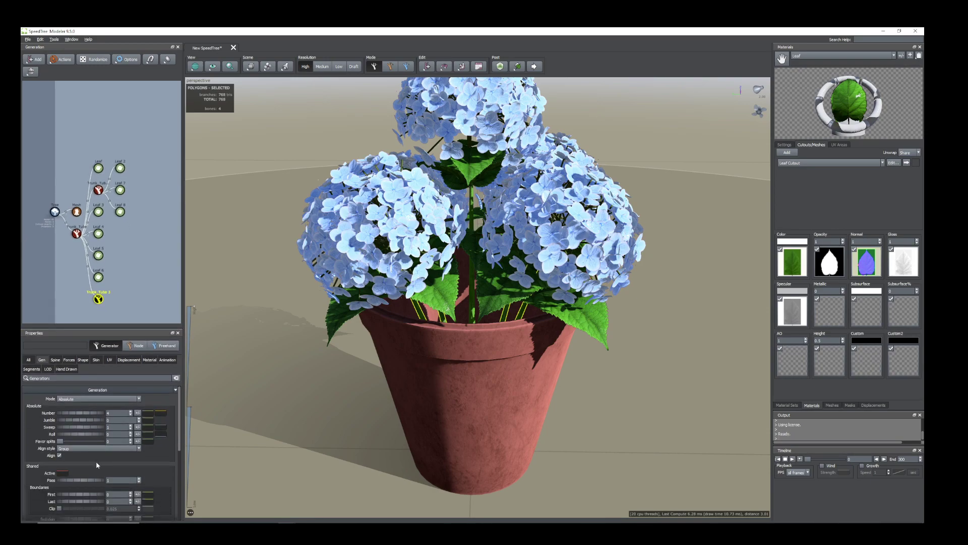
drag(70, 435, 75, 437)
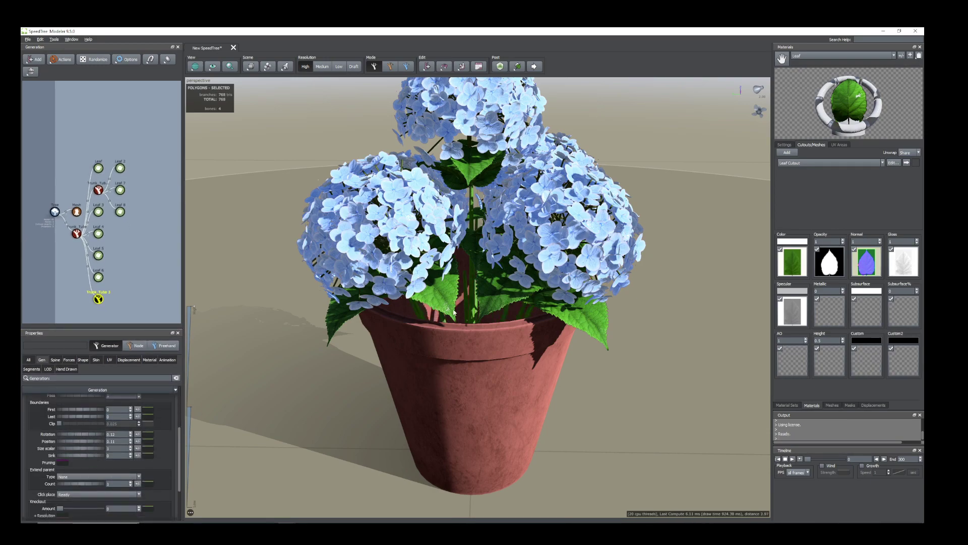
- Set the Trunk_Tube 3 stems' absolute length to about 1.75 and their rotation to about 0.22
click(465, 309)
drag(465, 309, 476, 327)
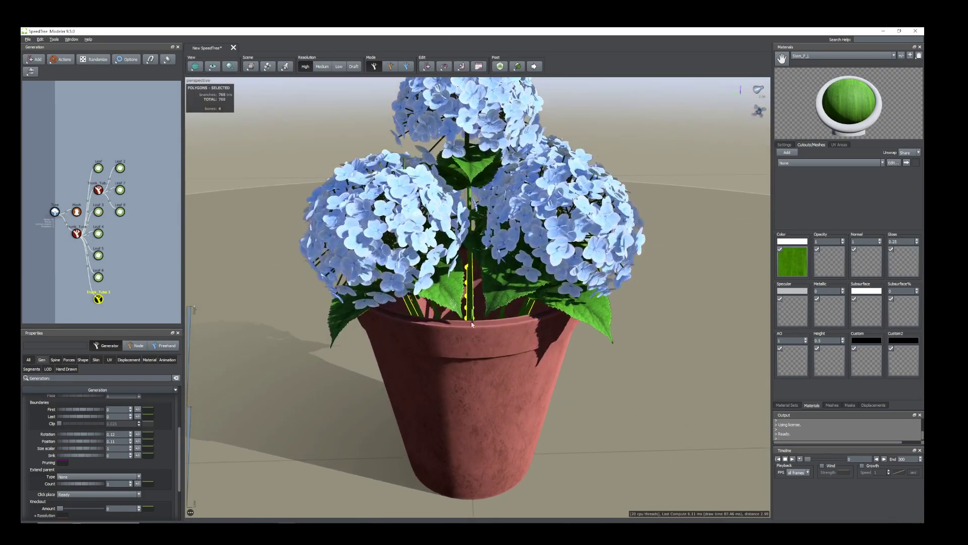
mouse_move(411, 291)
mouse_down()
mouse_move(436, 292)
mouse_move(409, 295)
mouse_up()
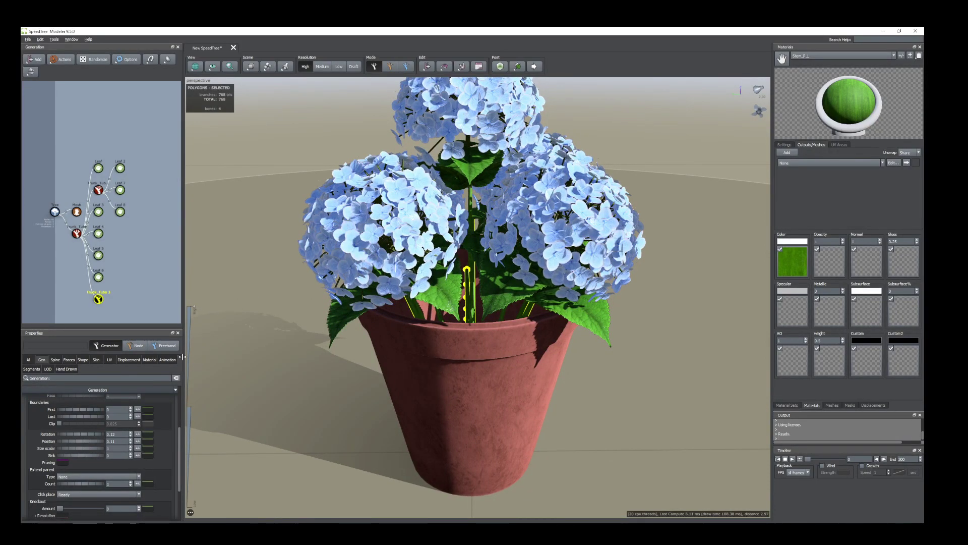
scroll(504, 337, down, 5)
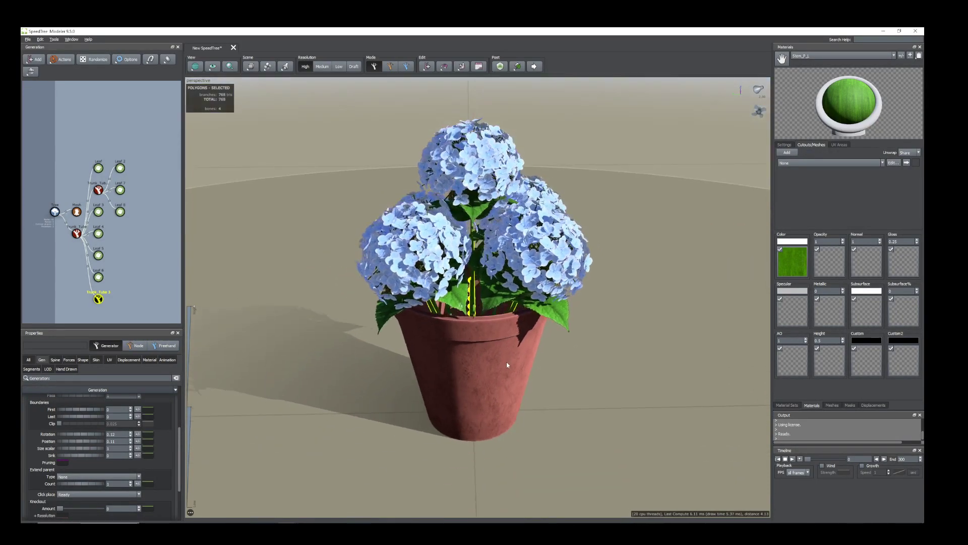
click(54, 359)
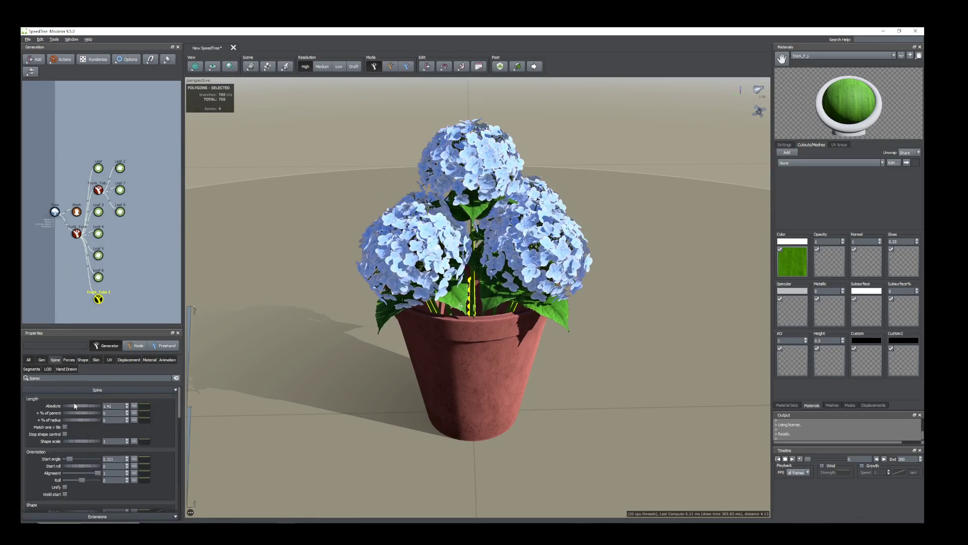
drag(71, 408, 80, 410)
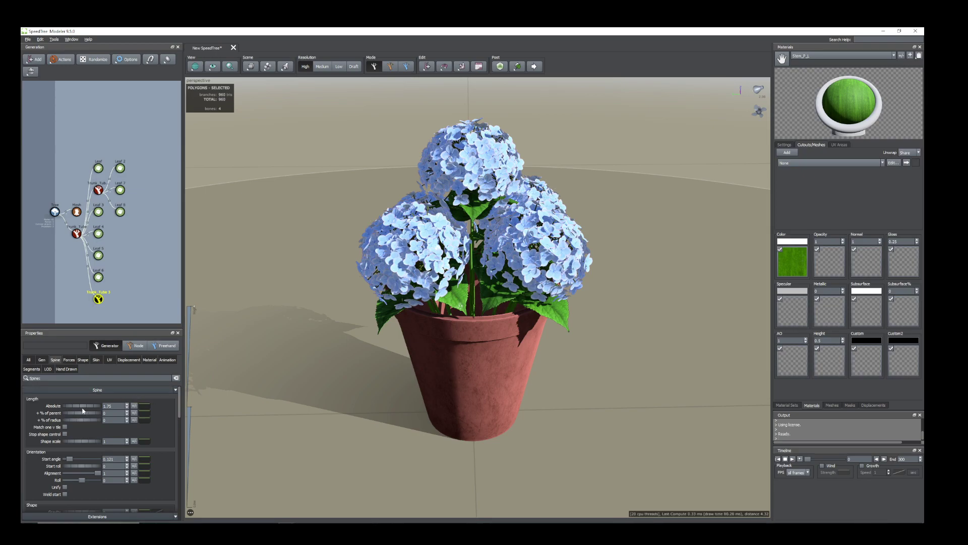
click(42, 360)
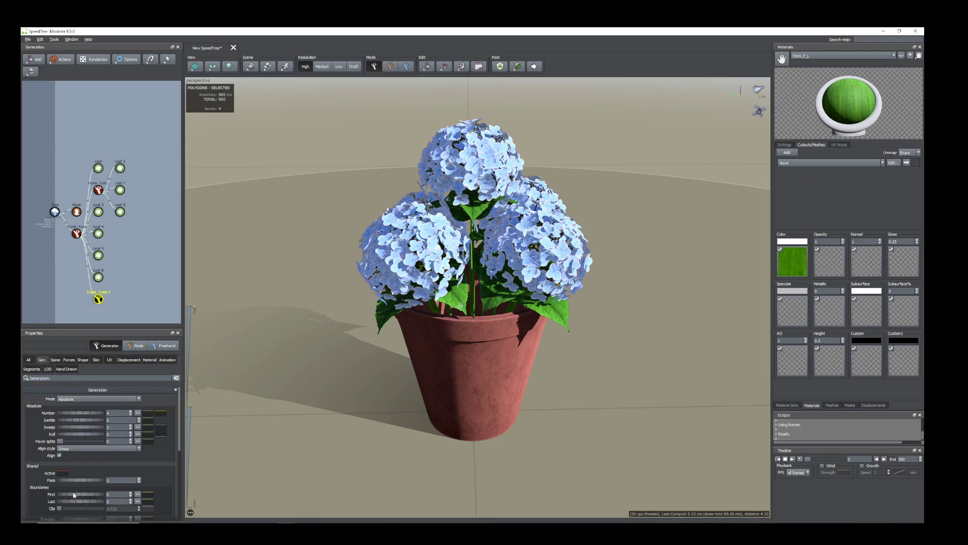
scroll(74, 492, down, 2)
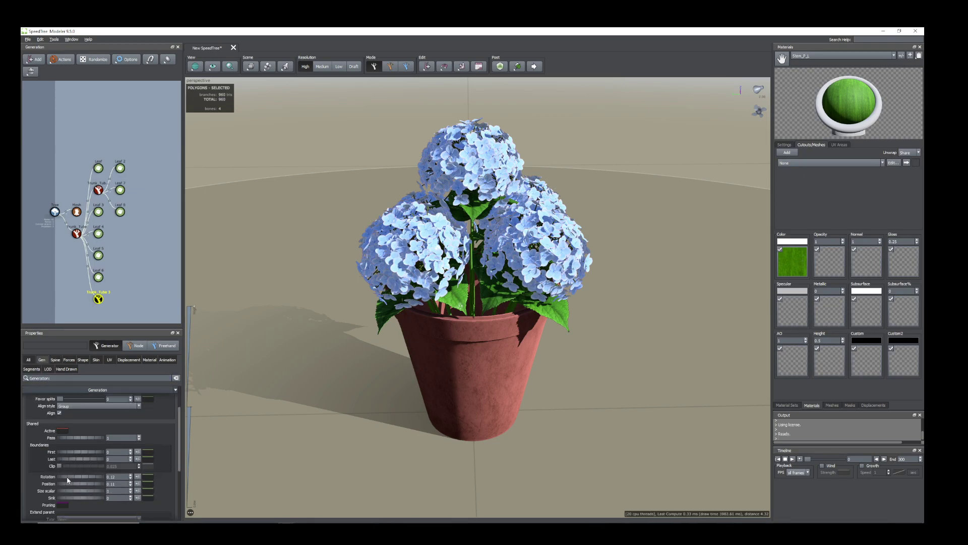
drag(67, 477, 68, 477)
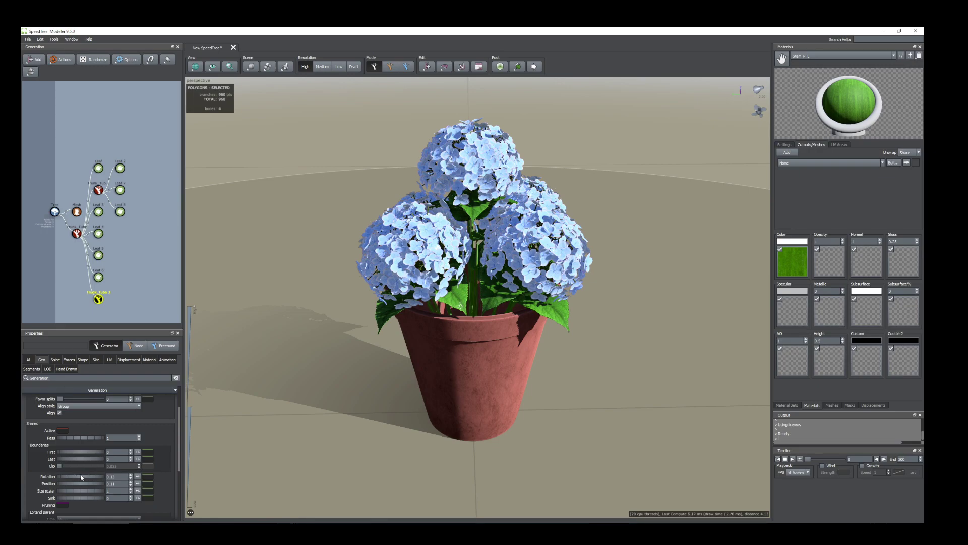
- Taper the Trunk_Tube 3 stems by lowering the end point of their absolute skin radius profile curve
scroll(485, 375, up, 3)
click(484, 257)
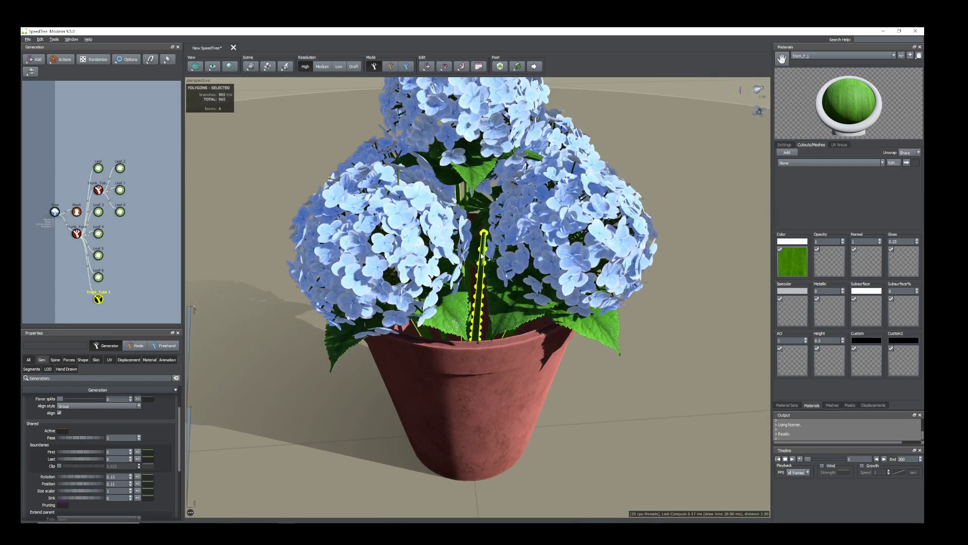
click(96, 360)
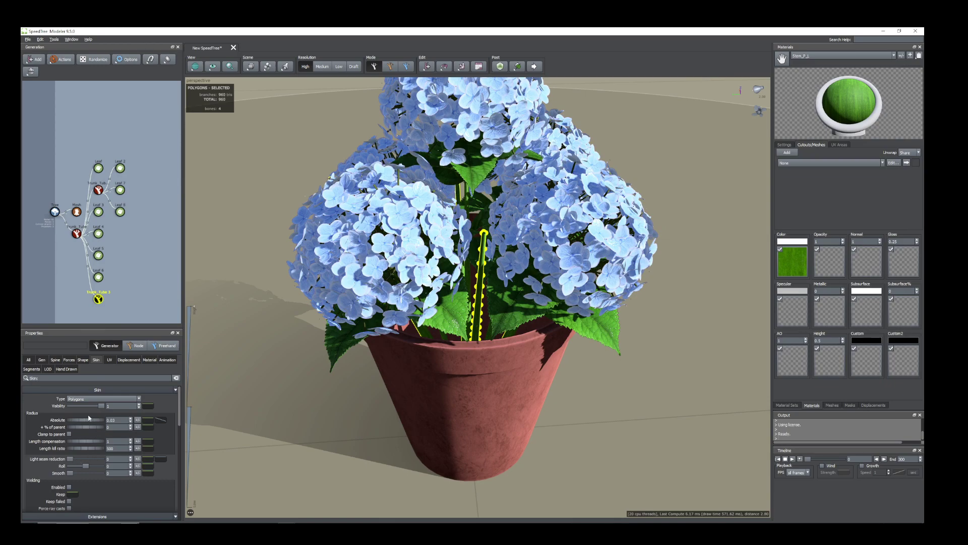
click(161, 420)
drag(336, 484, 336, 497)
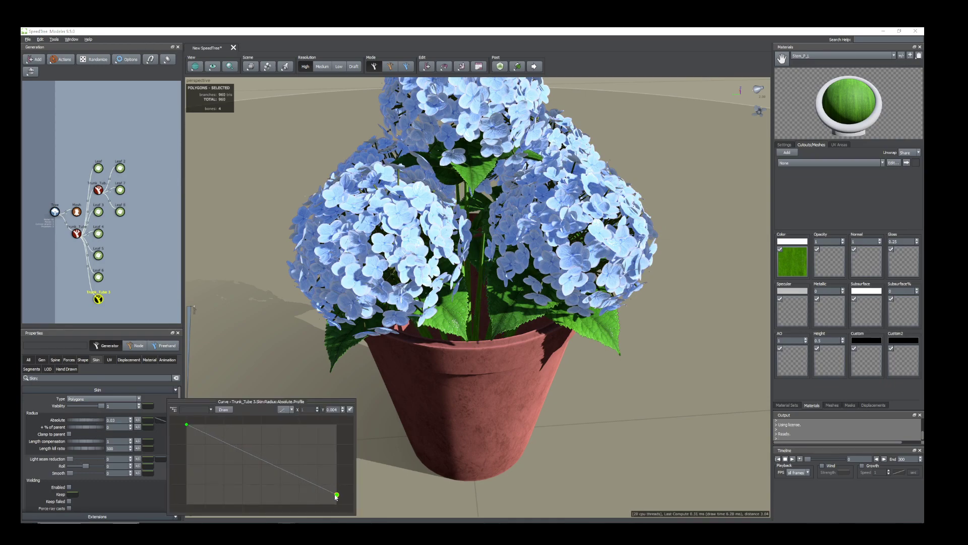
drag(424, 323, 417, 342)
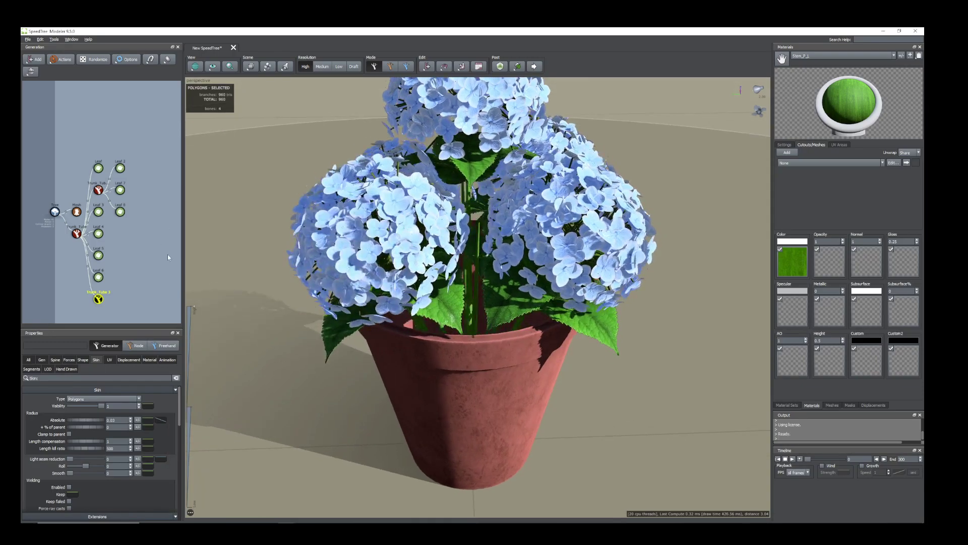
- Duplicate the Leaf 8 generator and attach the copy to the Trunk_Tube 3 generator
click(99, 279)
click(120, 211)
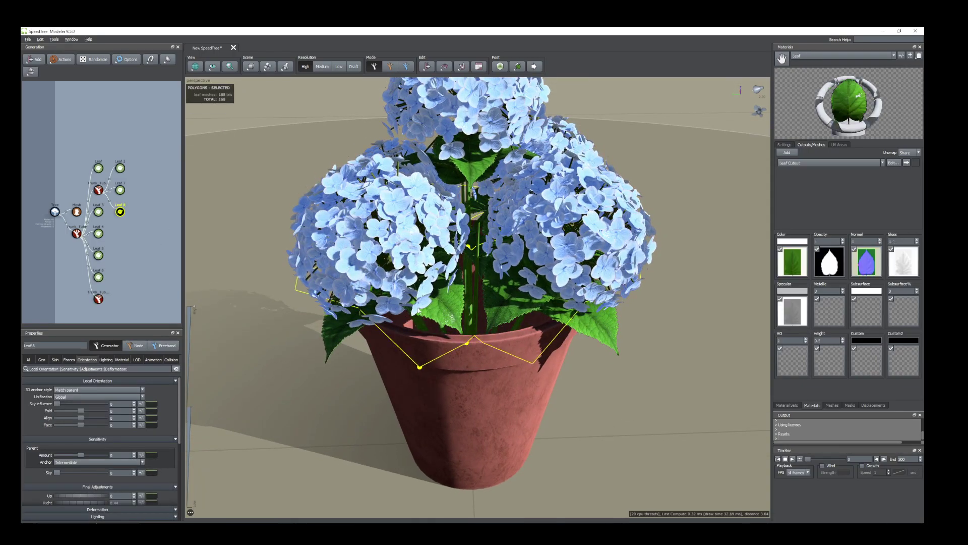
right_click(118, 213)
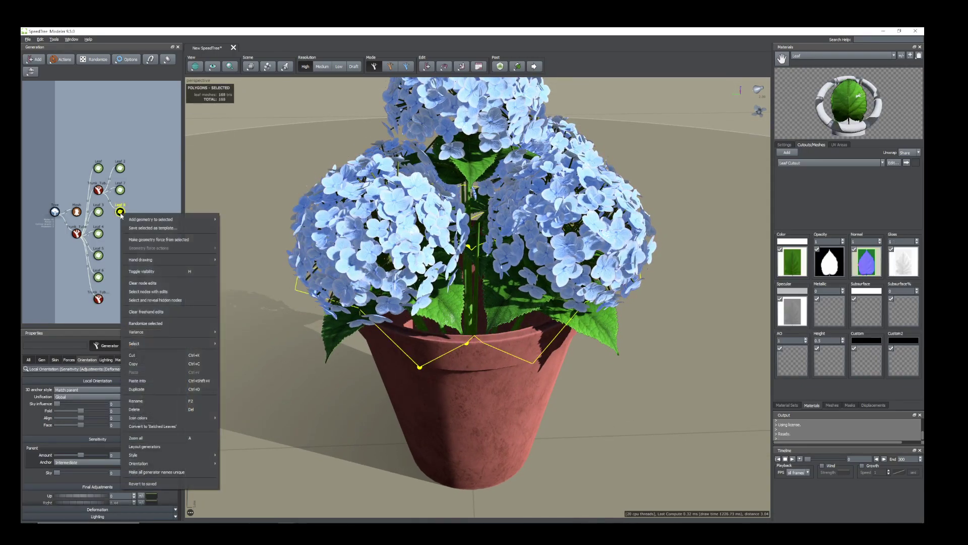
click(151, 392)
drag(121, 256, 100, 301)
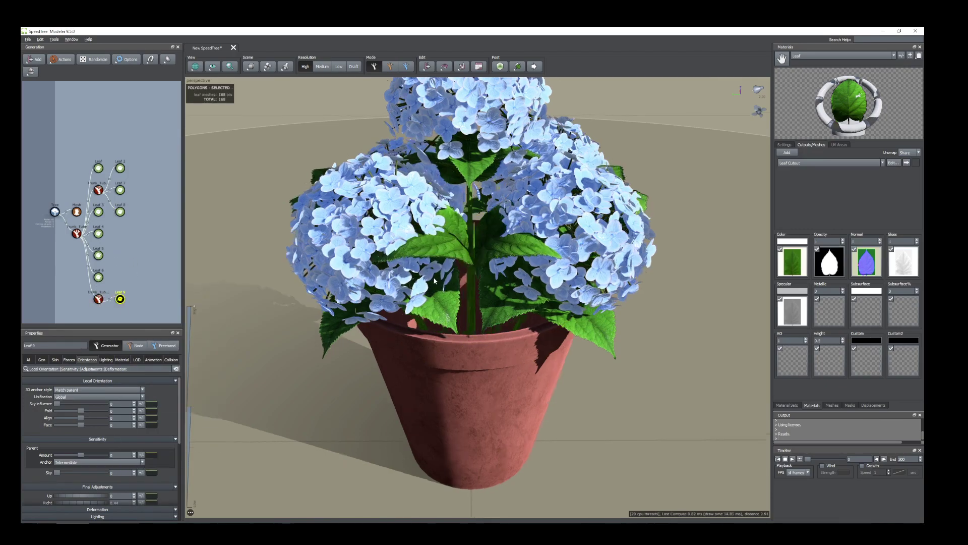
- Set the Leaf 9 generator's rotation to about 0.71 and reduce its leaf size to about 0.4
click(42, 360)
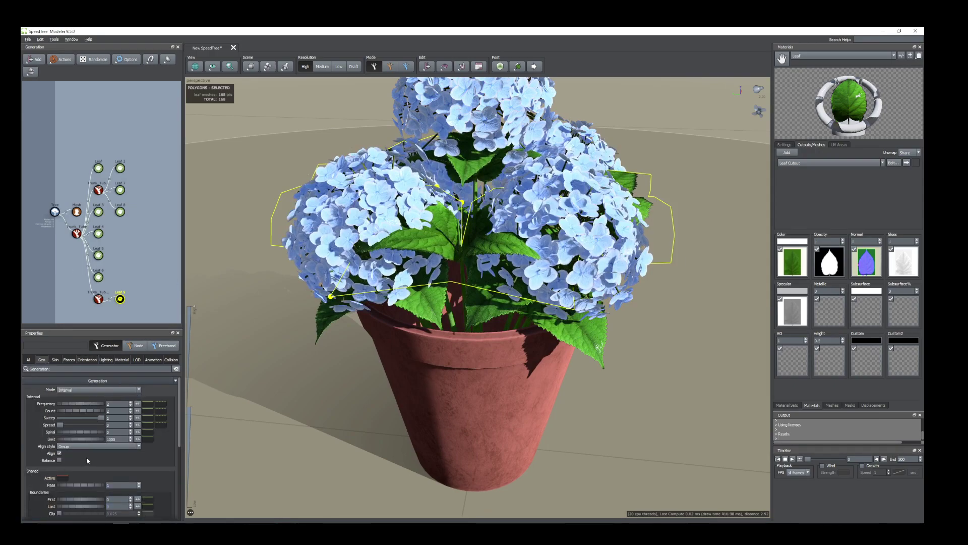
scroll(87, 460, down, 2)
drag(67, 485, 75, 487)
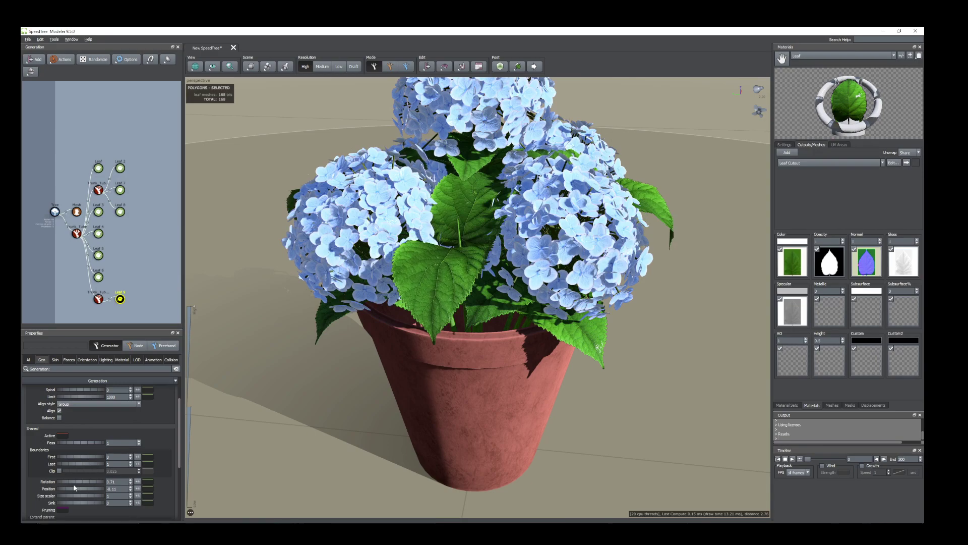
click(55, 360)
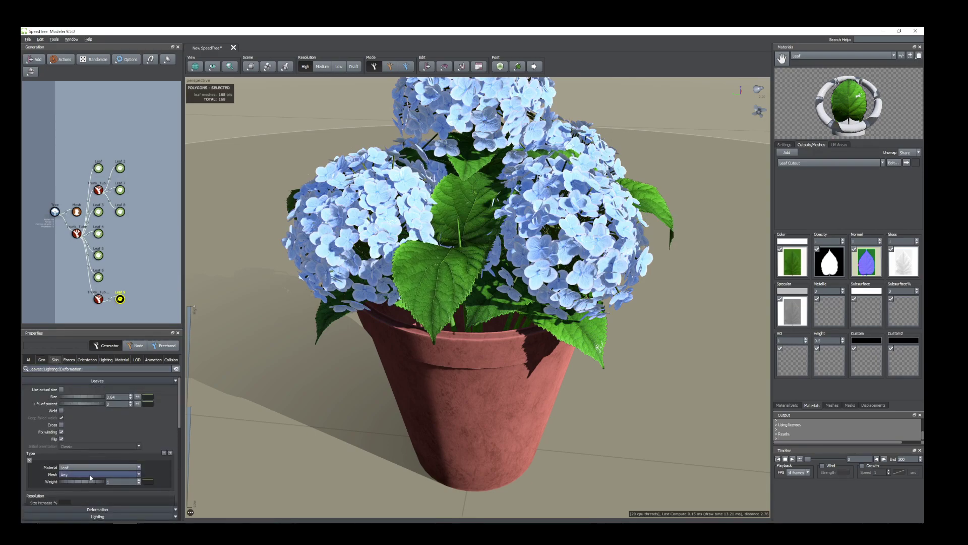
drag(93, 399, 80, 398)
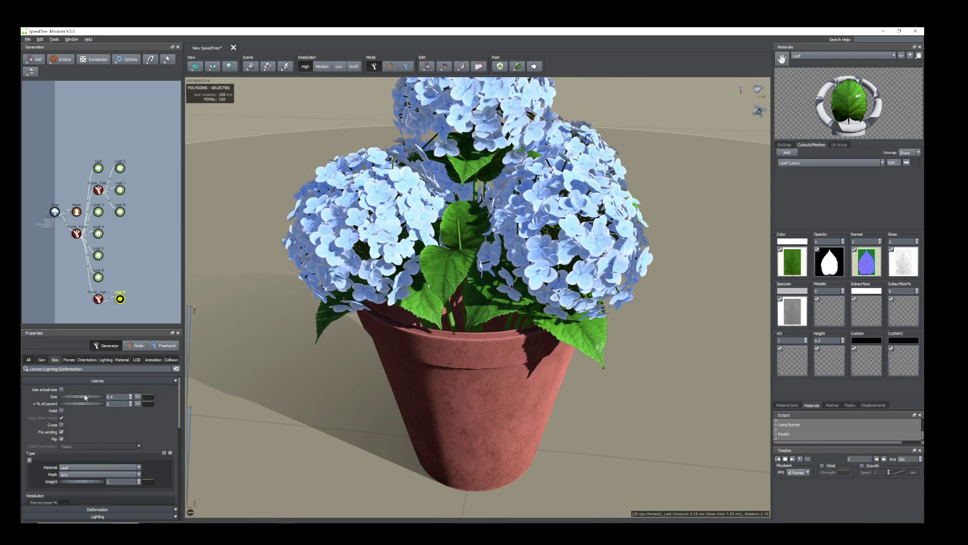
- Move the Leaf 9 leaves down their stems to a position of about -0.19 and set their size to about 0.52
click(42, 360)
scroll(38, 480, up, 1)
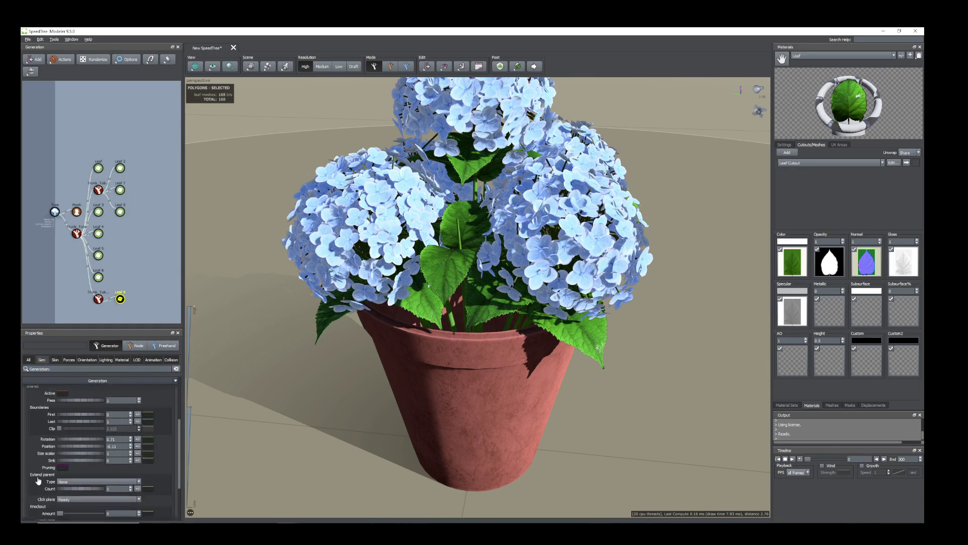
drag(91, 447, 88, 446)
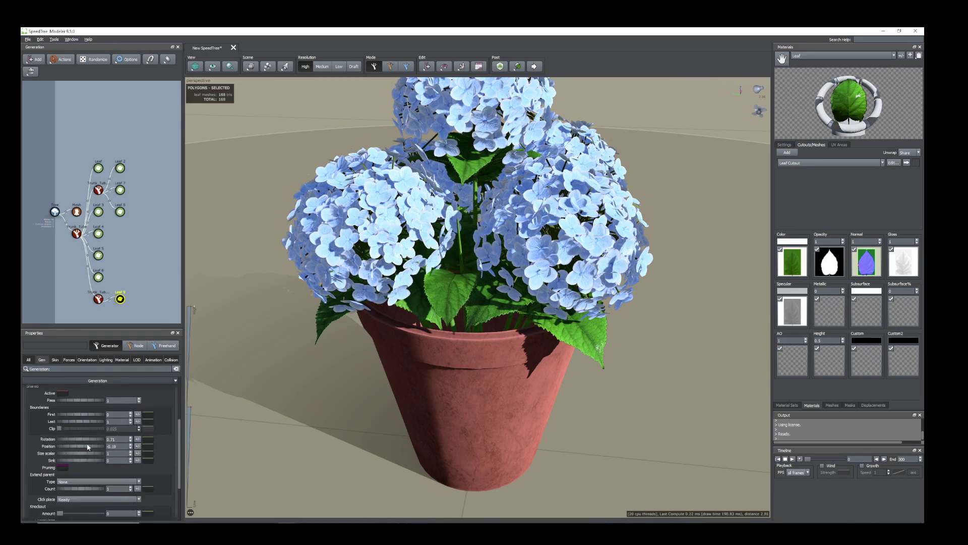
scroll(79, 410, up, 1)
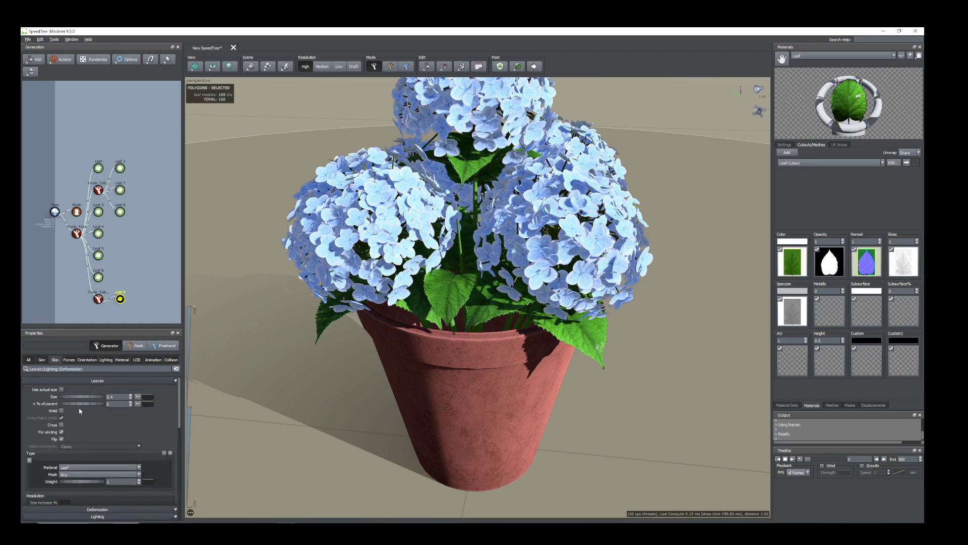
drag(74, 397, 79, 398)
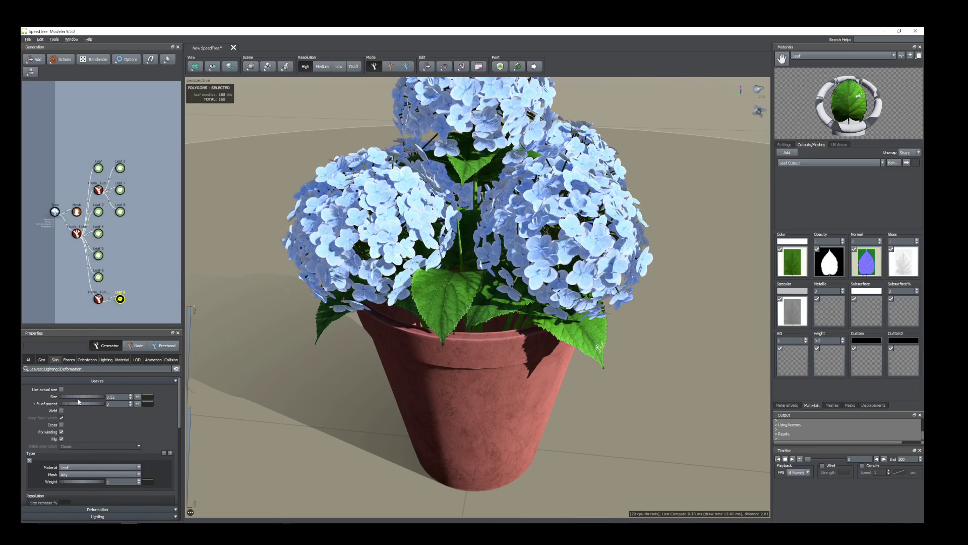
click(459, 291)
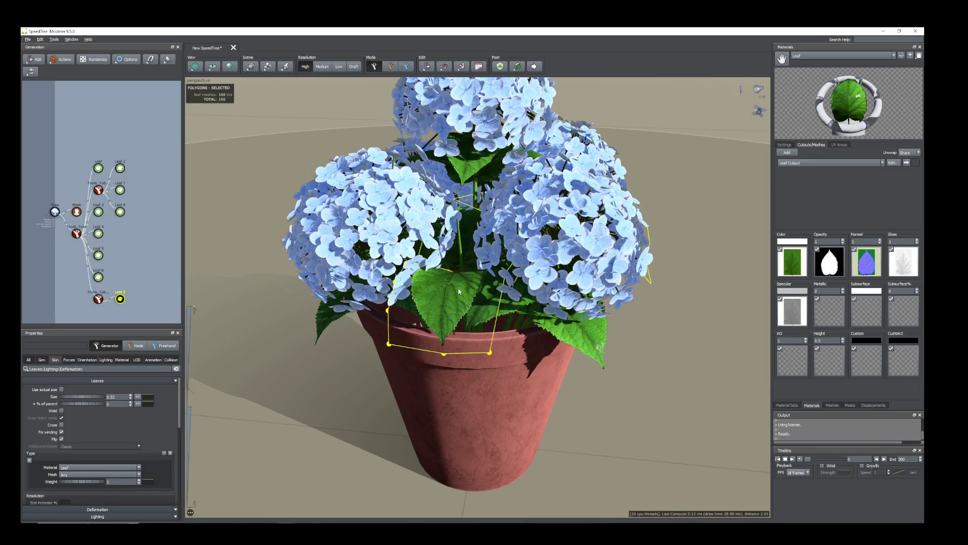
- Enlarge the single Leaf 9 leaf hanging over the front of the pot with a size offset of 0.1
double_click(473, 305)
drag(464, 274, 471, 339)
scroll(474, 342, up, 3)
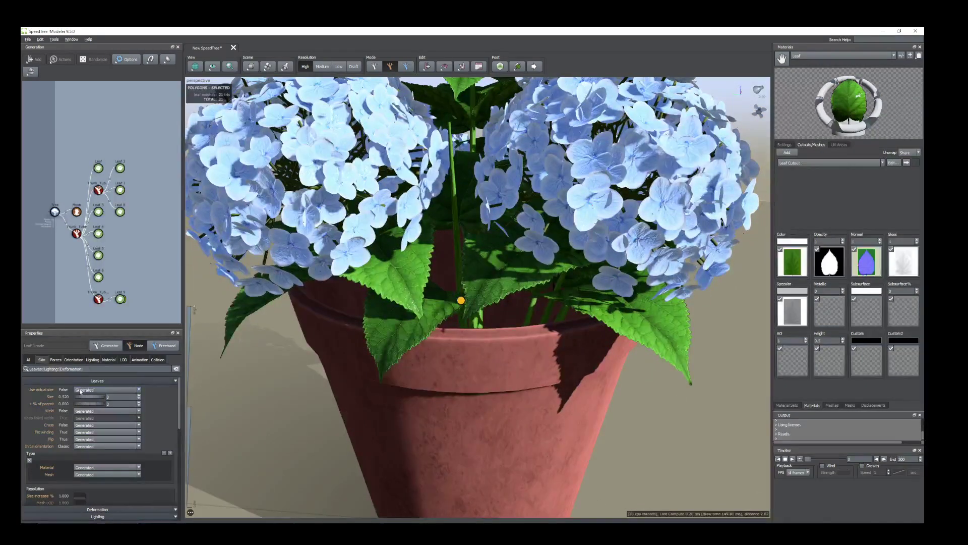
drag(82, 399, 85, 402)
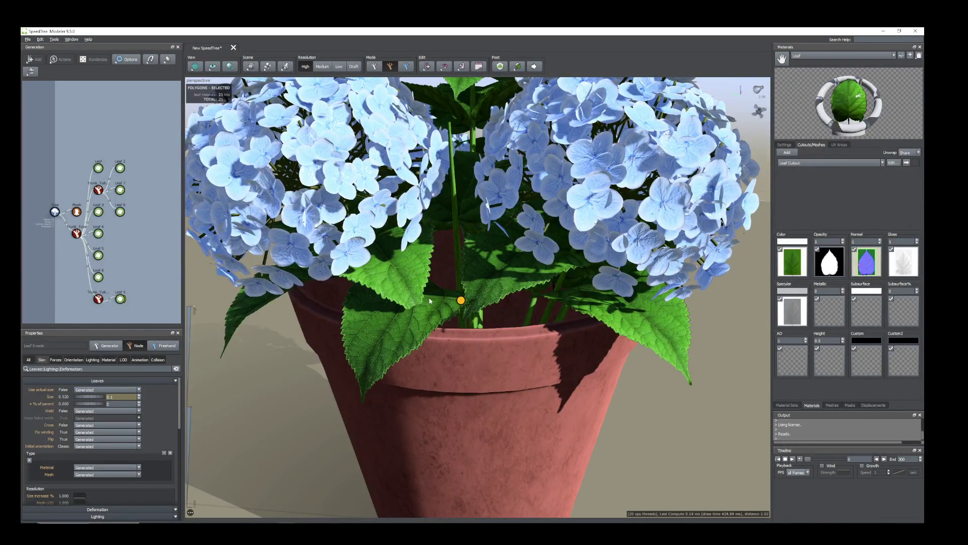
- Examine the leaves around the pot rim from several sides and angles for gaps in the foliage
drag(457, 305, 521, 346)
scroll(471, 369, down, 6)
scroll(521, 345, up, 3)
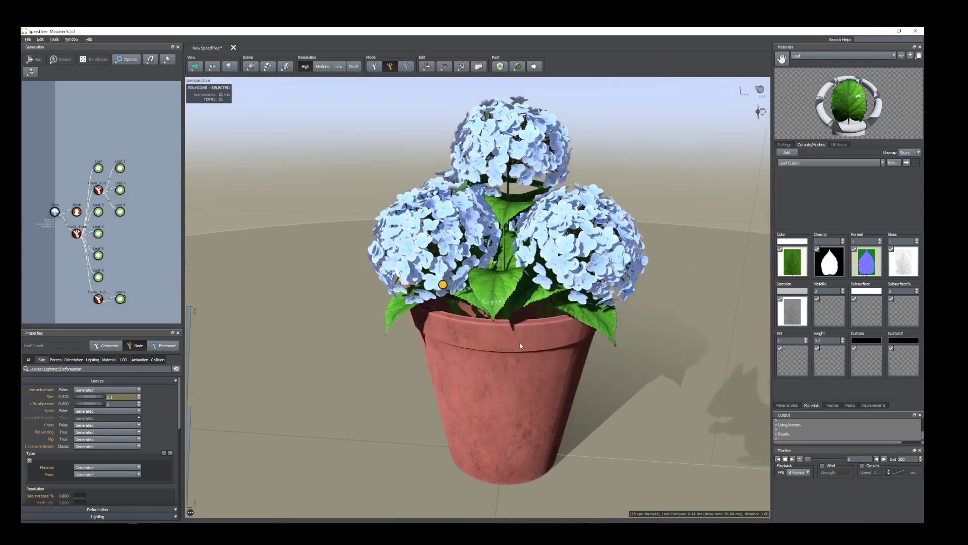
click(482, 306)
drag(452, 291, 449, 316)
click(556, 290)
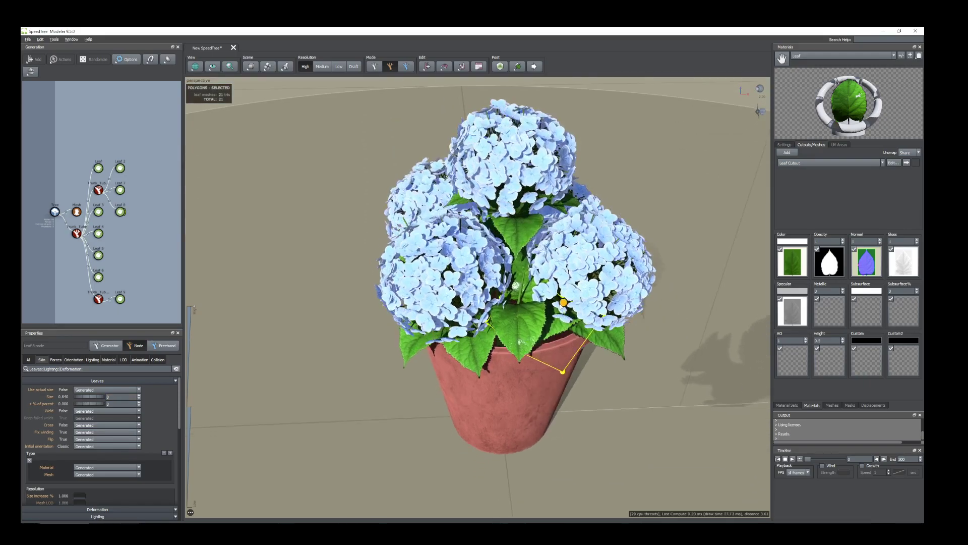
drag(555, 291, 566, 317)
click(510, 285)
drag(506, 272, 624, 328)
click(511, 263)
scroll(502, 284, down, 2)
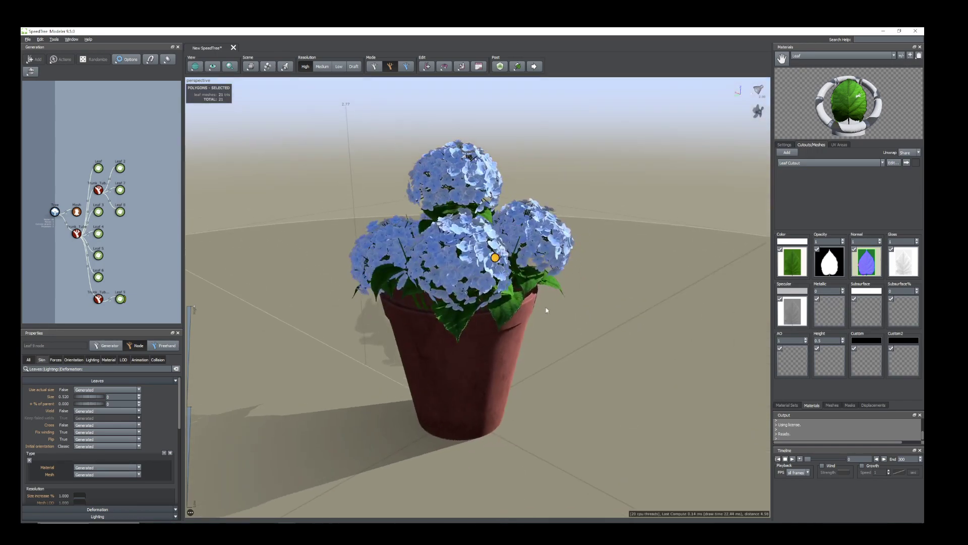
scroll(546, 310, up, 1)
drag(448, 323, 555, 309)
scroll(555, 310, up, 2)
drag(538, 344, 560, 361)
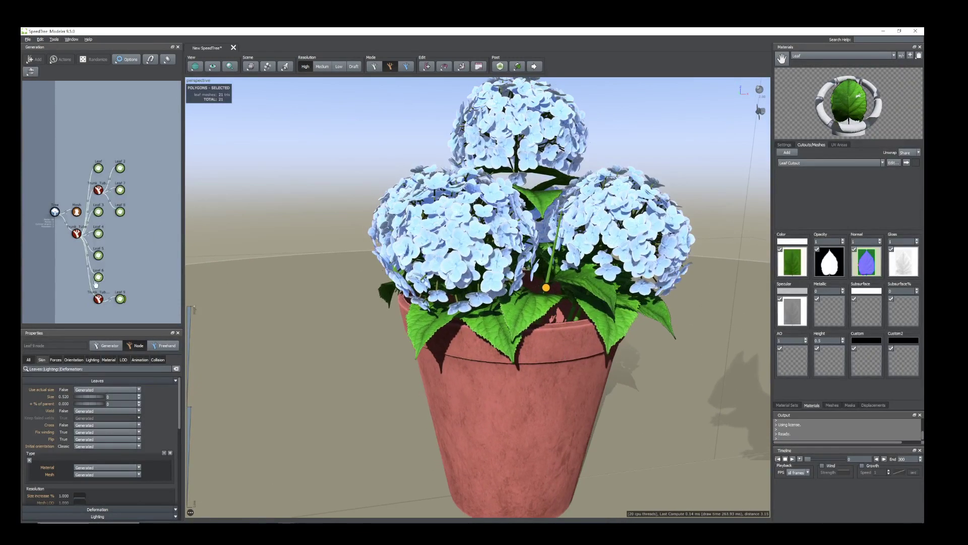
- Duplicate the Leaf 9 generator on the Trunk_Tube 3 stems and set the copy's leaf size to about 0.43
right_click(119, 300)
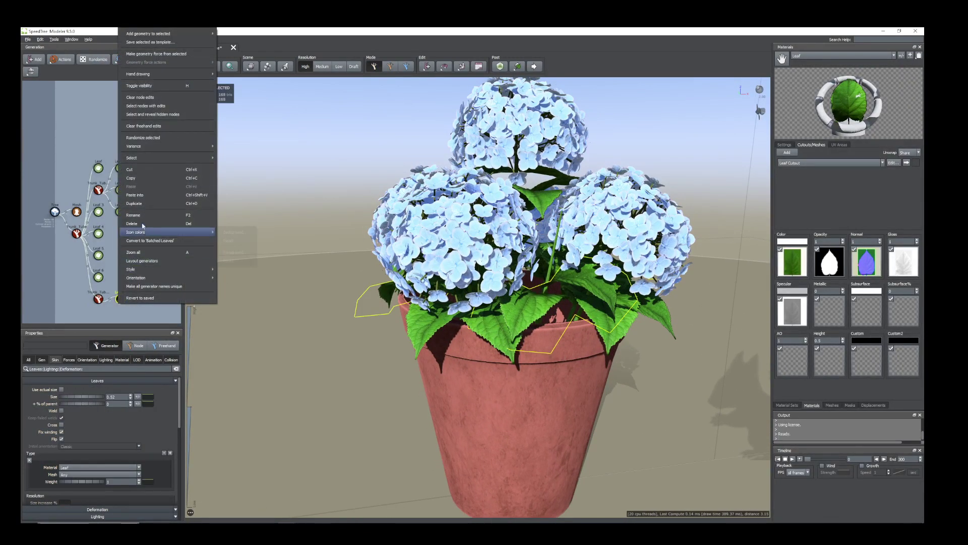
click(135, 203)
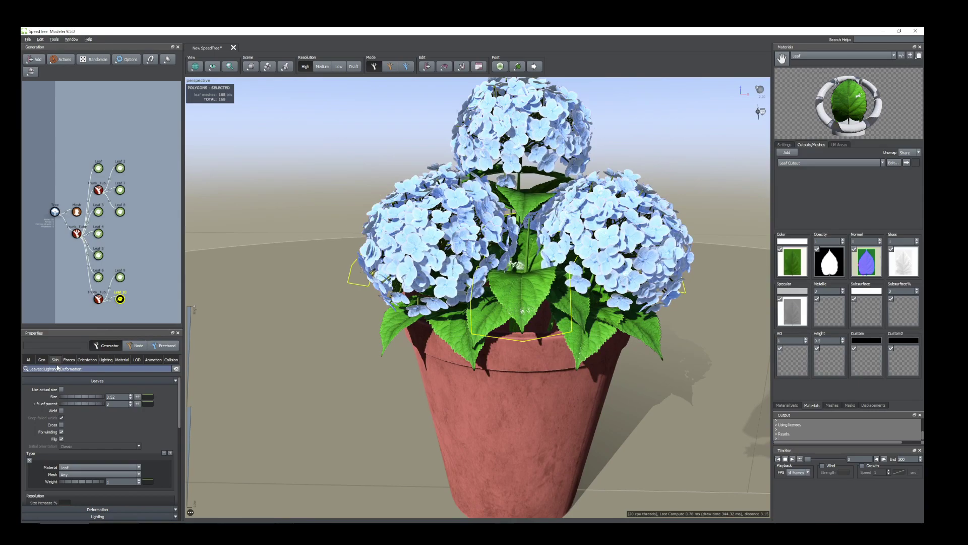
drag(97, 399, 94, 398)
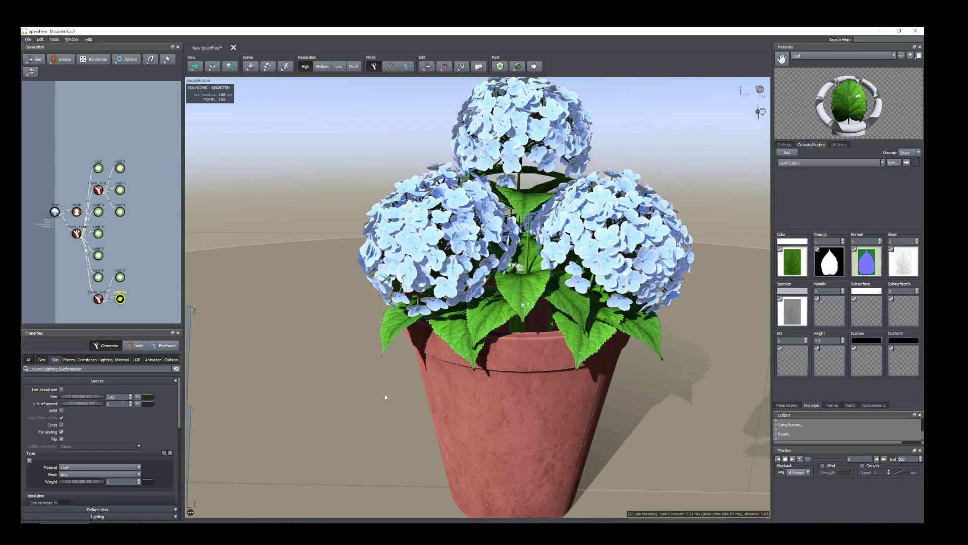
drag(483, 370, 536, 305)
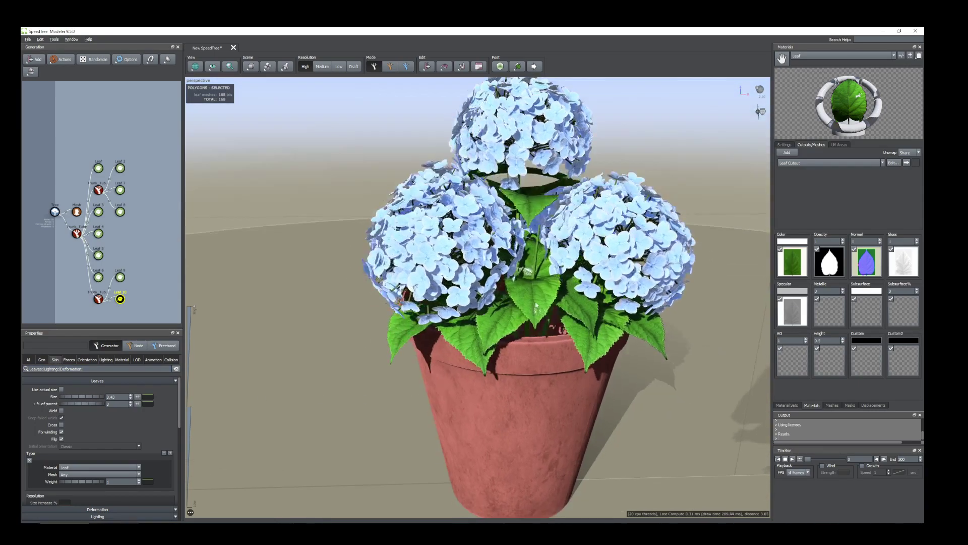
- Reposition and turn individual Leaf 10 leaves at the front to fill the gap above the pot rim
click(539, 275)
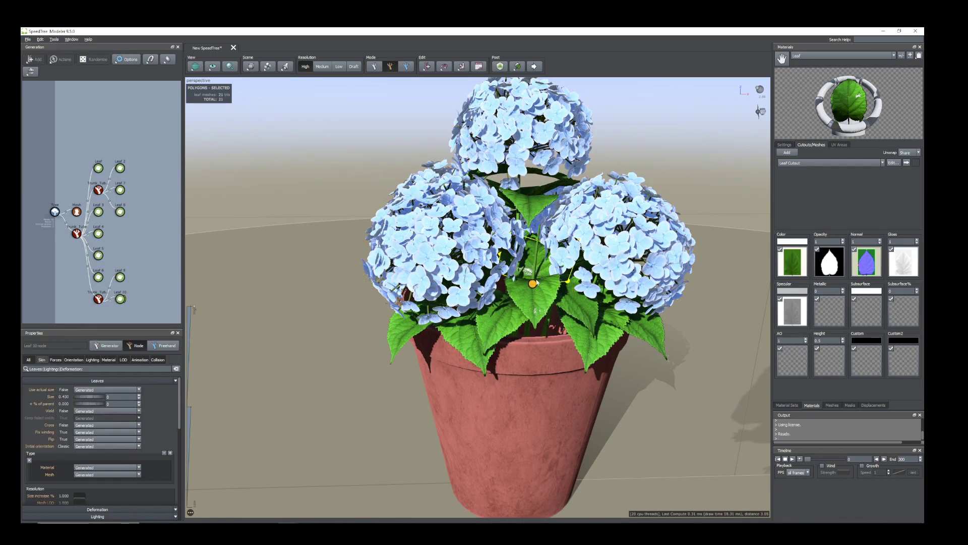
drag(584, 360, 427, 328)
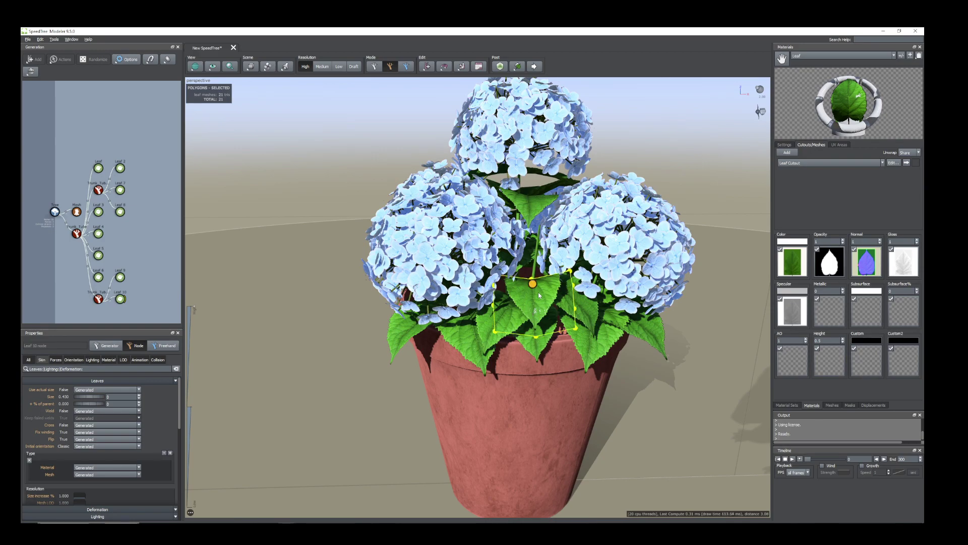
drag(531, 283, 545, 289)
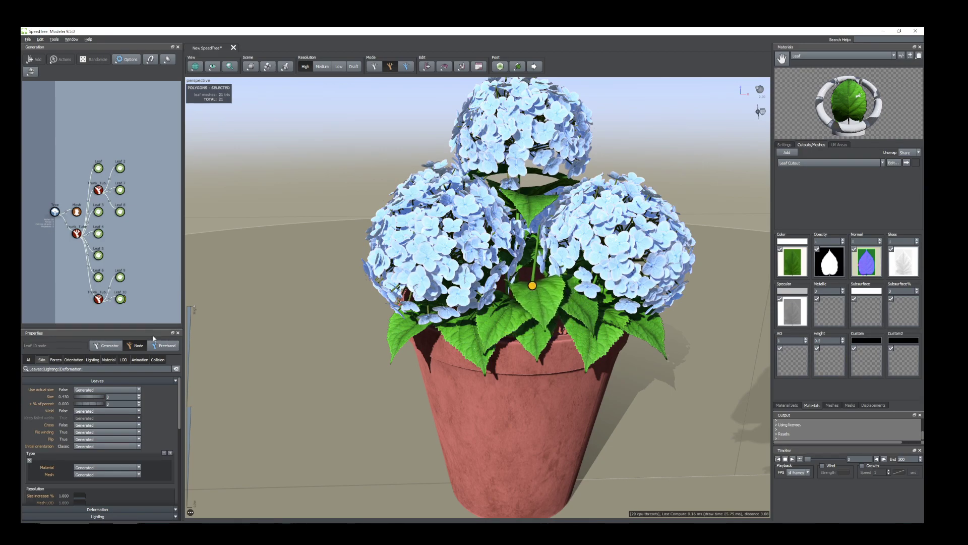
- Twist the upper front leaf by about 0.37 and the leaf over the rim beside it by about -0.33
click(74, 360)
scroll(76, 474, down, 3)
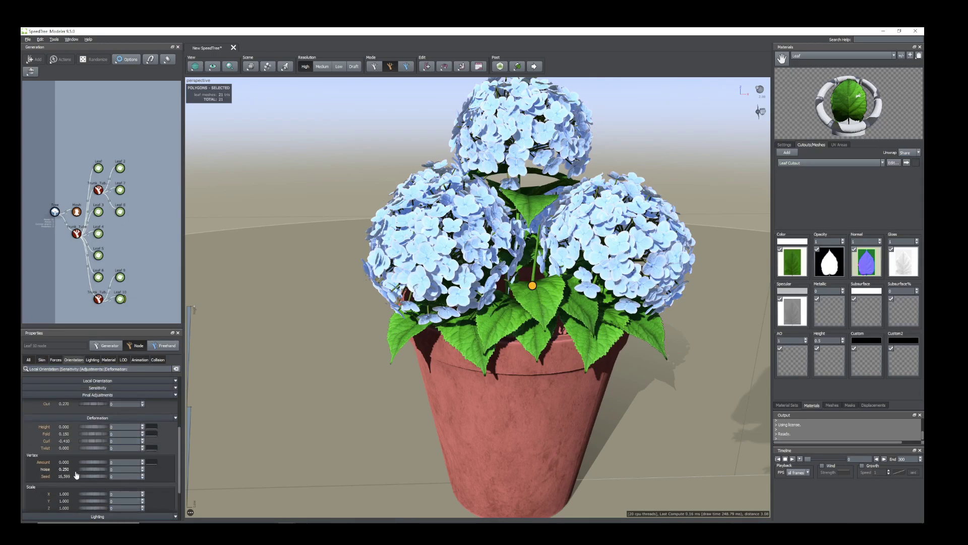
drag(79, 448, 91, 453)
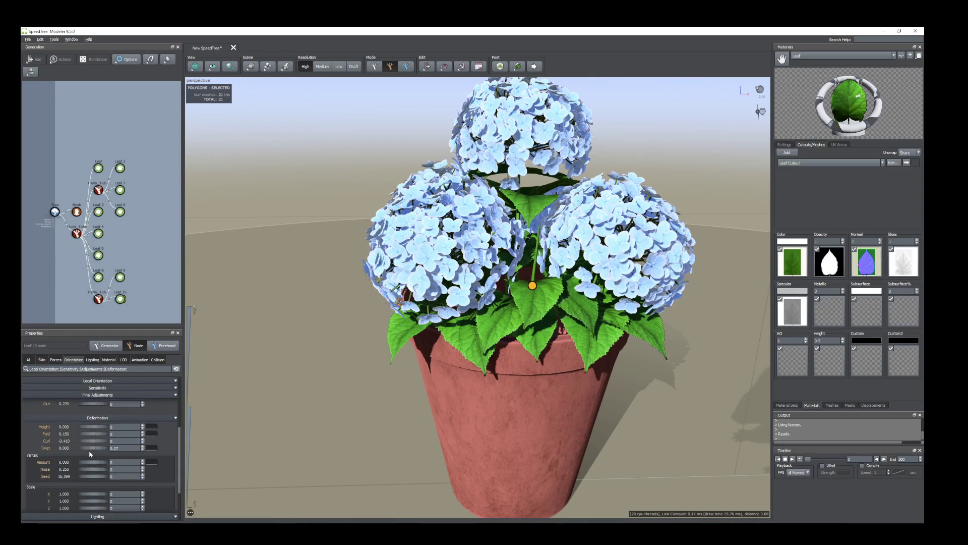
click(466, 352)
drag(91, 450, 83, 451)
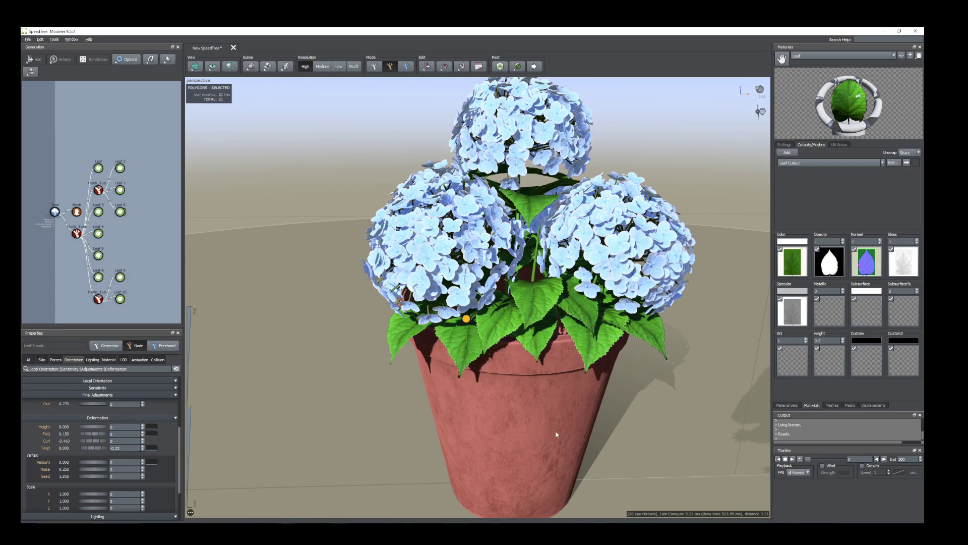
- Enlarge the small lower front Leaf 10 leaf over the pot rim with a size offset of about 0.12
scroll(579, 353, down, 3)
scroll(548, 309, up, 4)
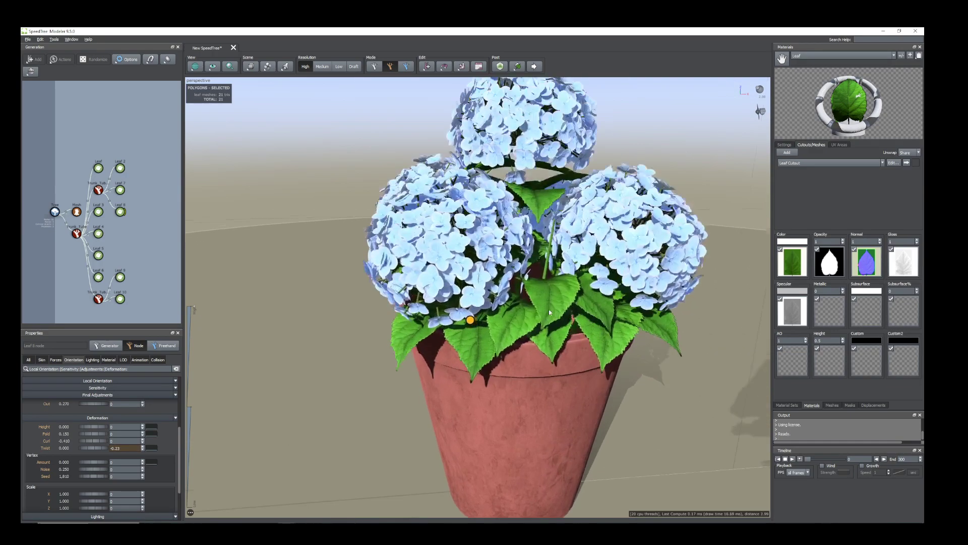
drag(535, 355, 527, 353)
click(540, 345)
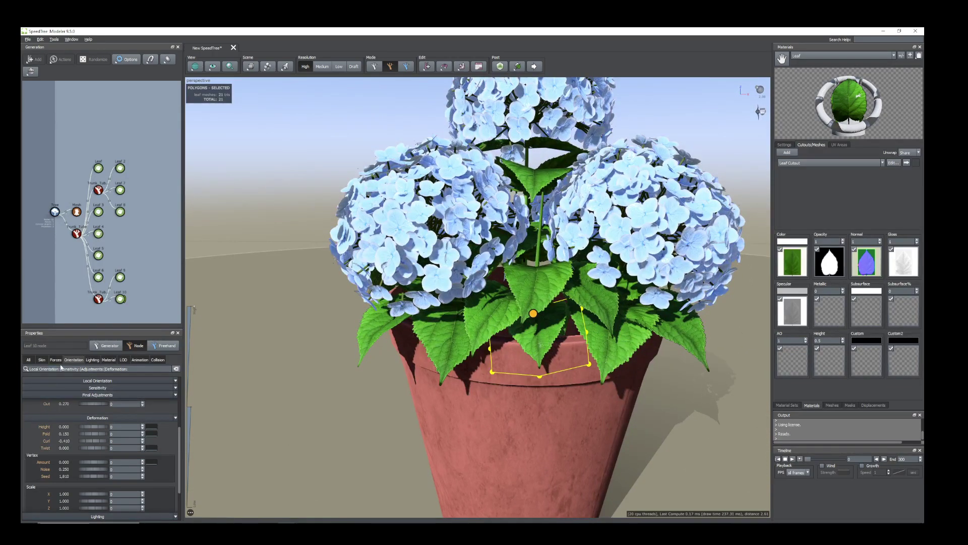
click(41, 360)
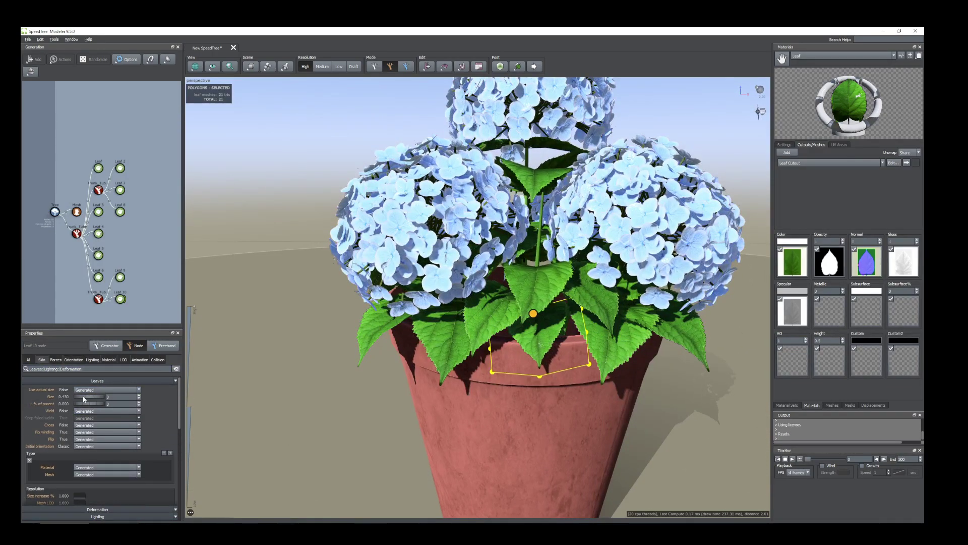
drag(84, 399, 87, 400)
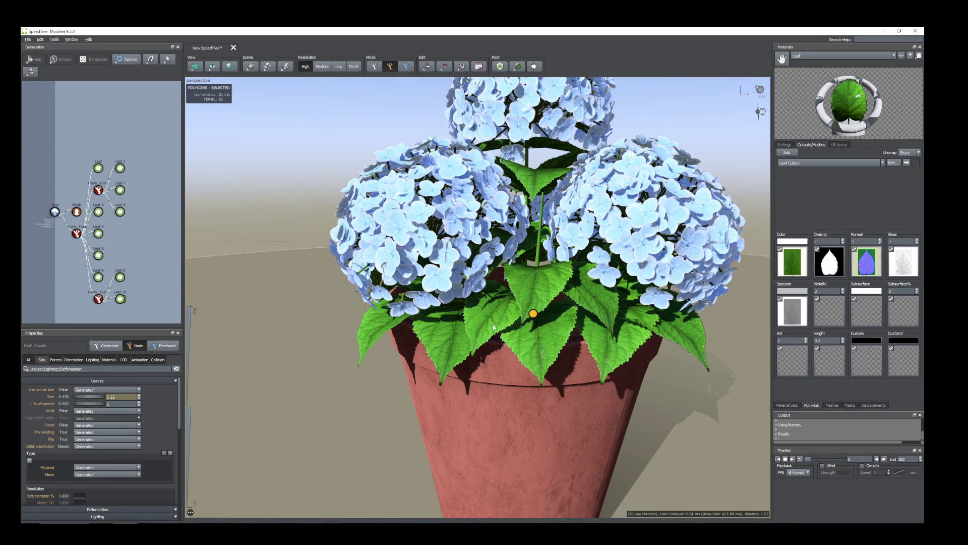
scroll(539, 328, down, 3)
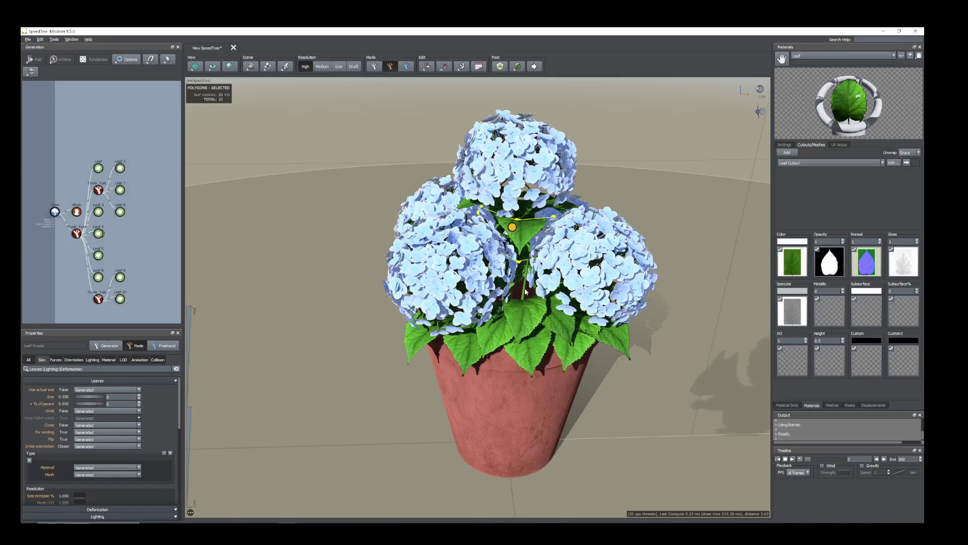
click(524, 304)
scroll(524, 305, up, 3)
click(562, 340)
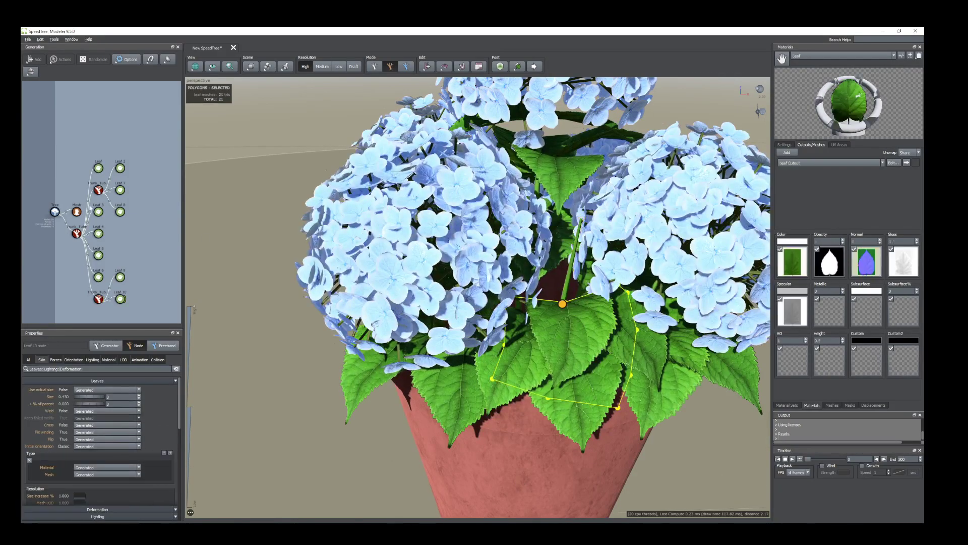
right_click(120, 300)
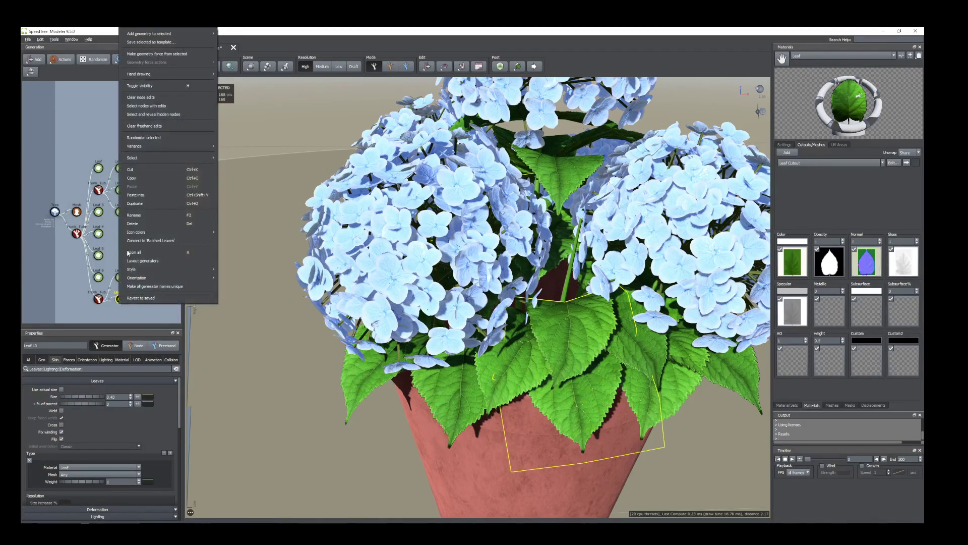
click(153, 216)
click(492, 287)
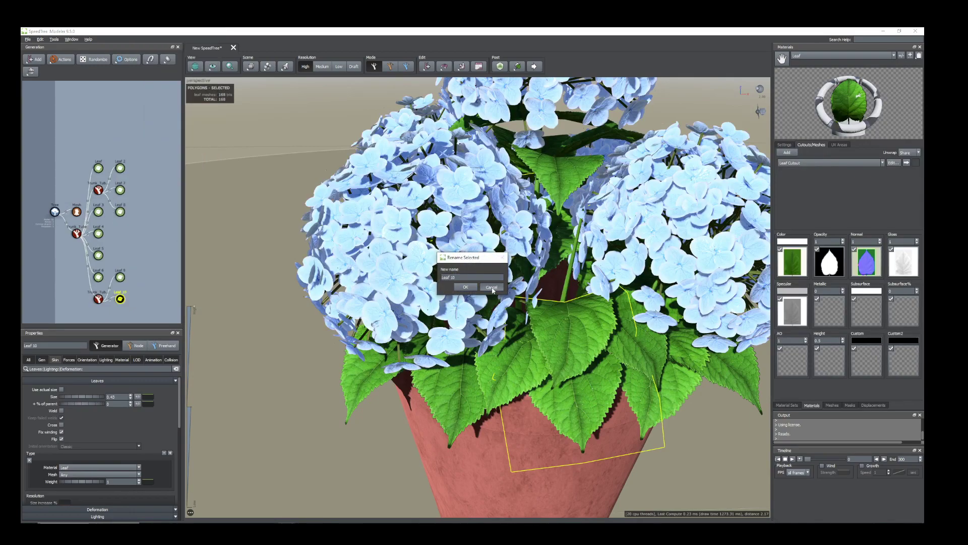
- Duplicate the Leaf 10 generator on the Trunk_Tube 3 stems and move the copied leaves up to a position of about -0.13
right_click(119, 304)
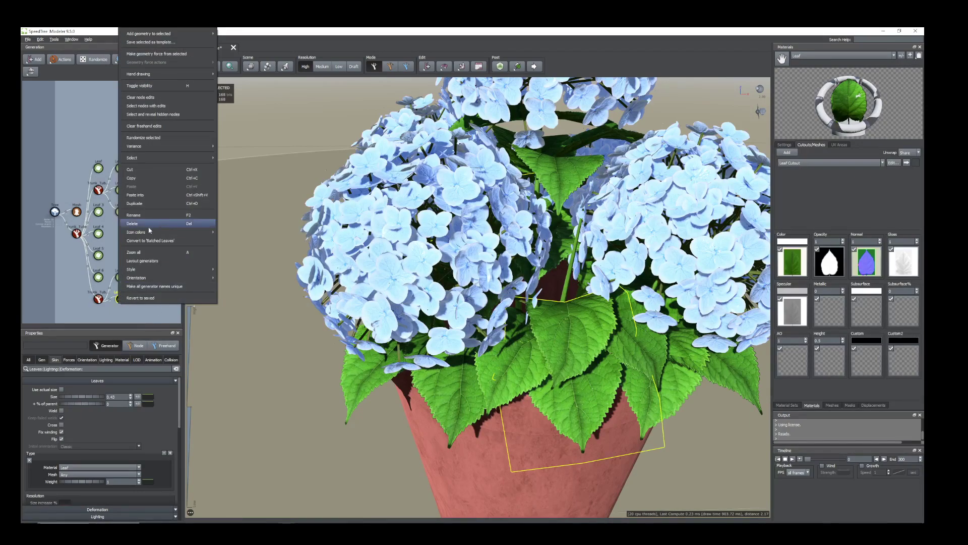
click(146, 204)
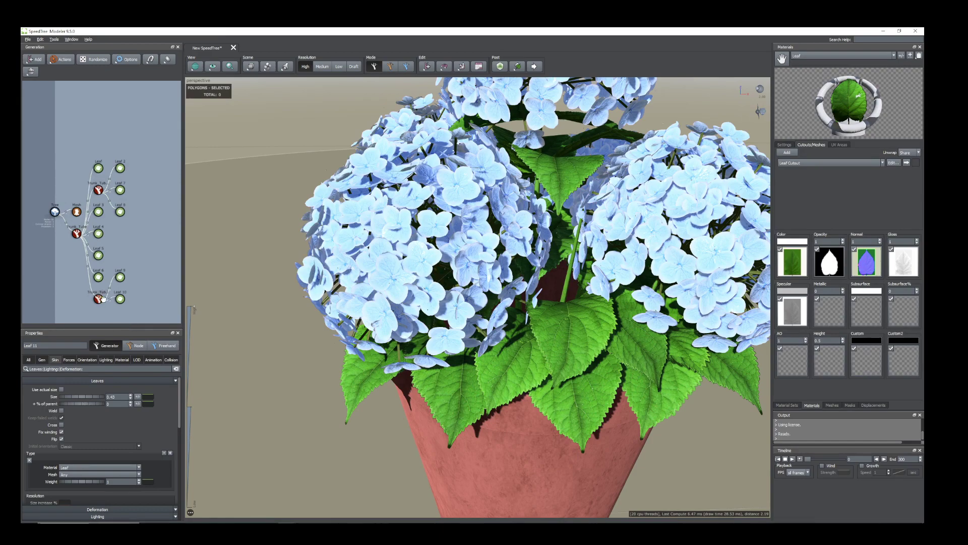
click(41, 360)
scroll(71, 461, down, 3)
drag(65, 468, 69, 464)
- Set the Leaf 11 generator's leaf size to about 0.22 and its rotation to about 0.81
click(54, 359)
drag(91, 399, 85, 398)
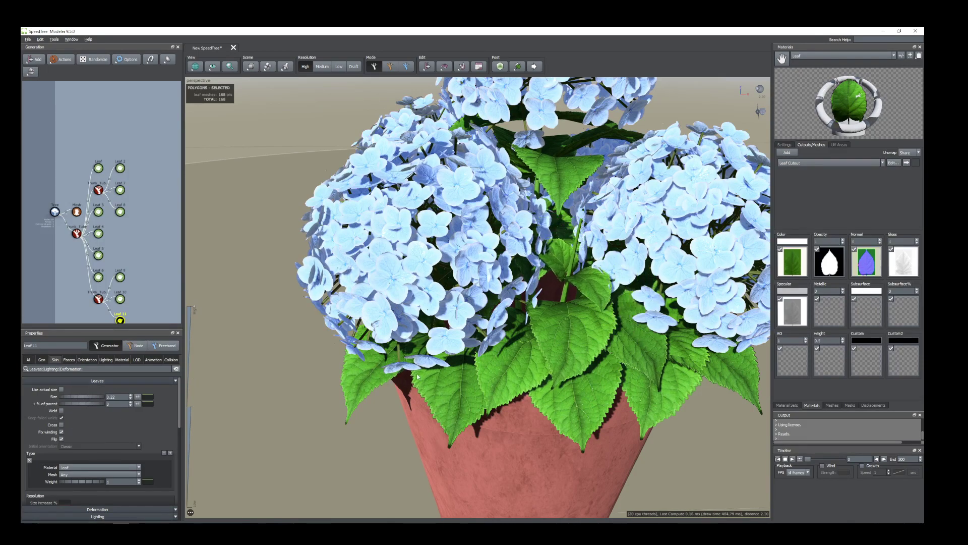
click(42, 359)
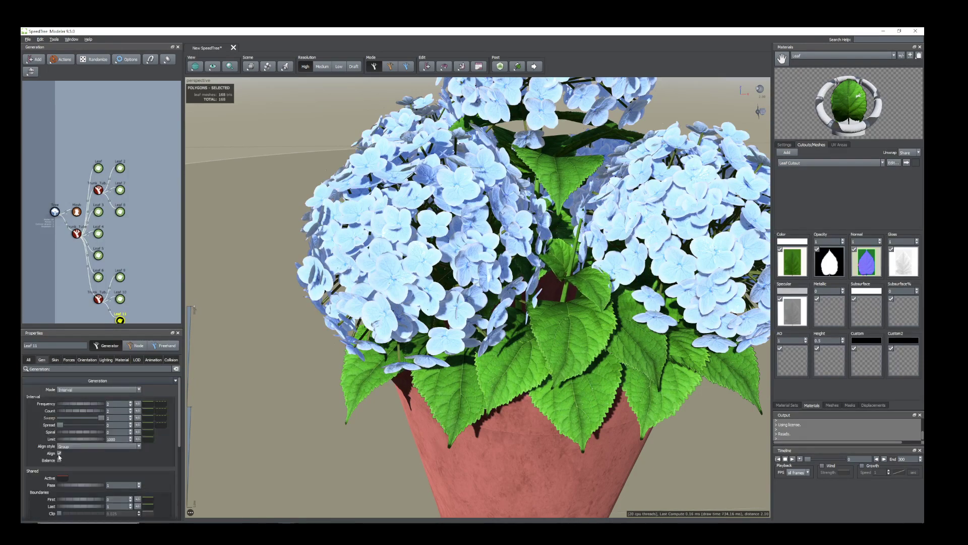
scroll(65, 469, up, 2)
drag(93, 464, 92, 462)
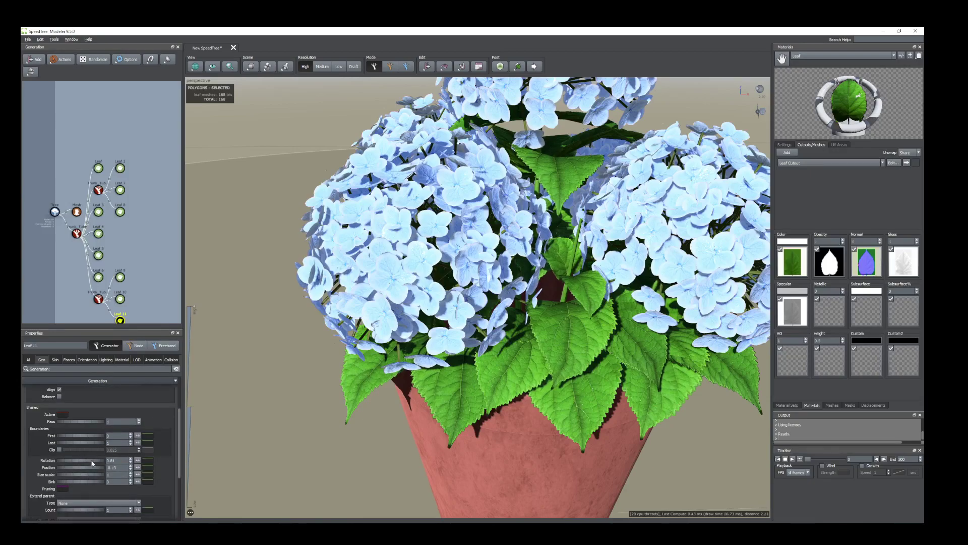
click(594, 285)
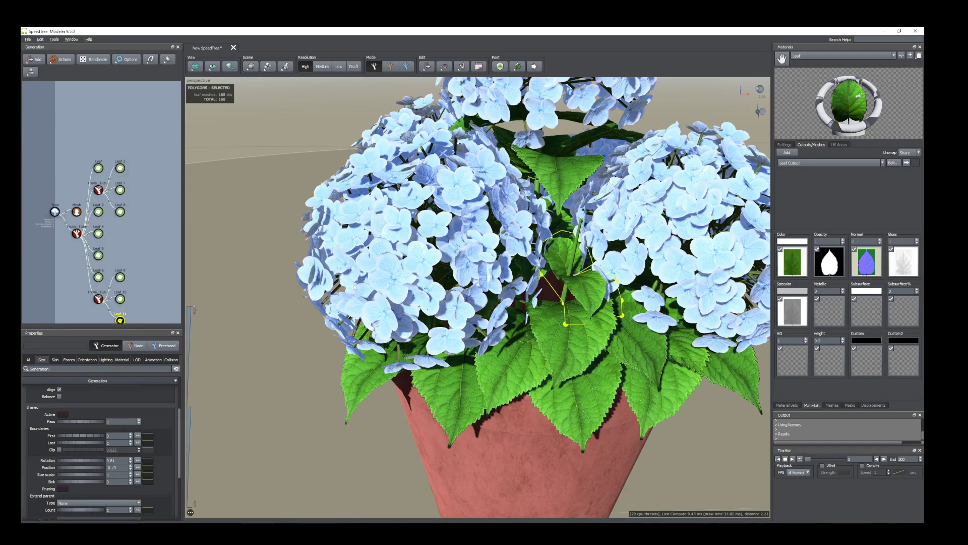
- Duplicate the Leaf 11 generator and attach the copy to the Trunk_Tube 3 generator
scroll(152, 284, up, 1)
middle_drag(152, 283, 153, 229)
scroll(152, 228, up, 2)
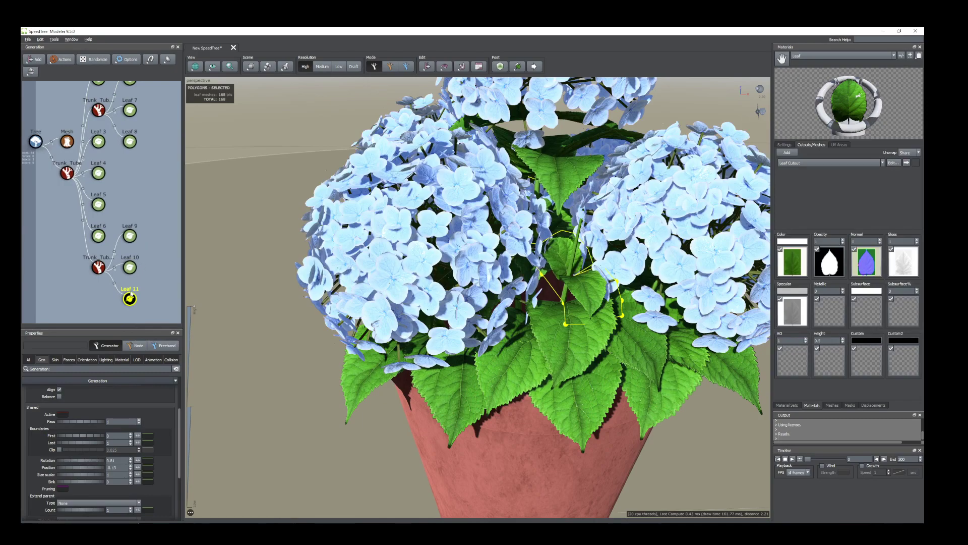
right_click(129, 303)
click(152, 209)
key(ctrl+d)
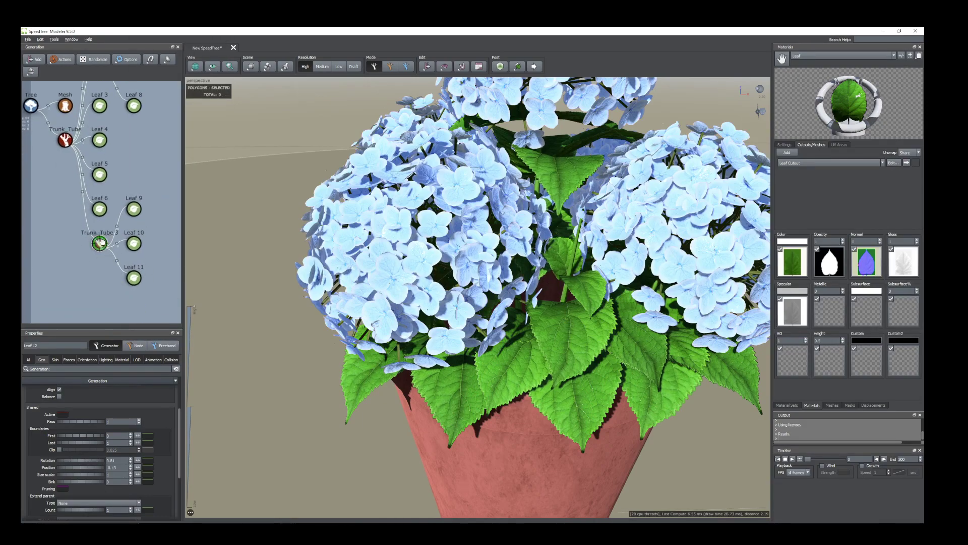
click(619, 348)
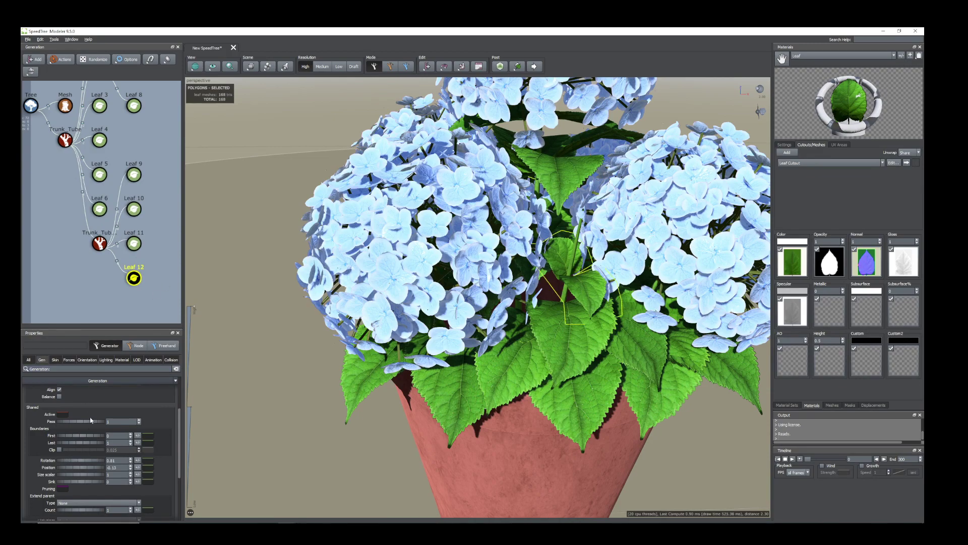
- Set the Leaf 12 leaves' position to about -0.03 and rotation to about 0.96, then adjust their outward orientation, fold and curl
drag(67, 468, 67, 463)
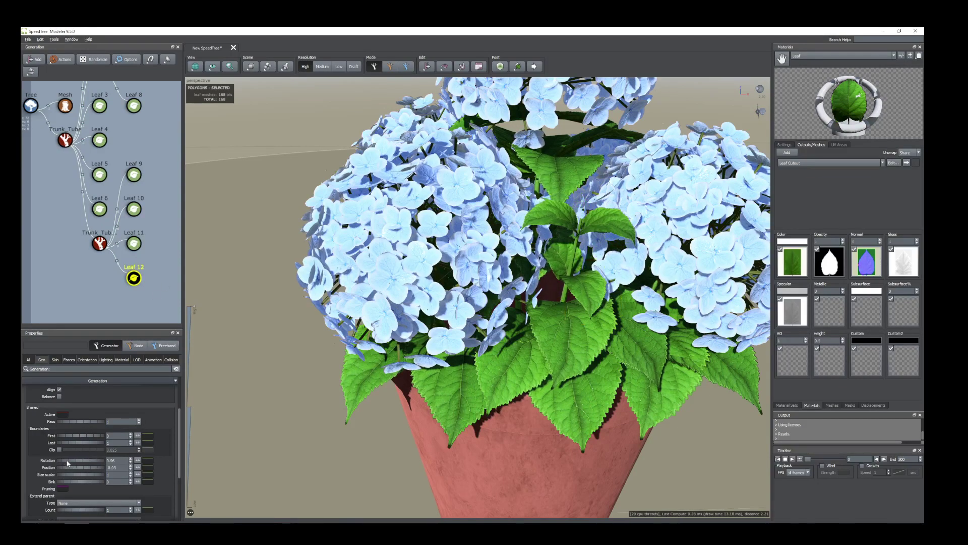
click(93, 360)
scroll(72, 453, down, 3)
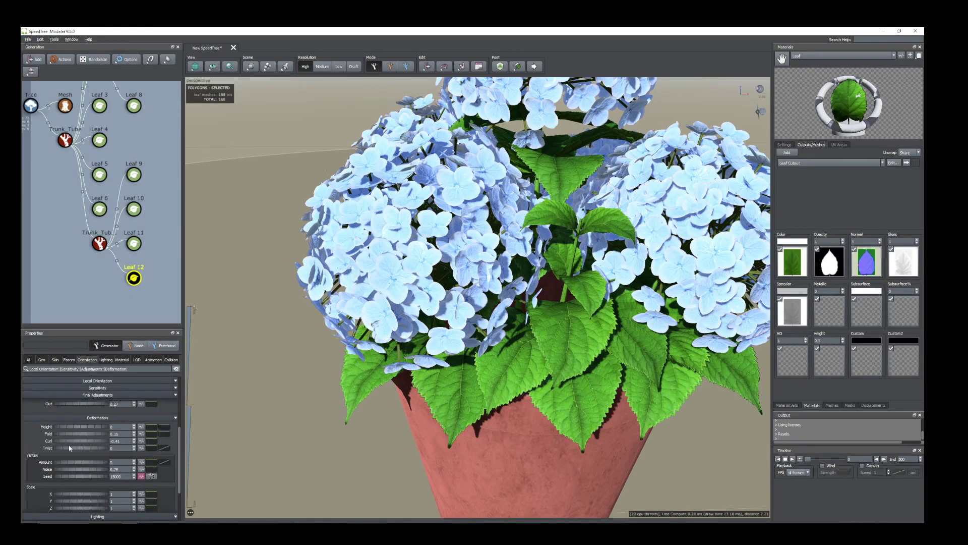
drag(68, 435, 73, 437)
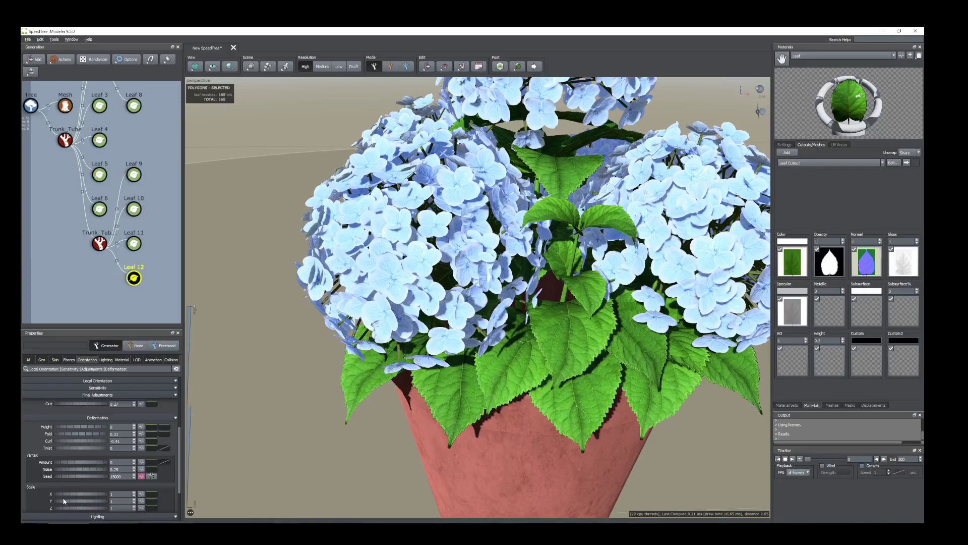
scroll(64, 500, down, 1)
scroll(60, 458, up, 2)
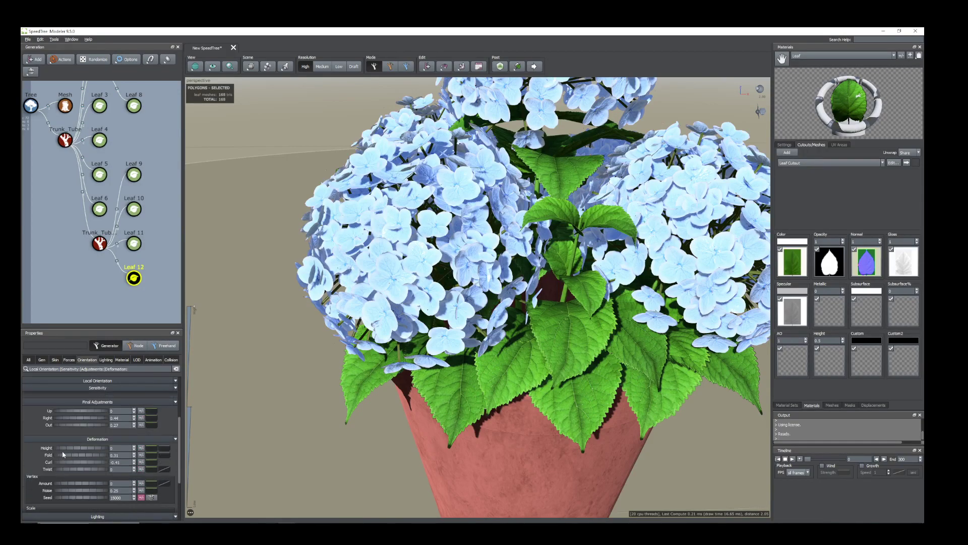
drag(66, 432, 70, 429)
drag(81, 463, 92, 470)
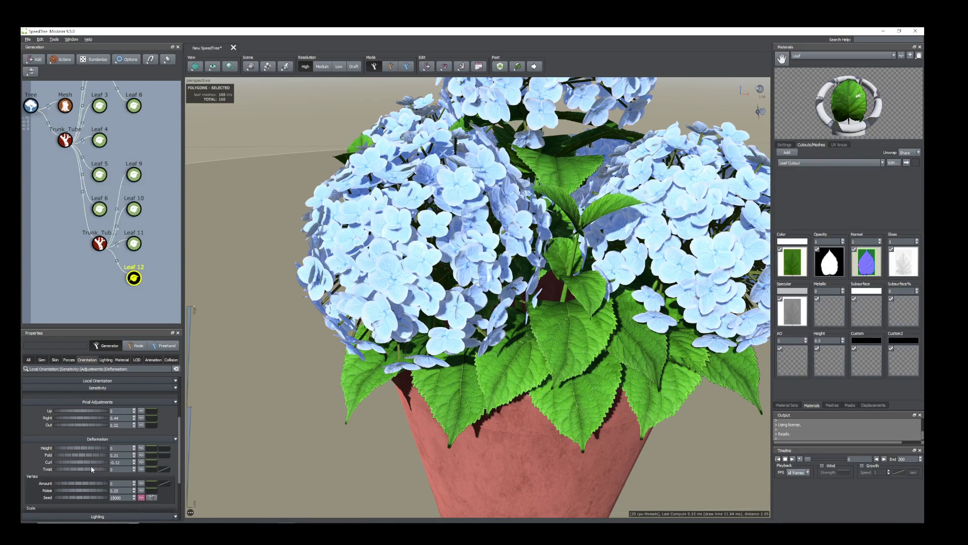
- Move the Leaf 11 generator's leaves along the Trunk_Tube 3 stems to a position of about -0.06
click(42, 360)
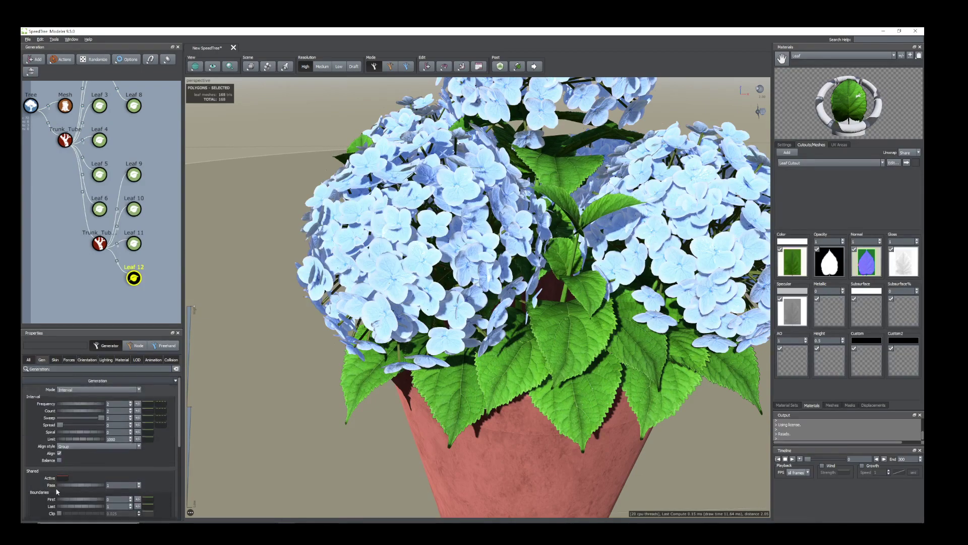
drag(80, 463, 80, 464)
scroll(452, 433, down, 5)
drag(522, 416, 533, 278)
click(534, 279)
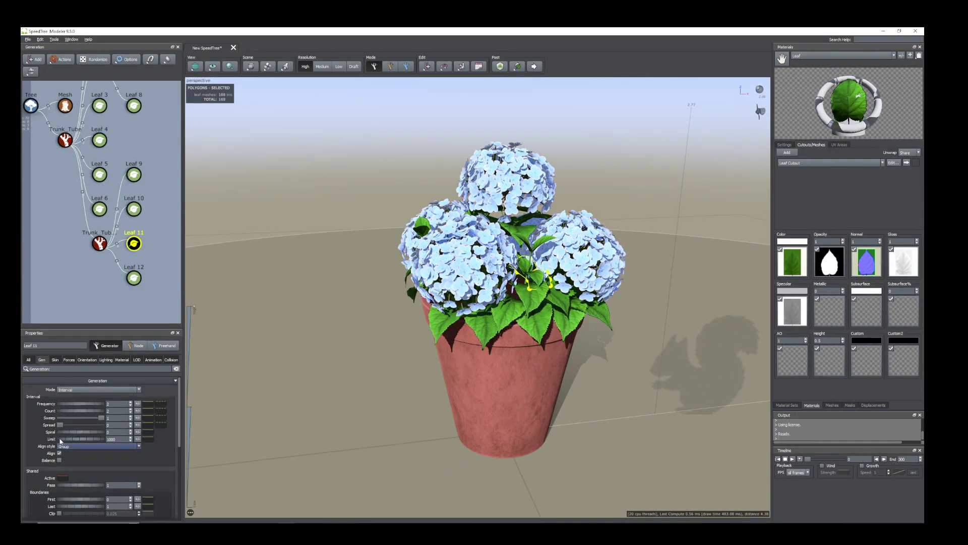
scroll(82, 453, down, 5)
drag(67, 448, 70, 449)
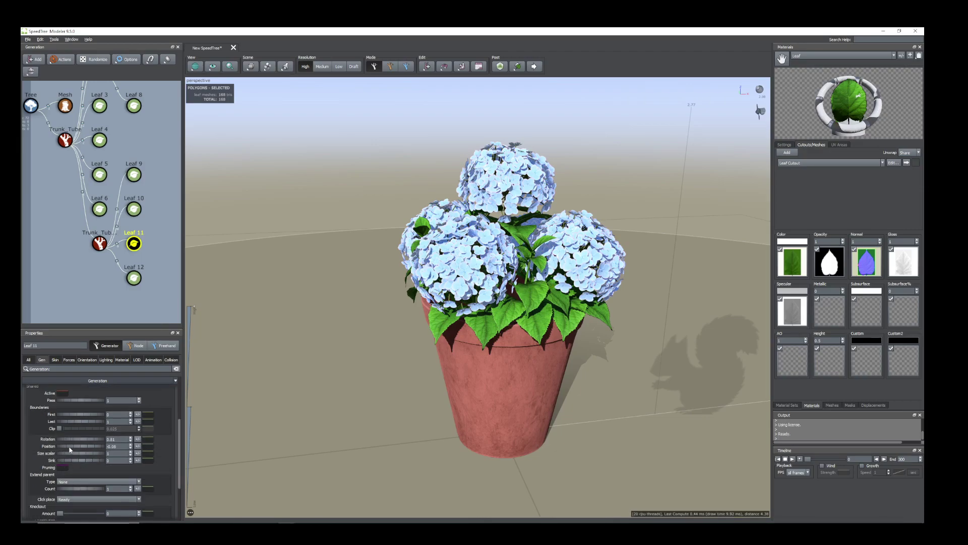
- Duplicate the Leaf 11 generator onto Trunk_Tube 3 and set the copy's position to about -0.12 and rotation to about 0.67
scroll(320, 385, up, 5)
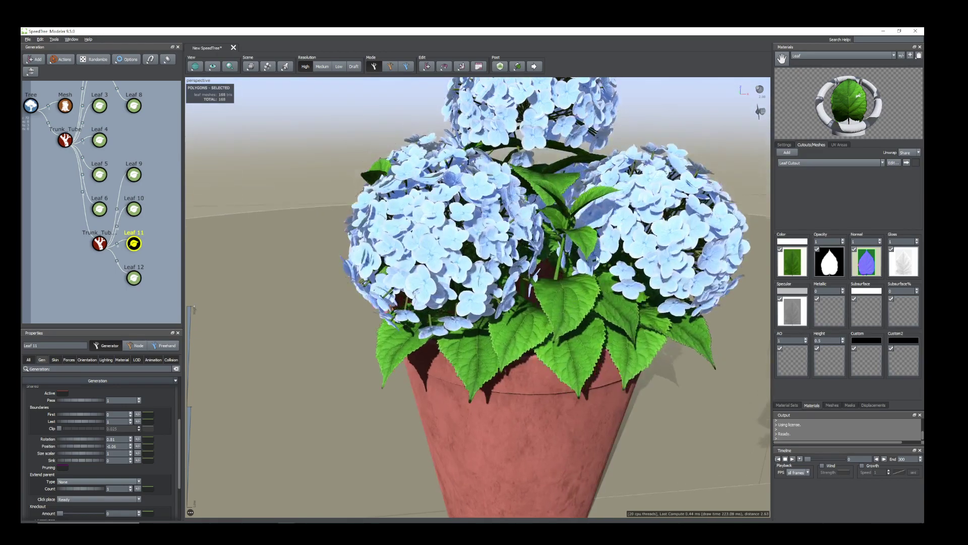
click(591, 247)
right_click(138, 245)
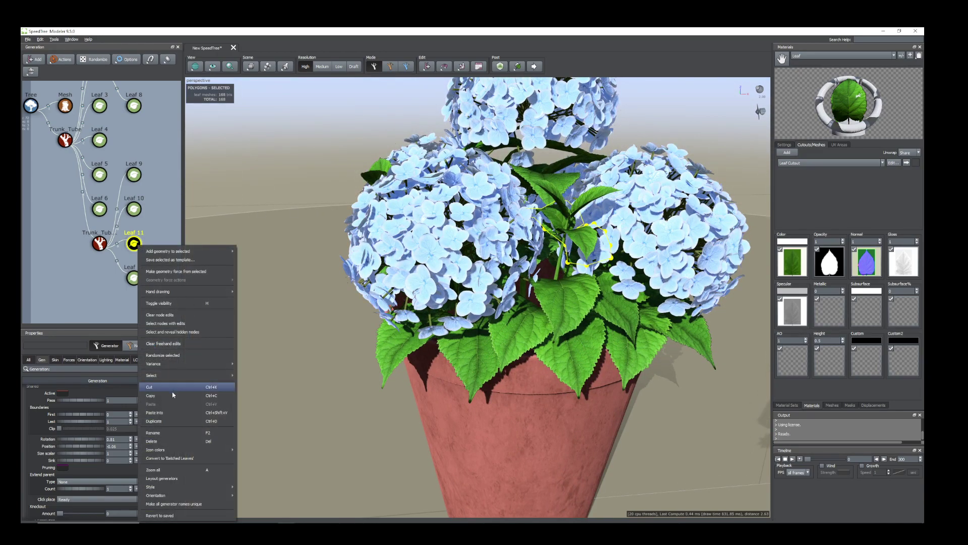
click(166, 422)
drag(132, 315, 100, 243)
drag(69, 449, 77, 442)
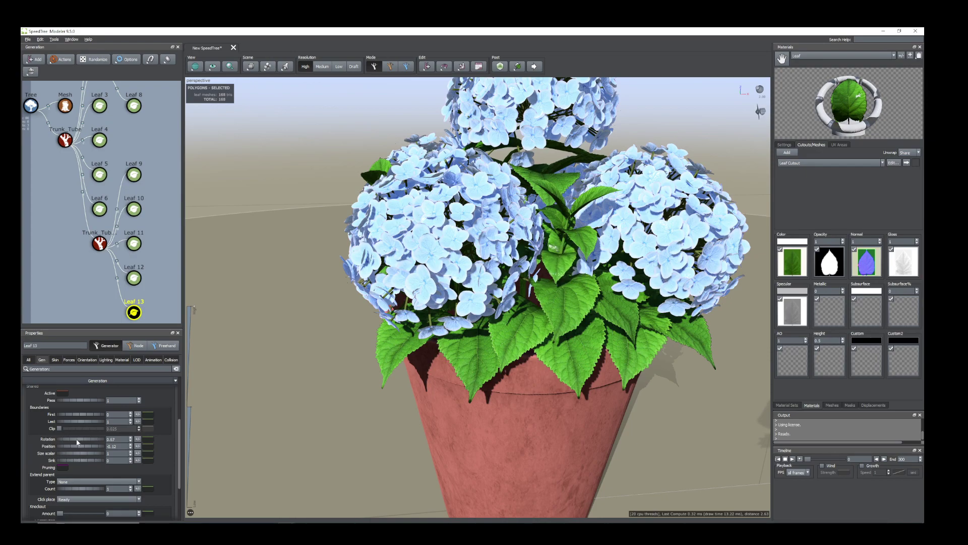
- Set the Leaf 3 generator's interval count to 4 to thicken the leaves beneath the upper flower head
scroll(516, 398, down, 5)
scroll(528, 382, up, 2)
scroll(527, 383, down, 1)
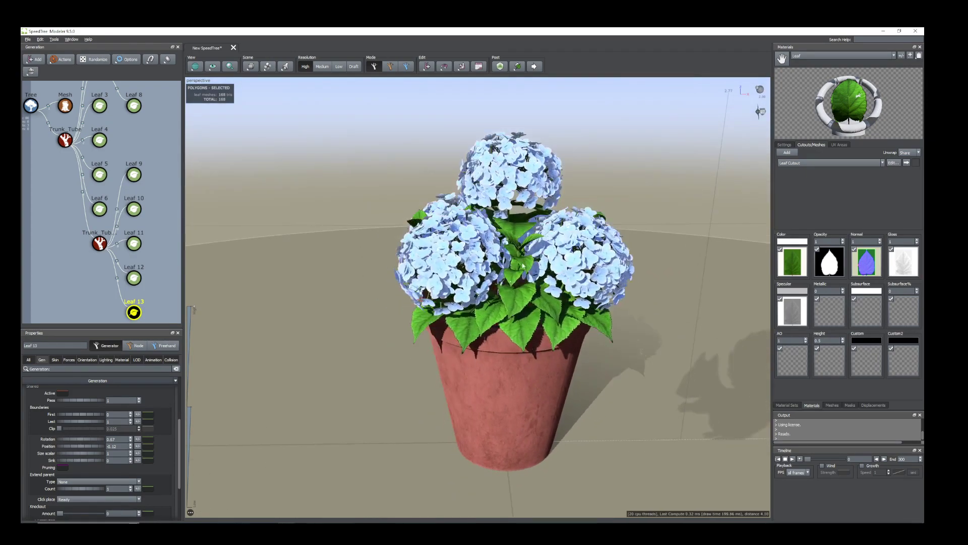
click(537, 213)
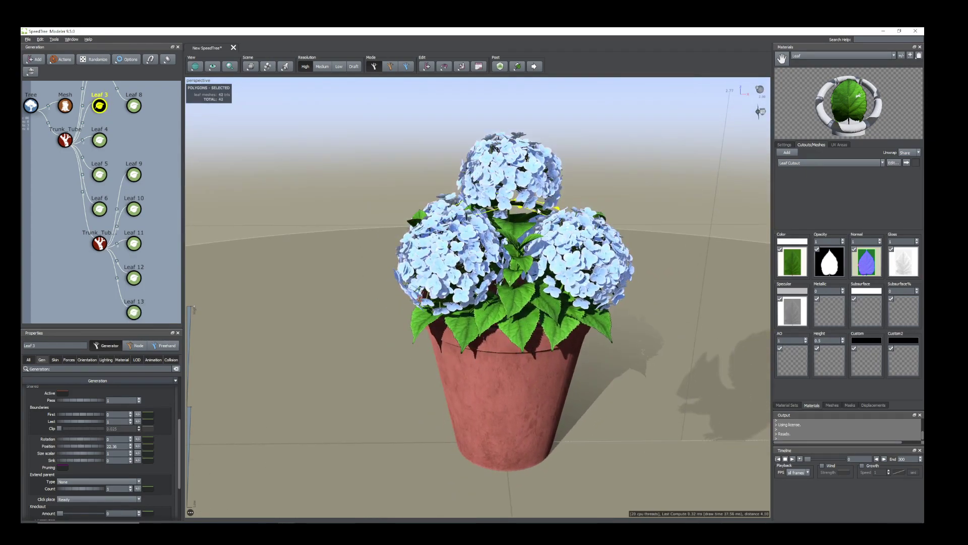
scroll(534, 228, up, 4)
drag(535, 228, 506, 235)
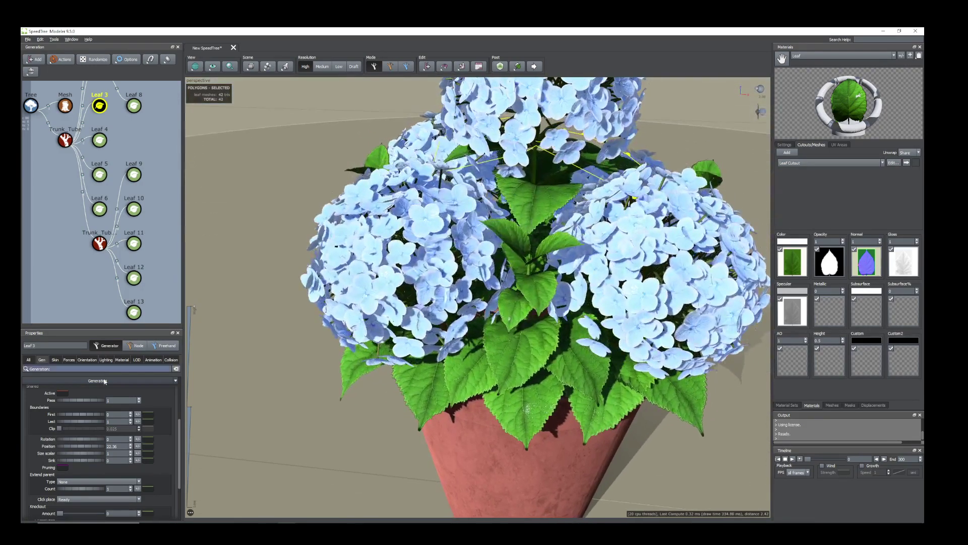
click(42, 360)
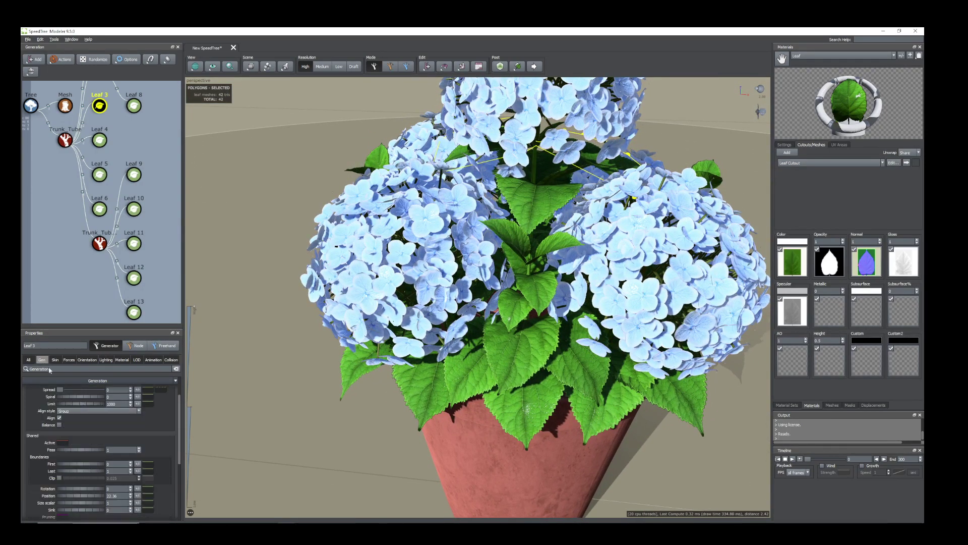
drag(78, 414, 89, 415)
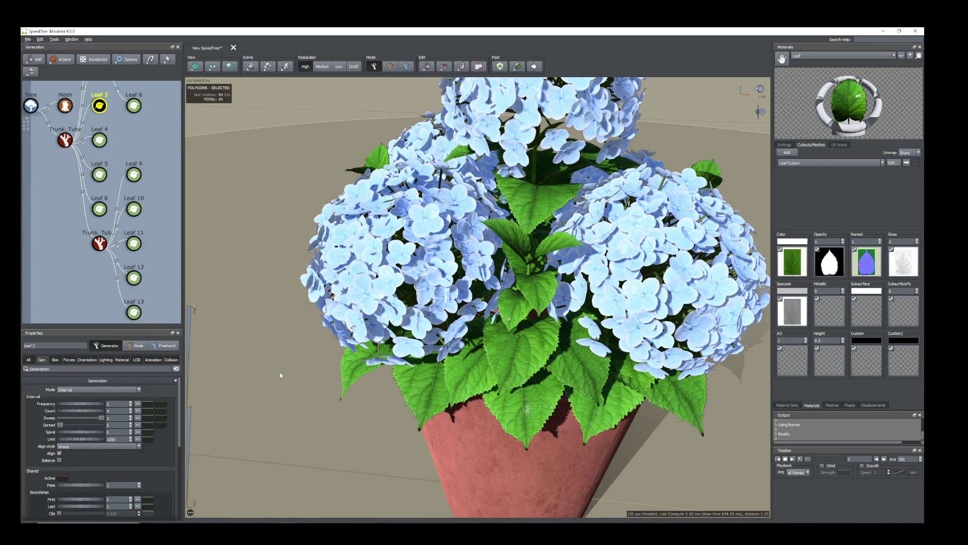
- Fine-tune the placement of the Leaf 3 leaves beneath the upper flower head and set their curl to about -0.45
drag(488, 333, 492, 298)
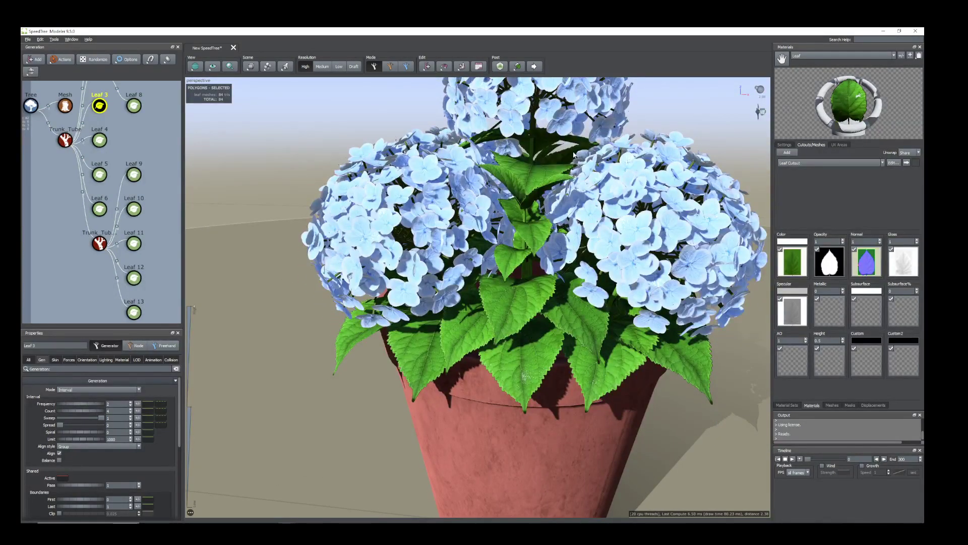
scroll(567, 142, down, 2)
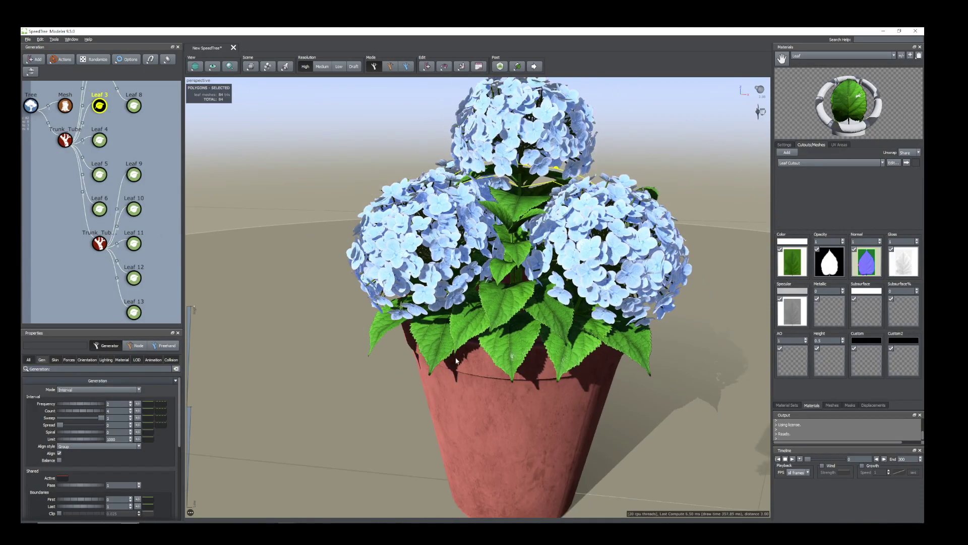
drag(343, 375, 371, 376)
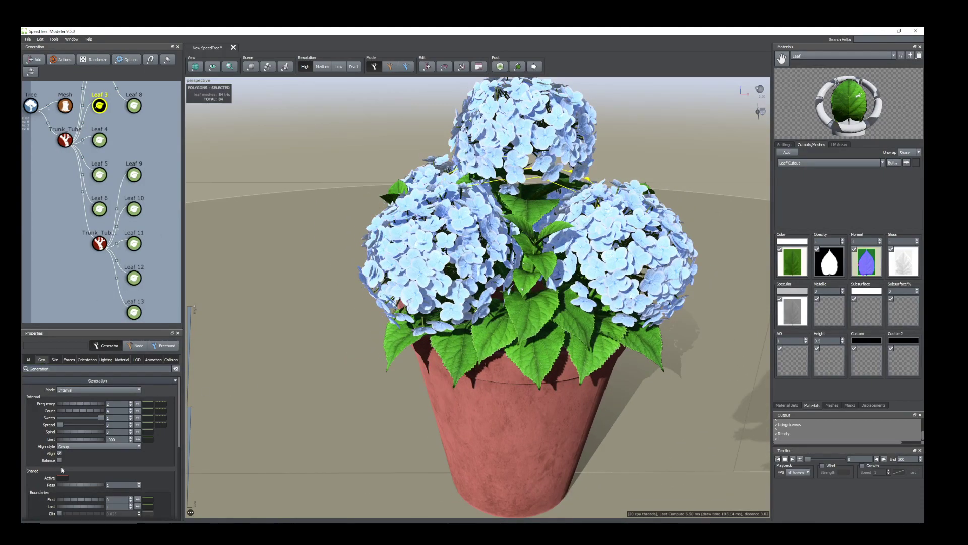
scroll(57, 462, down, 3)
drag(74, 426, 76, 426)
click(86, 360)
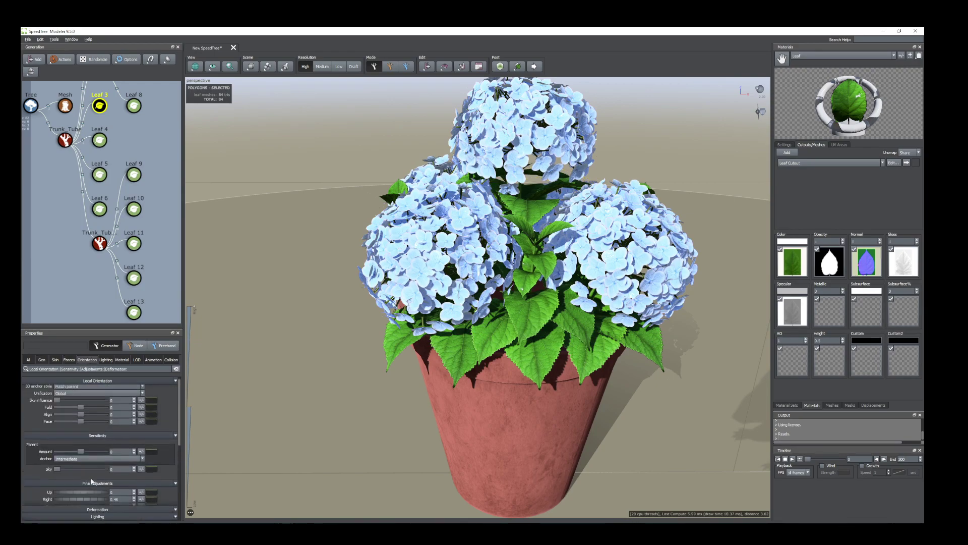
drag(70, 465, 57, 469)
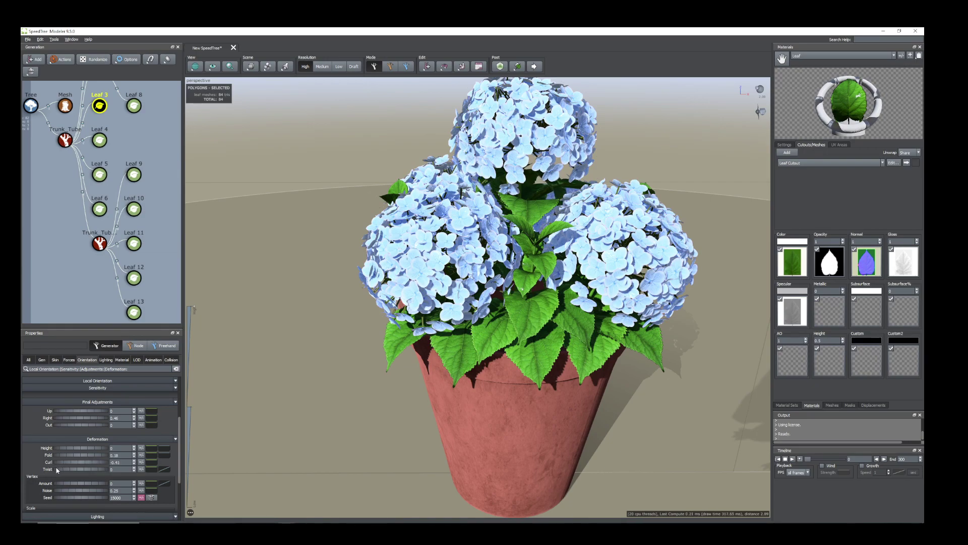
mouse_move(497, 391)
mouse_down()
mouse_move(464, 389)
mouse_move(495, 393)
mouse_move(499, 385)
mouse_up()
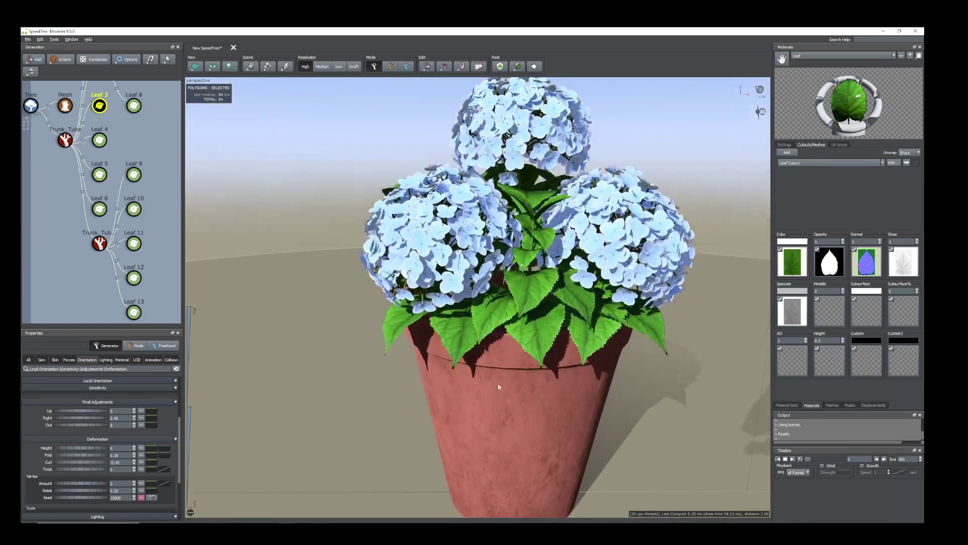
scroll(499, 384, down, 3)
scroll(499, 383, down, 2)
scroll(505, 392, up, 5)
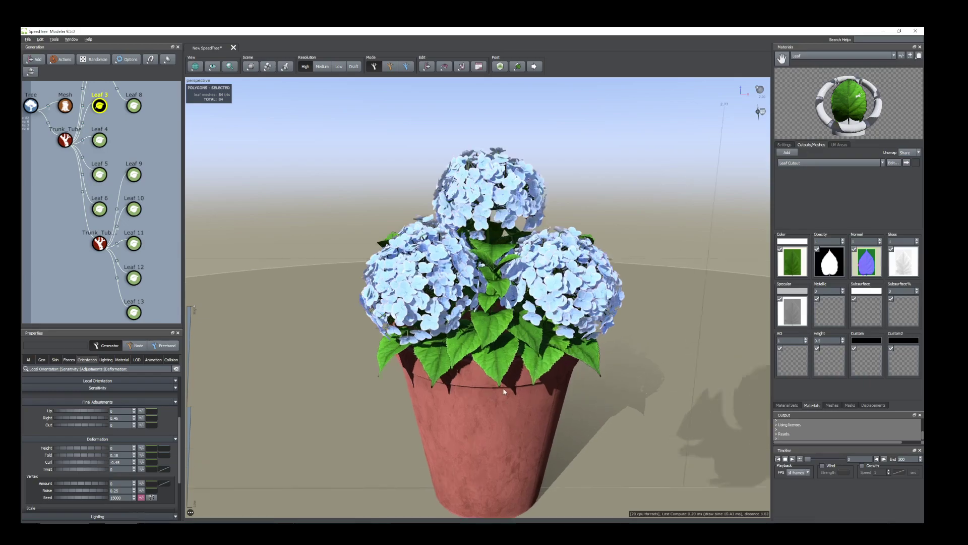
drag(504, 417, 513, 420)
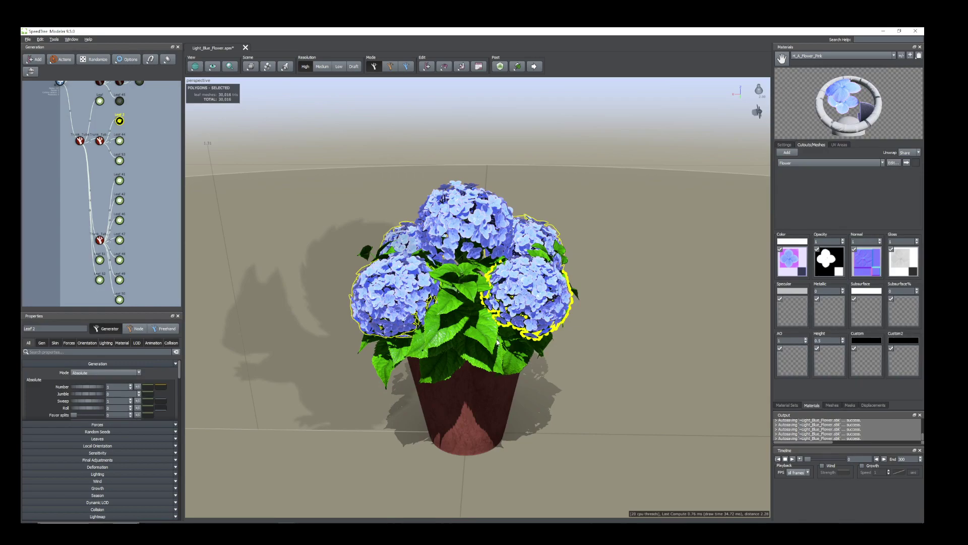
- Examine the Light_Blue_Flower hydrangea's flower heads and layered leaves up close, from above and from the front
scroll(497, 342, up, 3)
drag(497, 342, 515, 364)
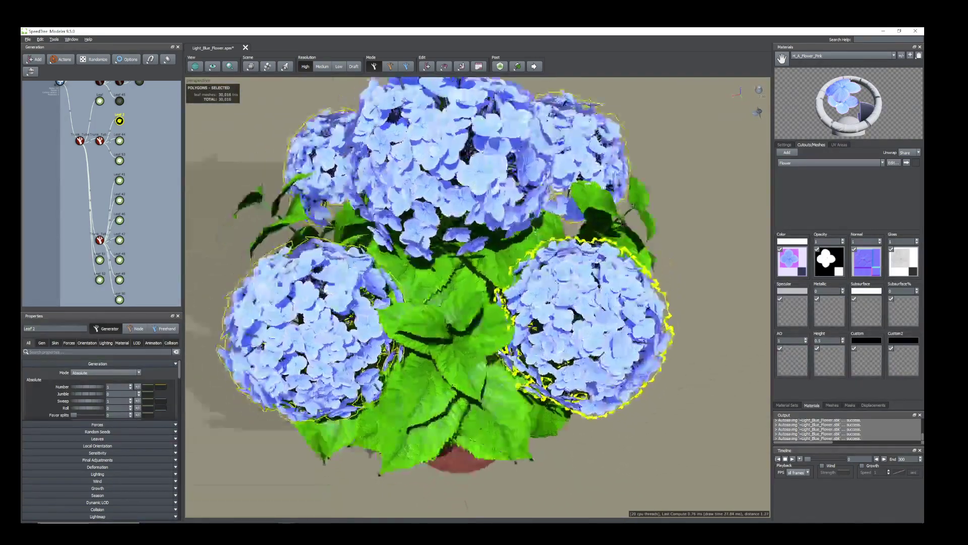
scroll(510, 348, up, 6)
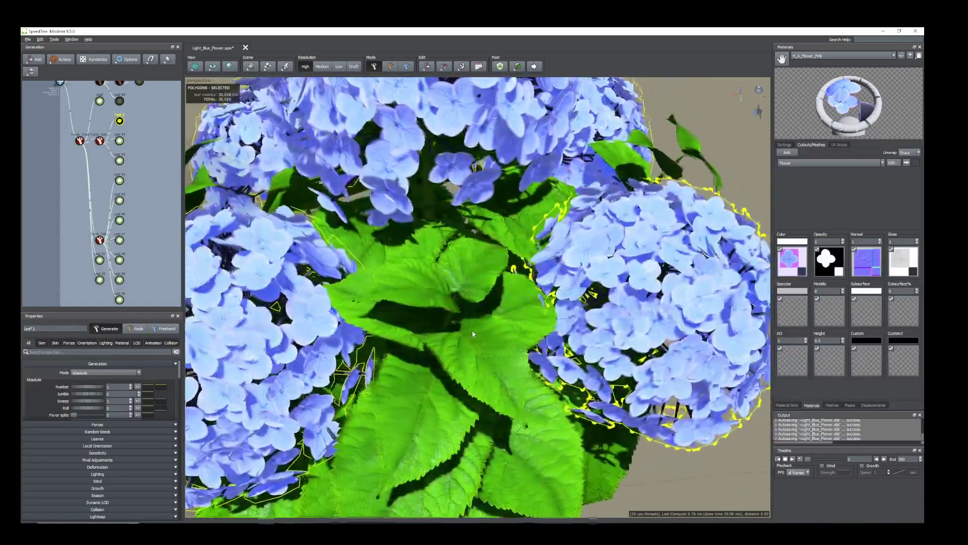
drag(473, 333, 481, 302)
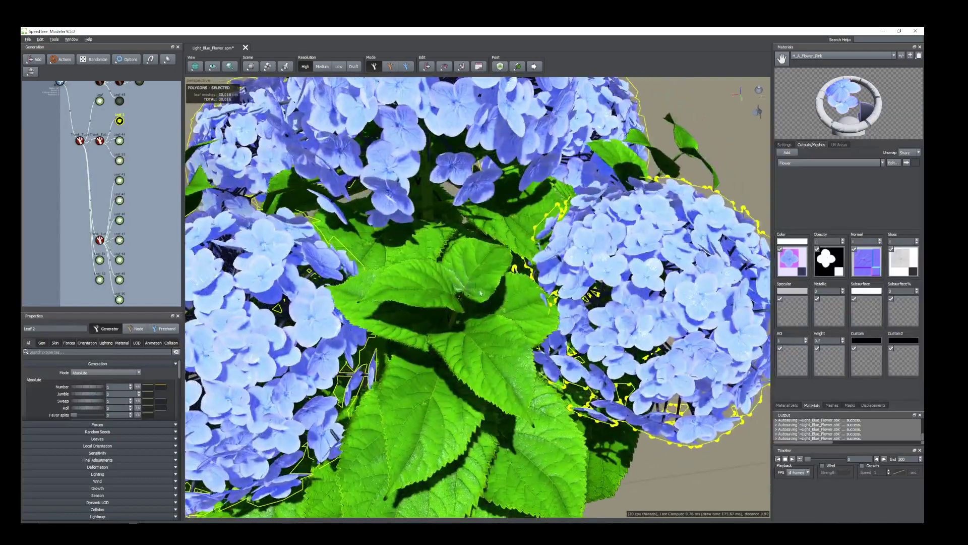
scroll(438, 361, down, 4)
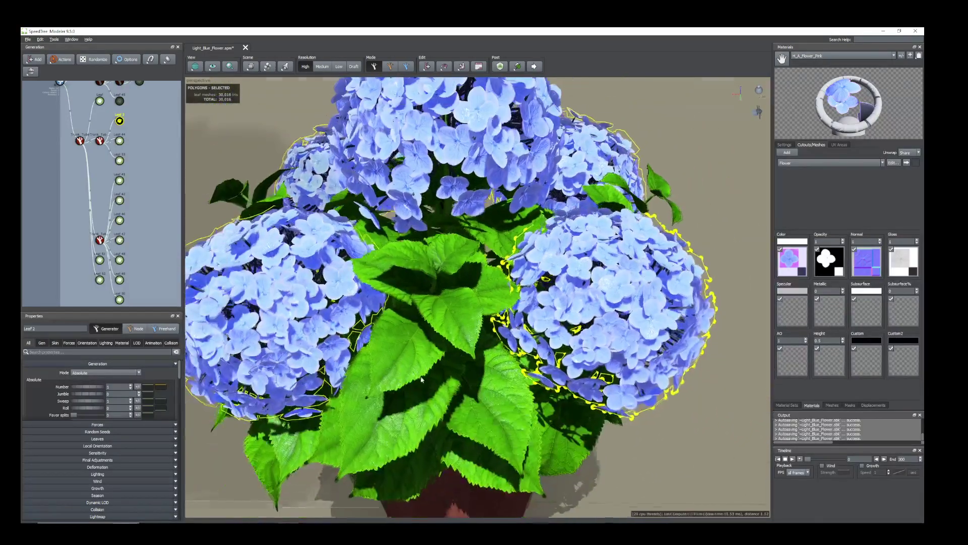
scroll(457, 298, down, 5)
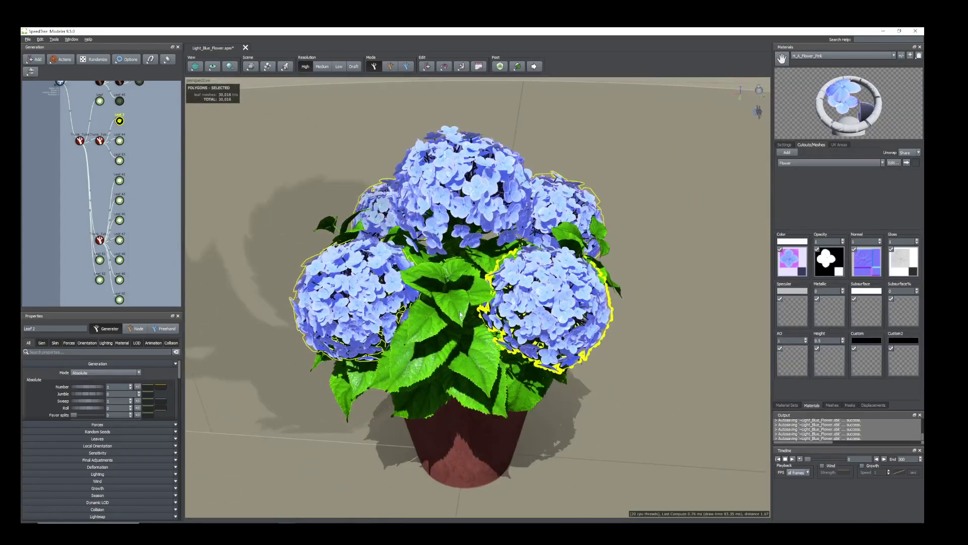
drag(460, 316, 549, 369)
scroll(462, 305, down, 2)
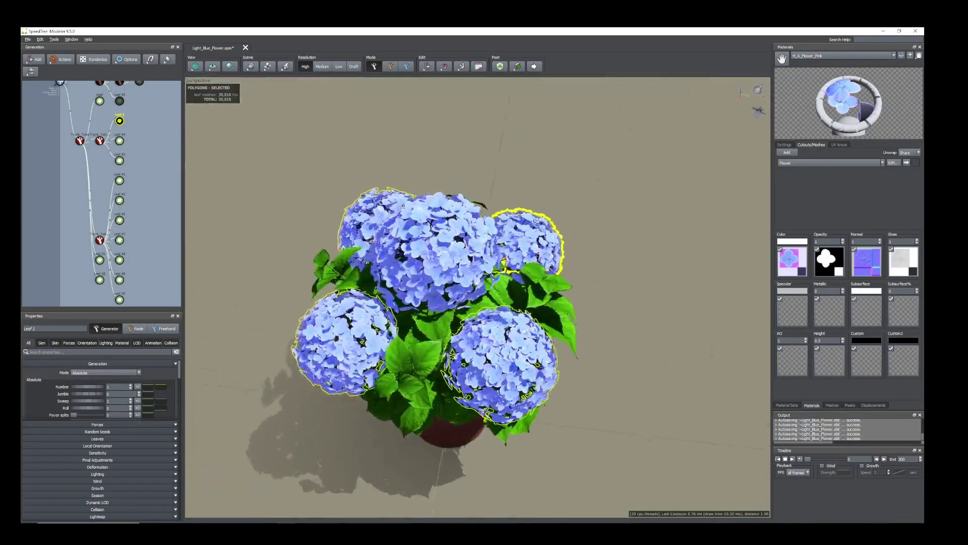
drag(464, 368, 502, 352)
scroll(461, 333, up, 4)
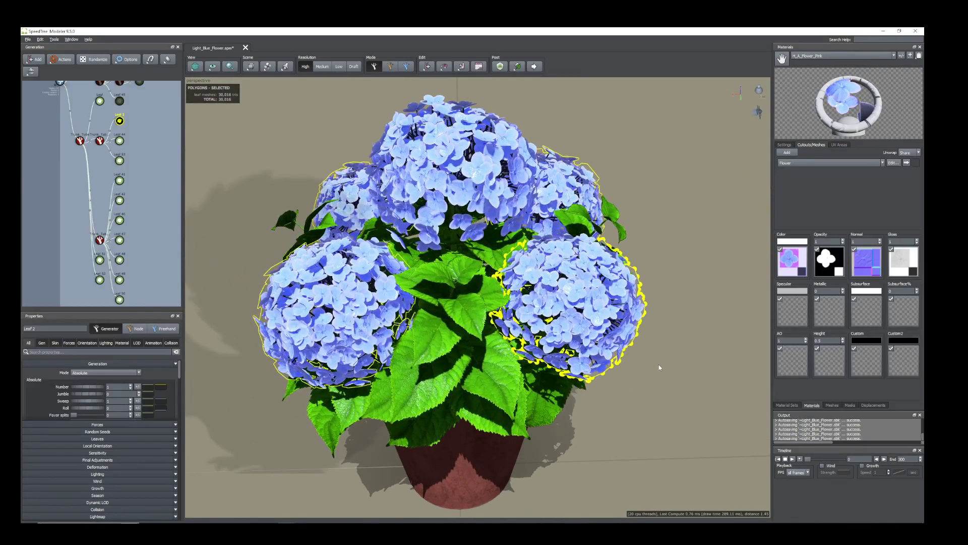